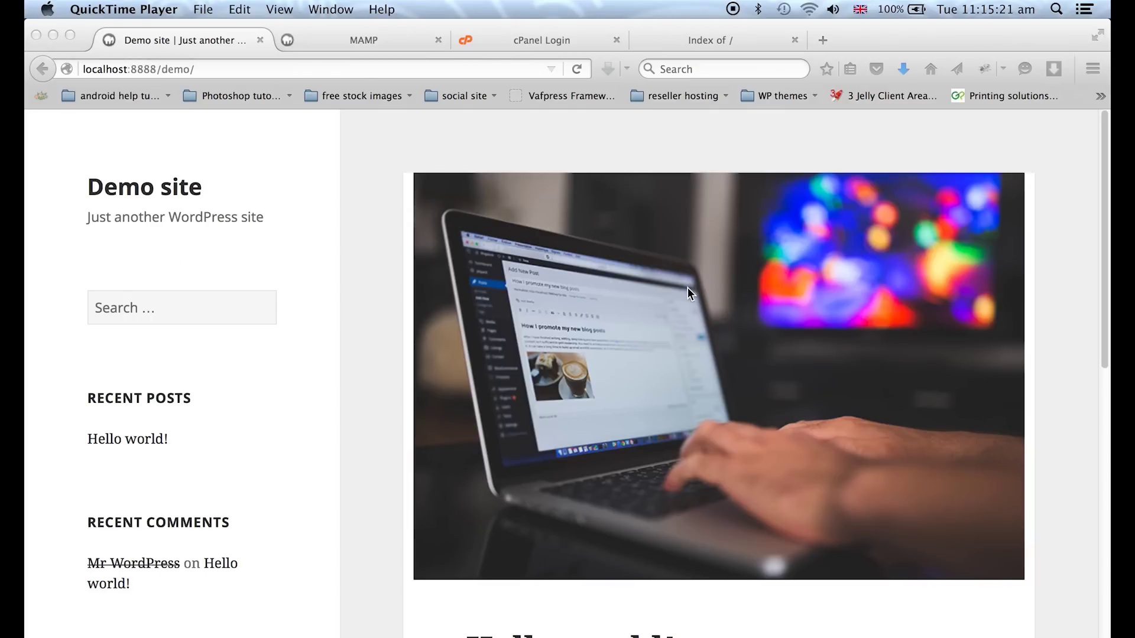
Confirm the live domain shows an empty Index of / page, then return to the local Demo site's address
left_click(761, 37)
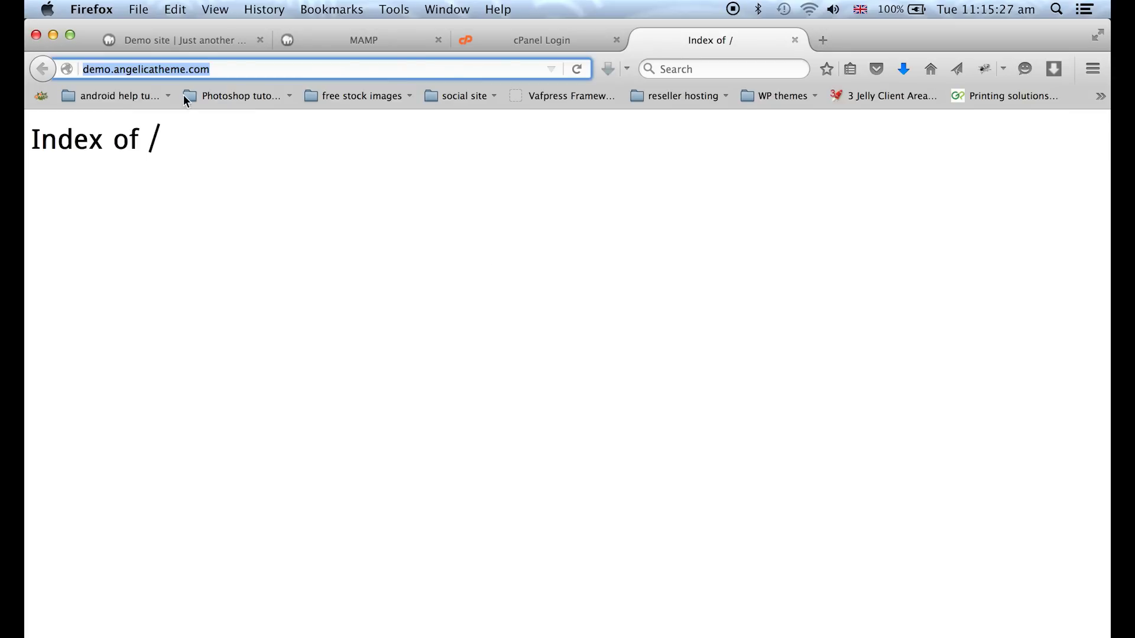
left_click(201, 40)
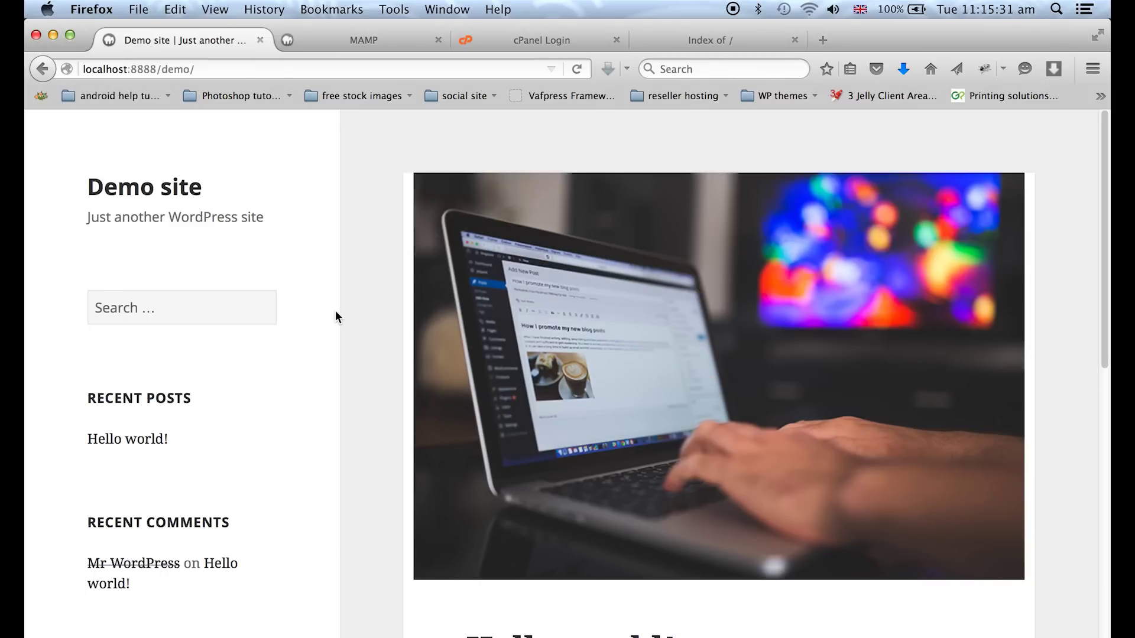
left_click(253, 70)
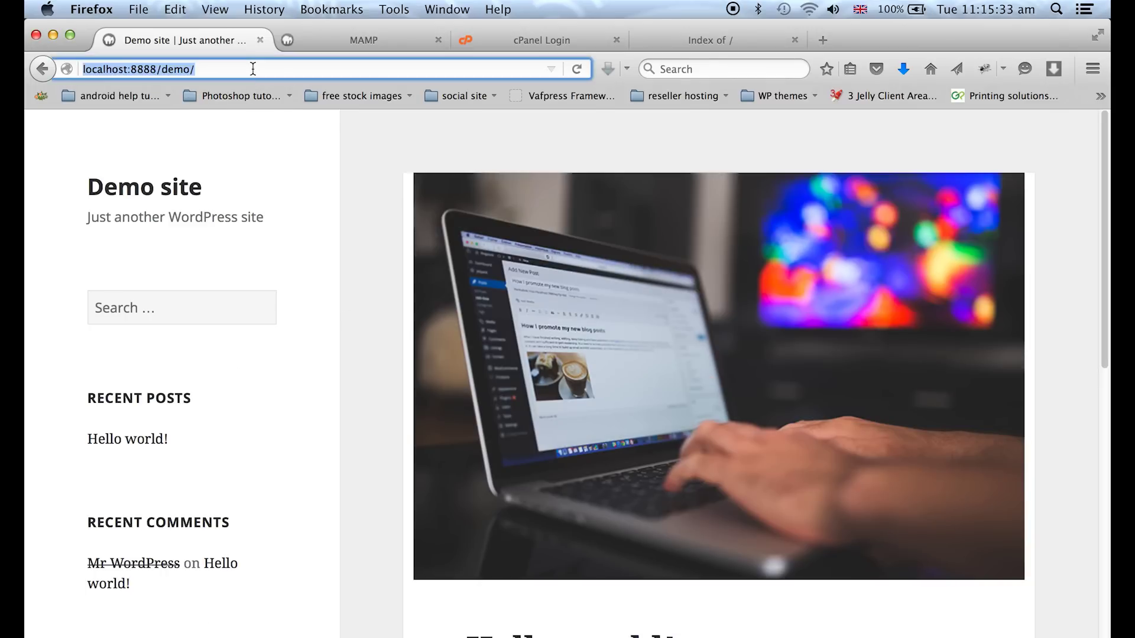
left_click(253, 70)
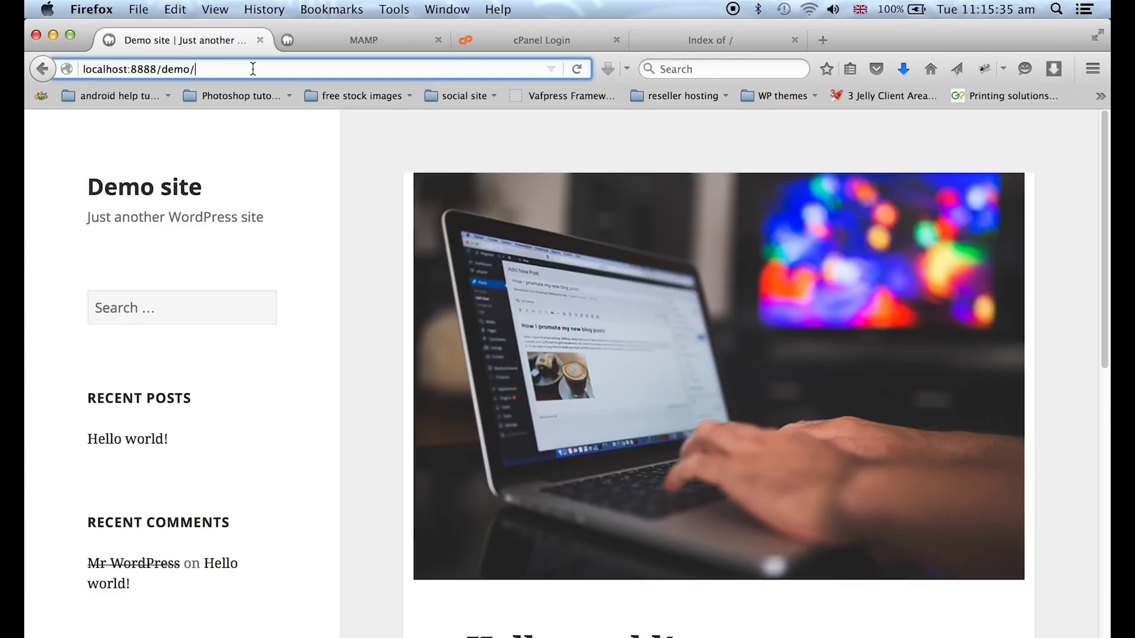
Open localhost:8888/demo/wp-admin and log in as admin with the saved credentials
type("w")
key("Return")
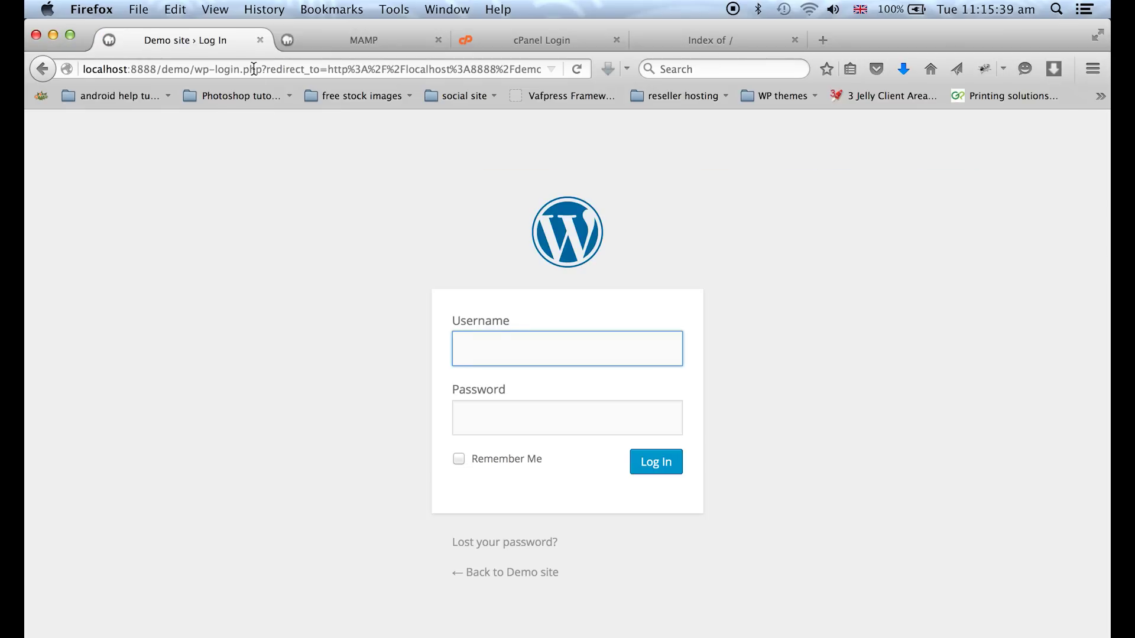
left_click(532, 351)
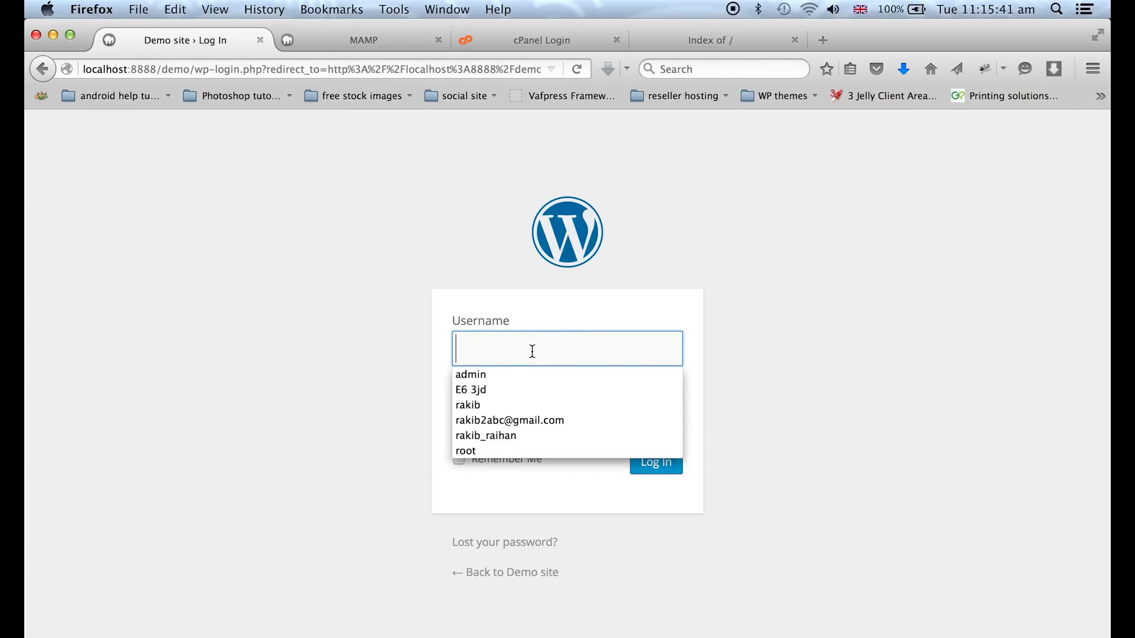
left_click(494, 371)
left_click(667, 462)
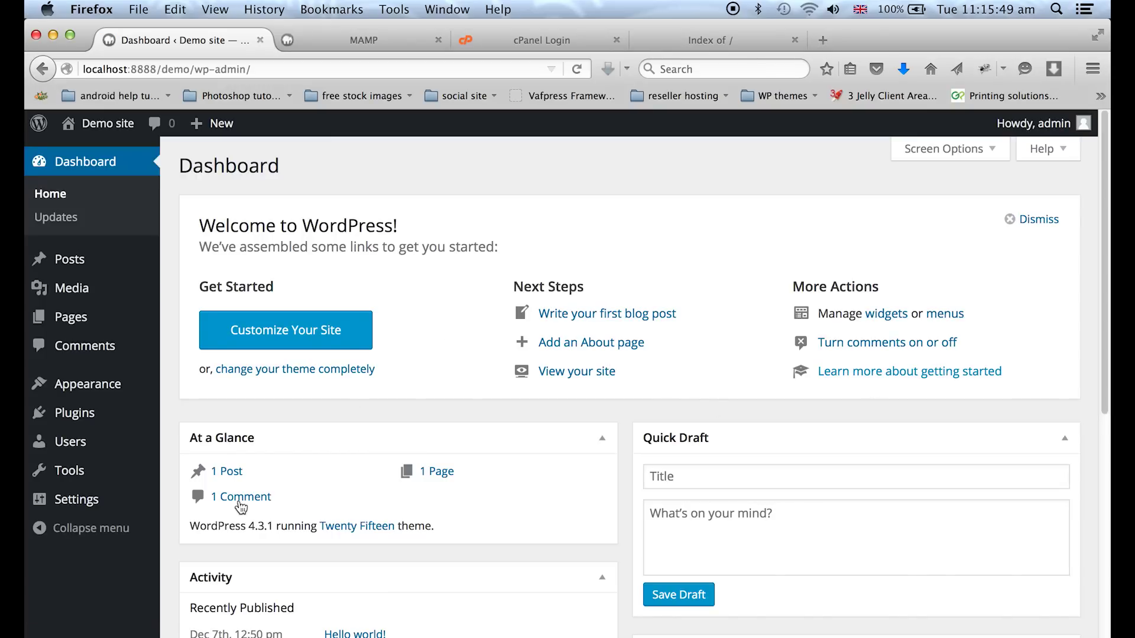
mouse_move(59, 507)
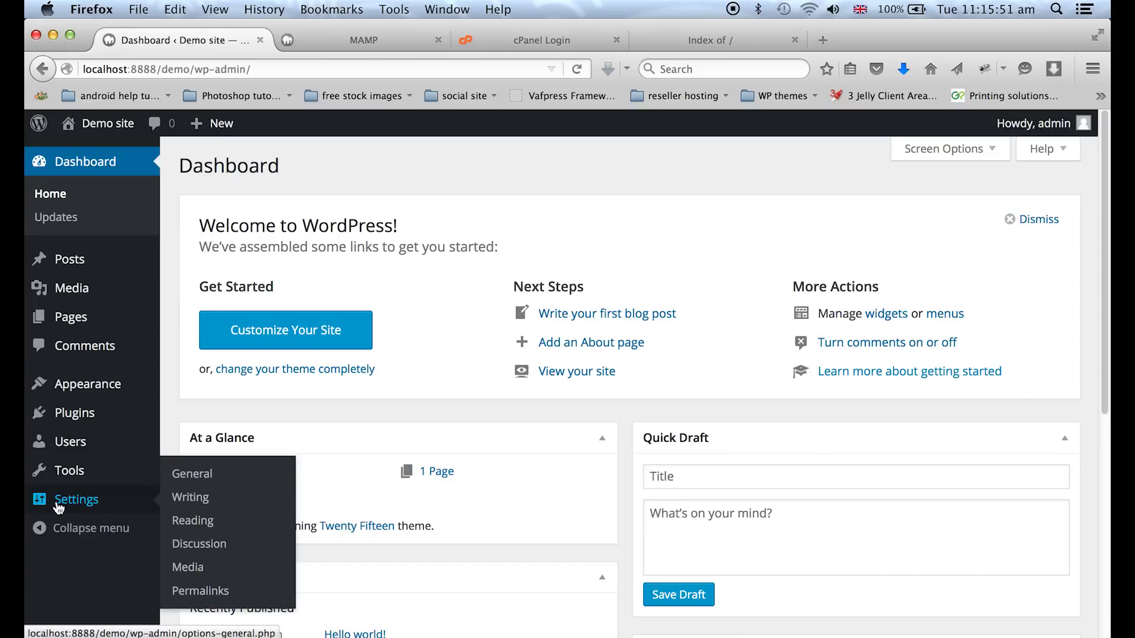
left_click(189, 475)
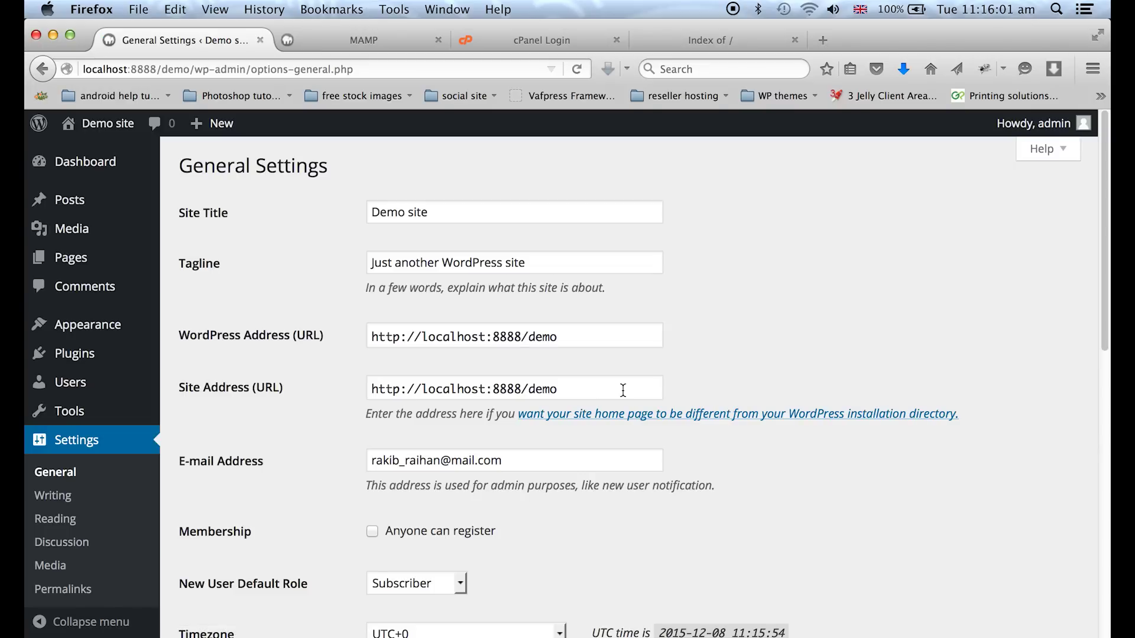
left_click(727, 39)
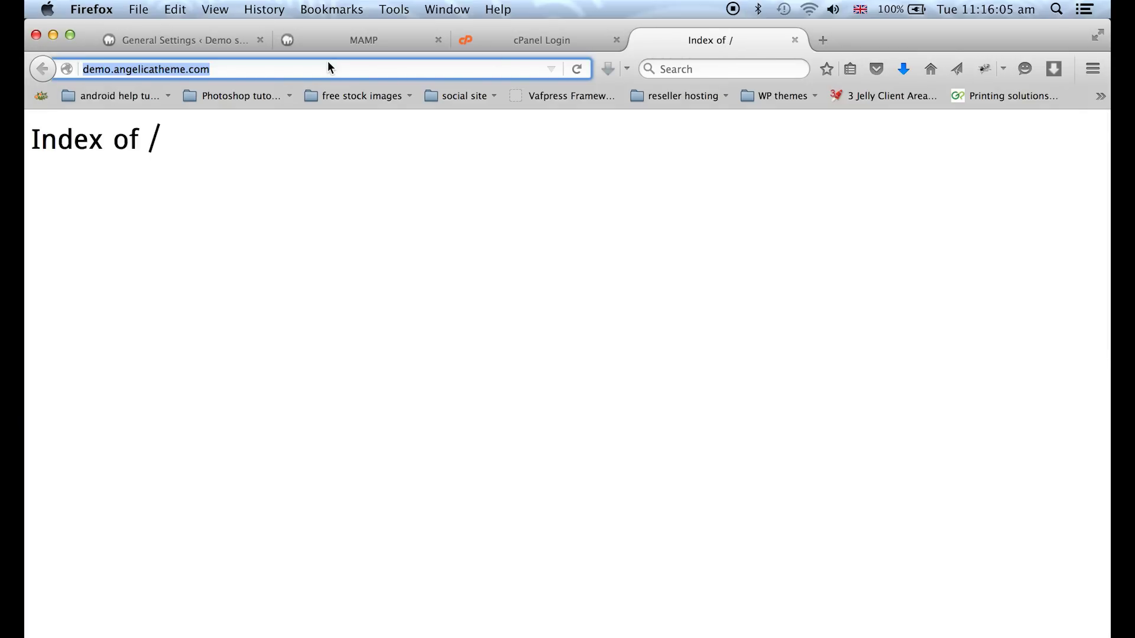
left_click(186, 41)
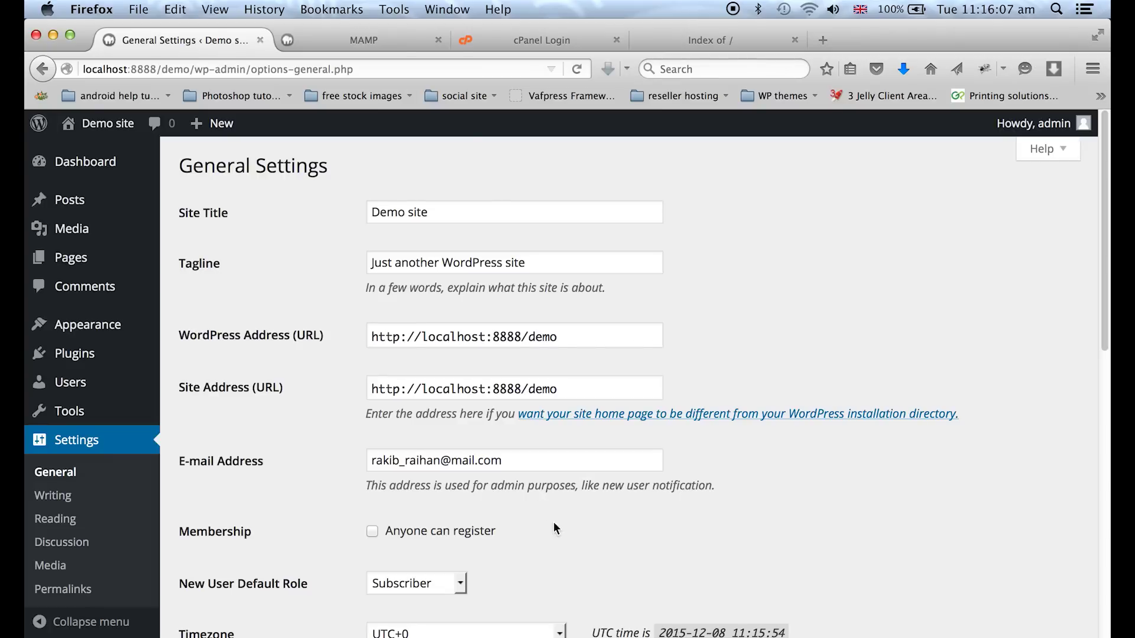
left_click_drag(597, 335, 346, 339)
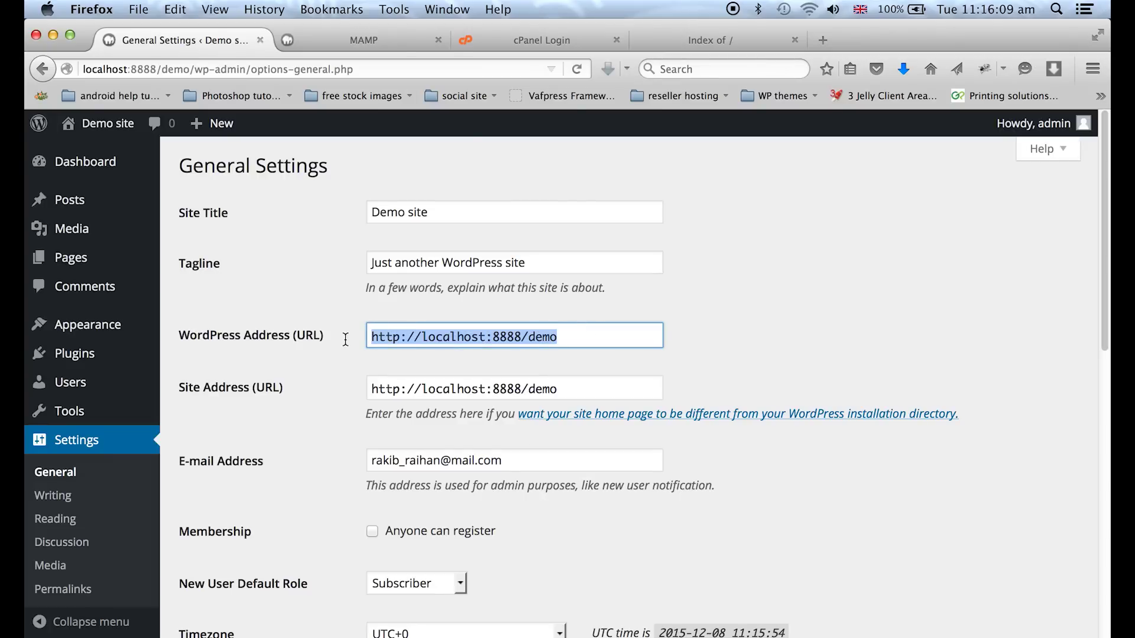
type("http://demo.angelicatheme.com/")
left_click_drag(586, 381, 318, 375)
type("http://demo.angelicatheme.com/")
left_click(857, 316)
scroll(385, 568, "down", 10)
left_click(223, 552)
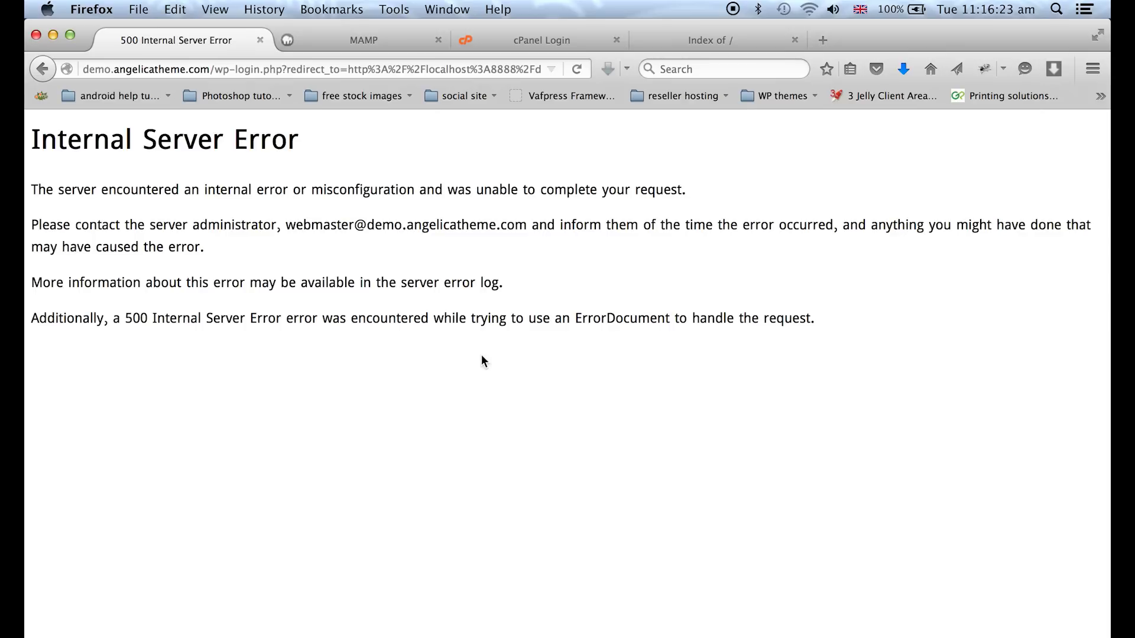
Open the demo database in the local MAMP phpMyAdmin and go to its Export page
left_click(367, 40)
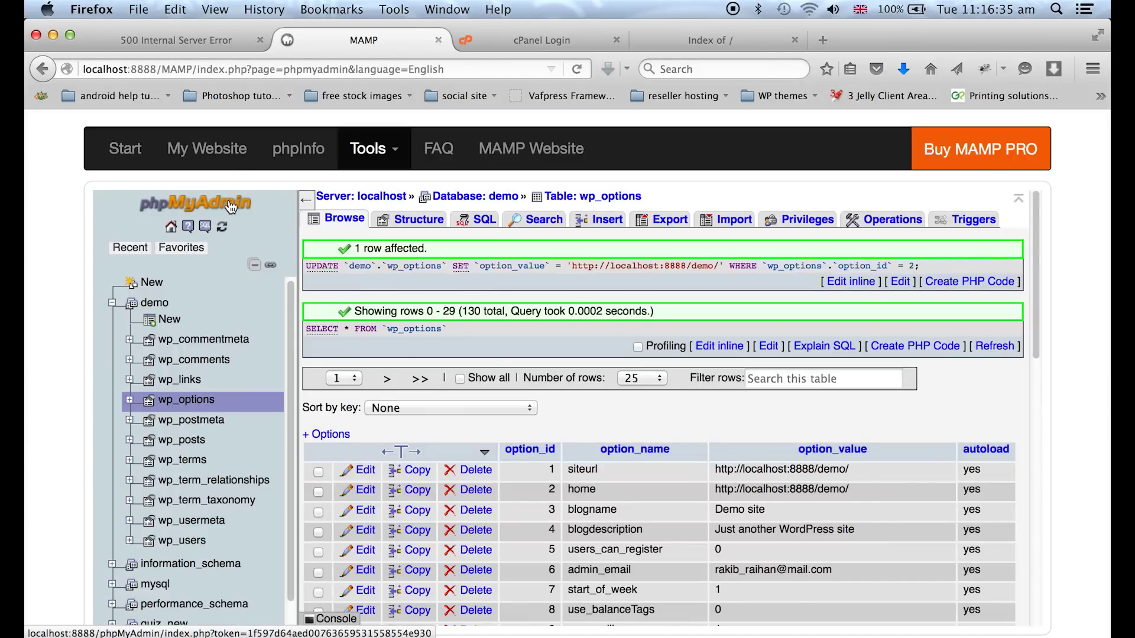
left_click(160, 304)
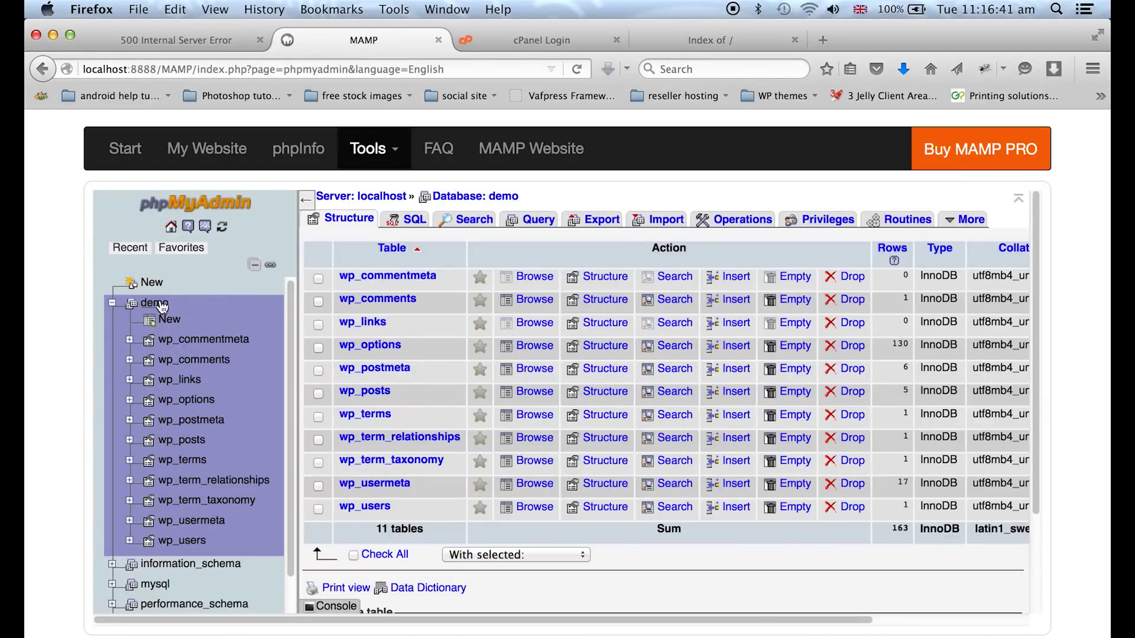
left_click(601, 226)
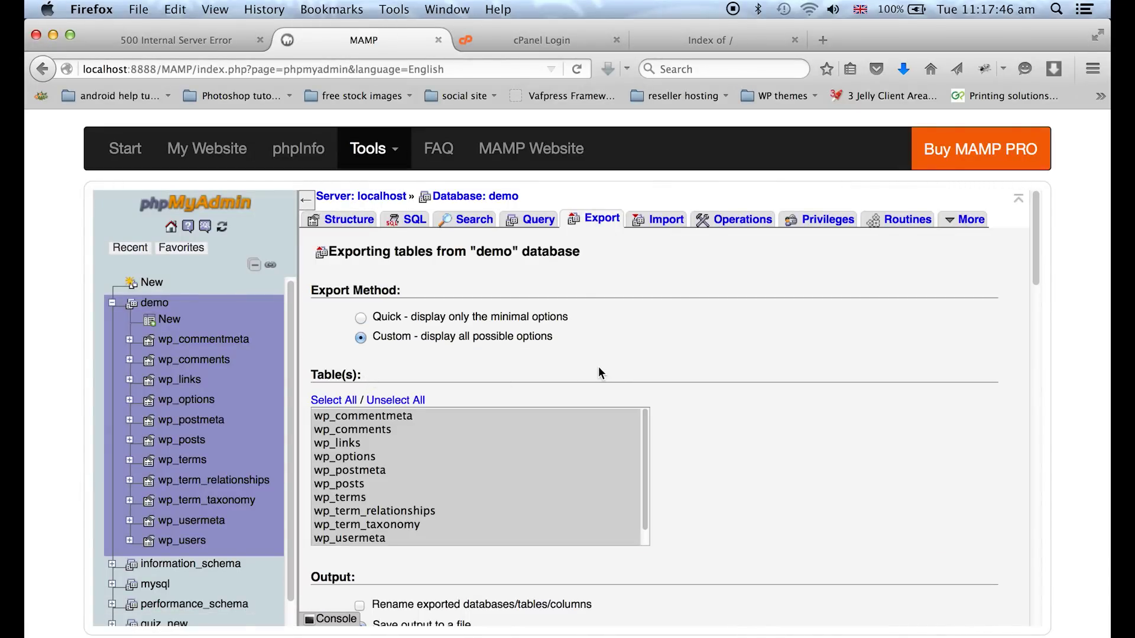
Export the demo database with file name template 'test' and save test.sql to the Desktop
scroll(598, 373, "down", 4)
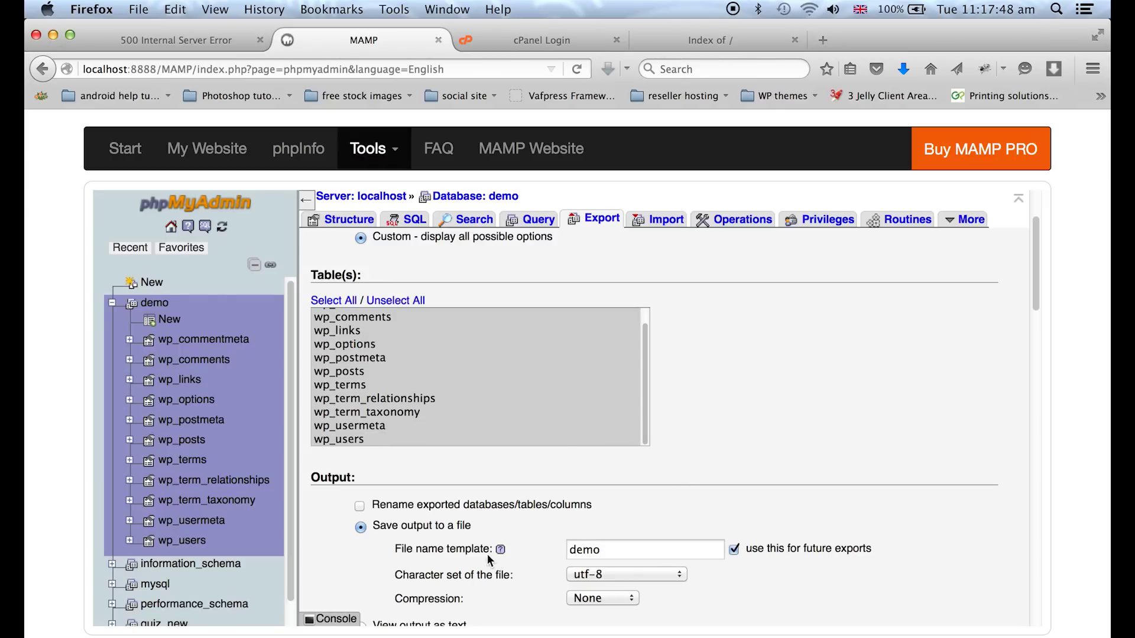
left_click(650, 546)
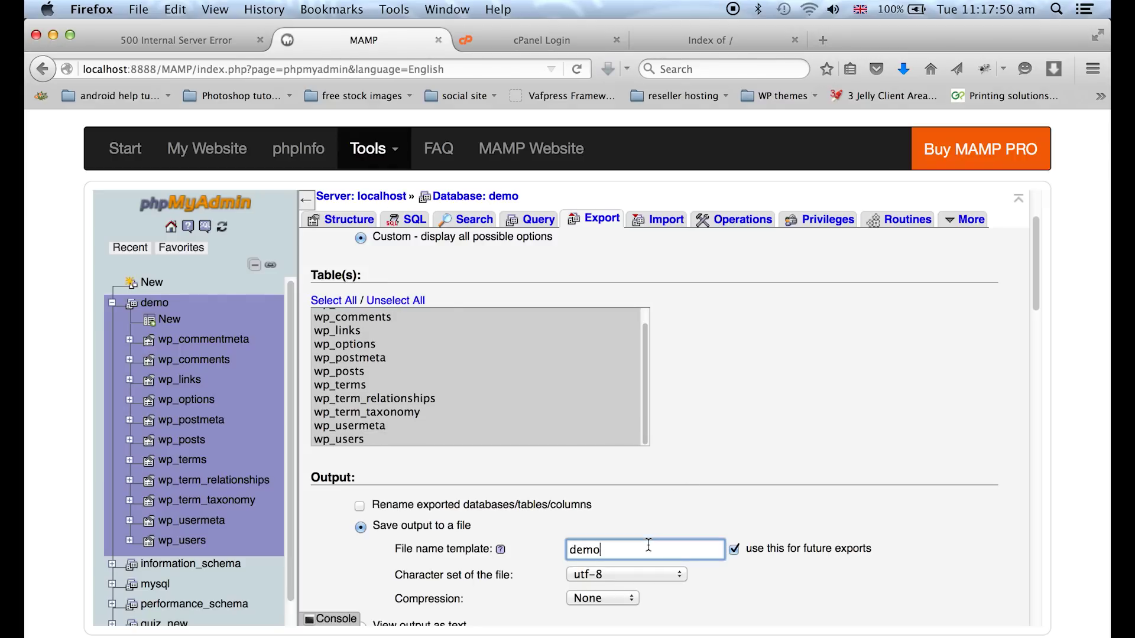
key("BackSpace")
key("BackSpace")
key("BackSpace")
key("BackSpace")
type("test")
scroll(752, 484, "down", 5)
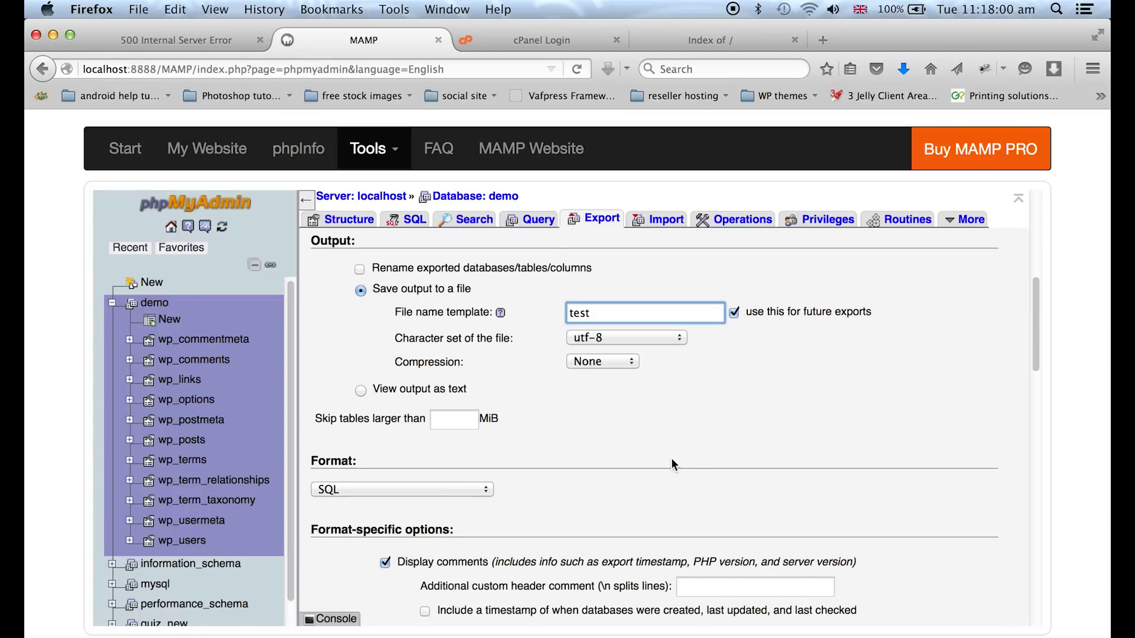
scroll(651, 456, "down", 3)
scroll(514, 499, "down", 10)
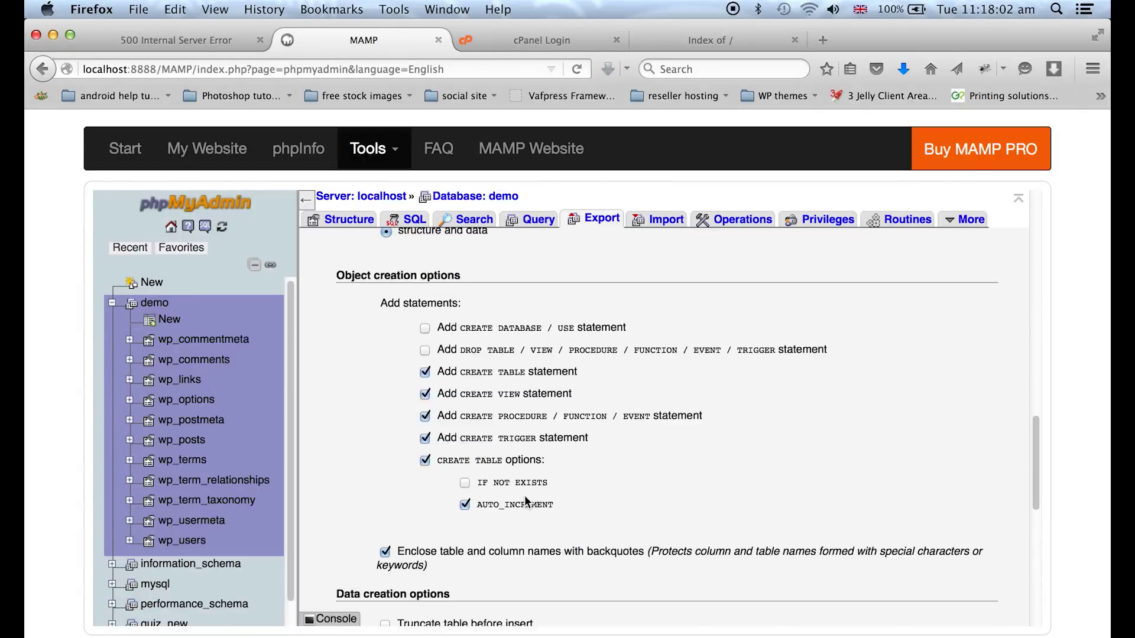
left_click(328, 562)
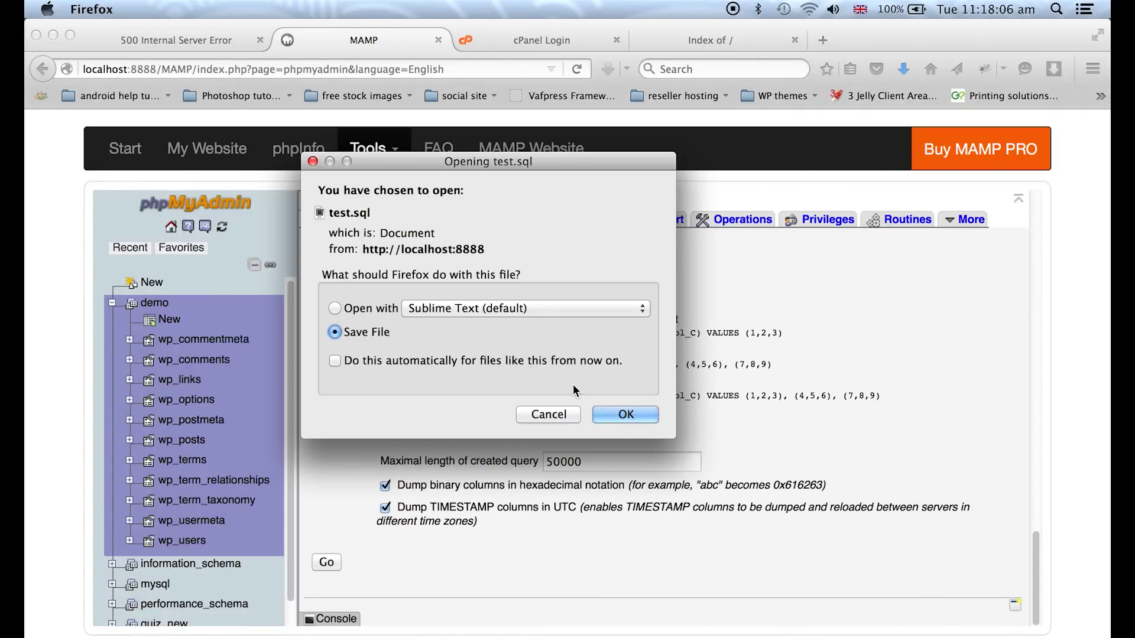
left_click(626, 414)
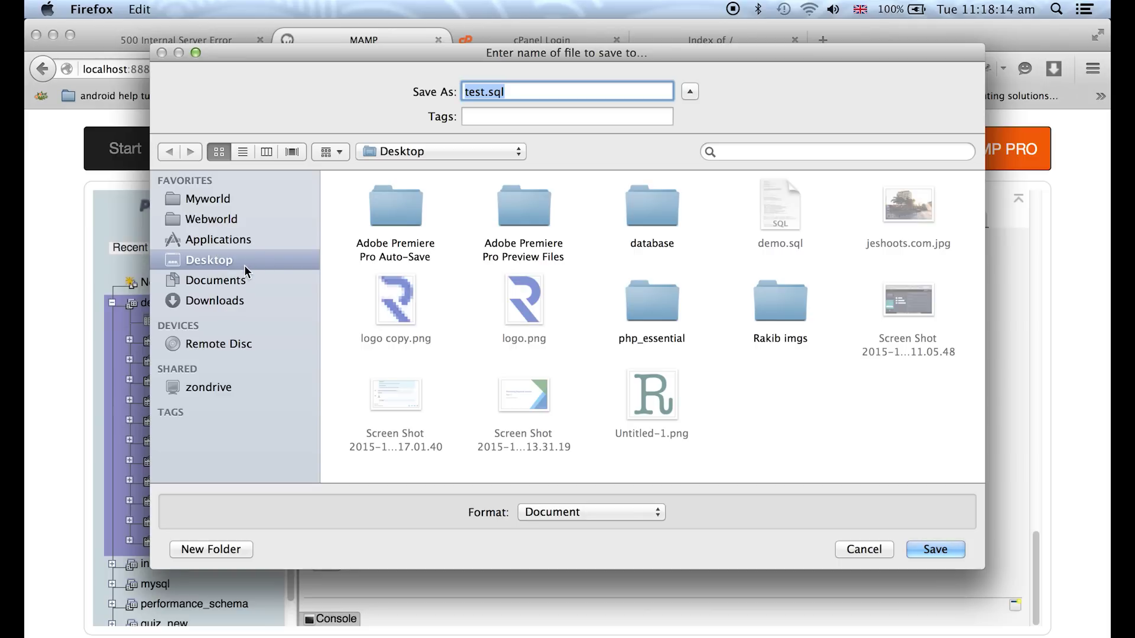
left_click(946, 548)
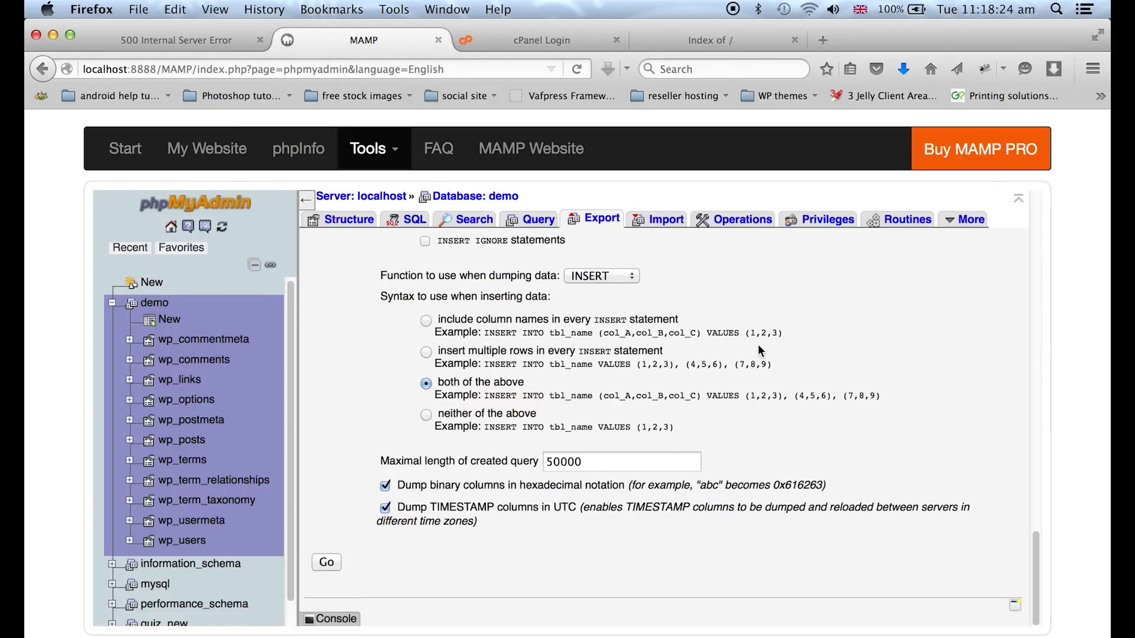
Log in to cPanel for the live domain using the saved hosting account credentials
left_click(533, 41)
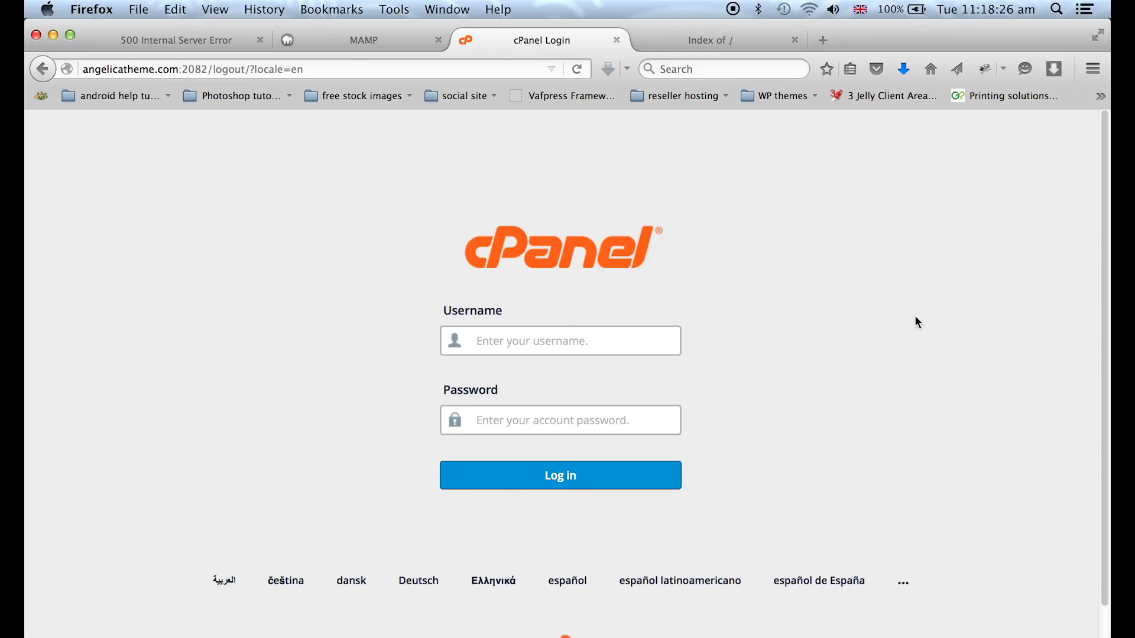
left_click(557, 331)
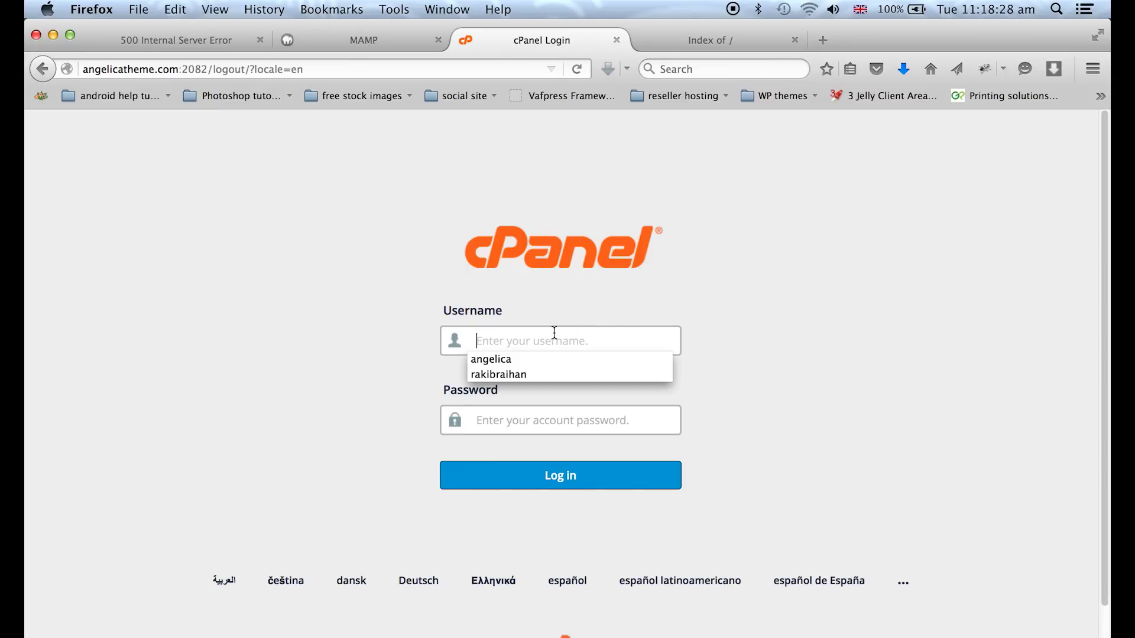
left_click(518, 358)
left_click(550, 473)
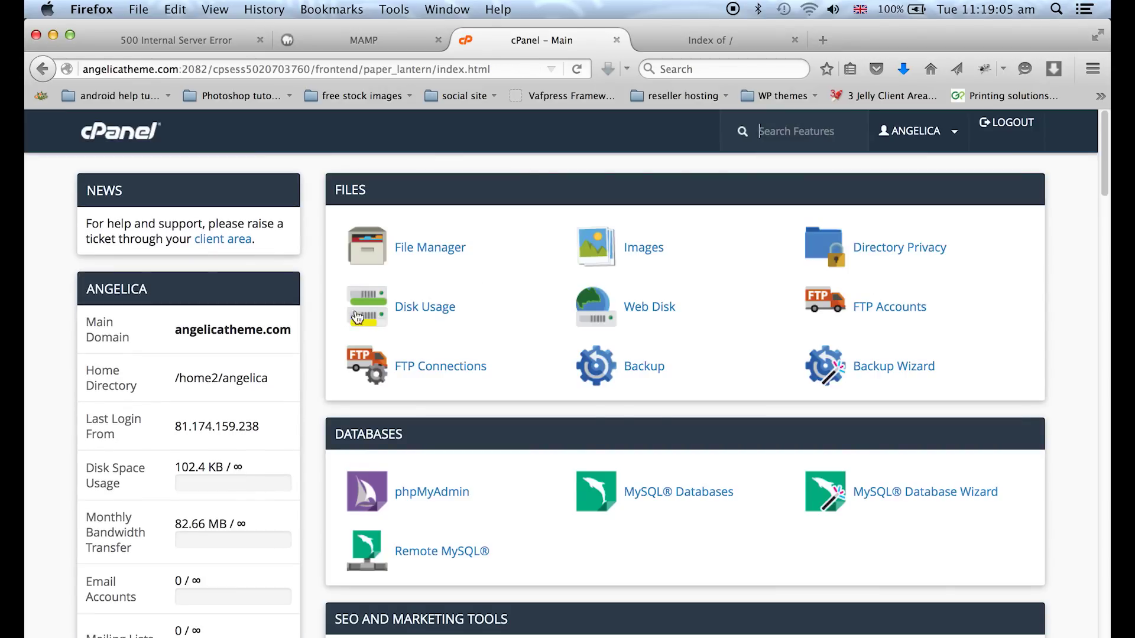
scroll(722, 347, "down", 2)
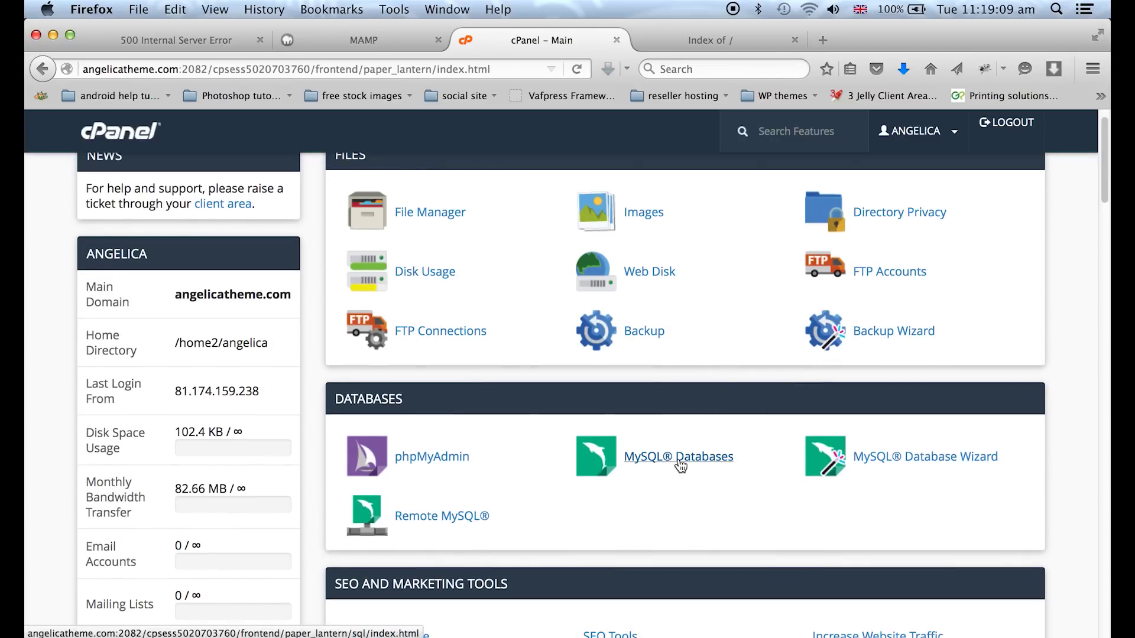
Create the MySQL database 'demo' in MySQL Databases and return to the Current Databases list
left_click(680, 466)
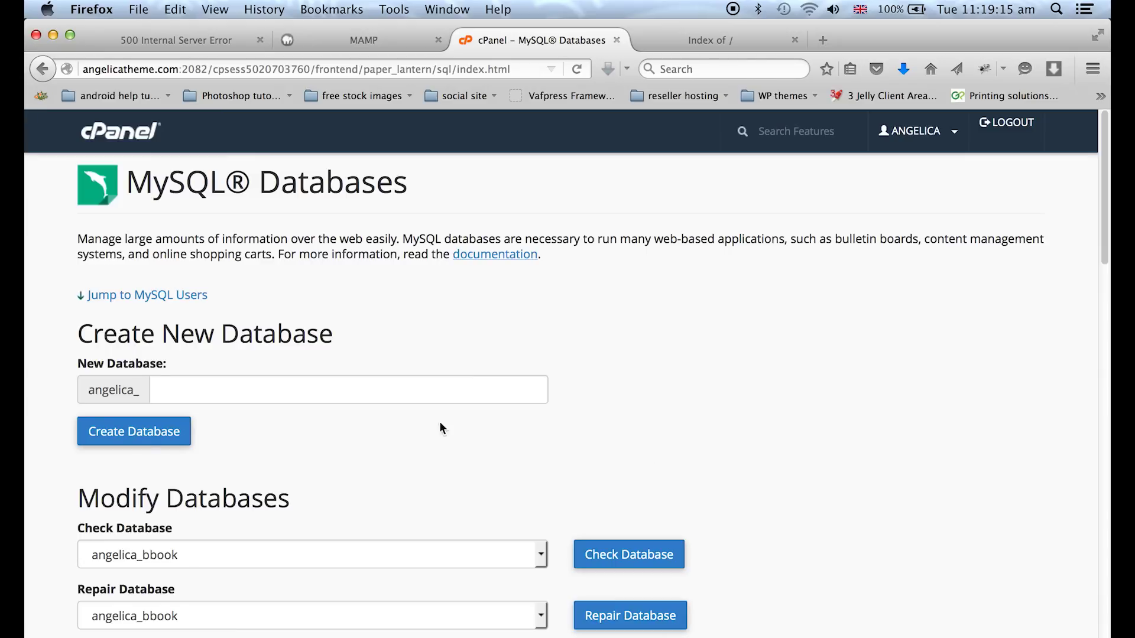
scroll(591, 383, "down", 8)
scroll(367, 343, "up", 6)
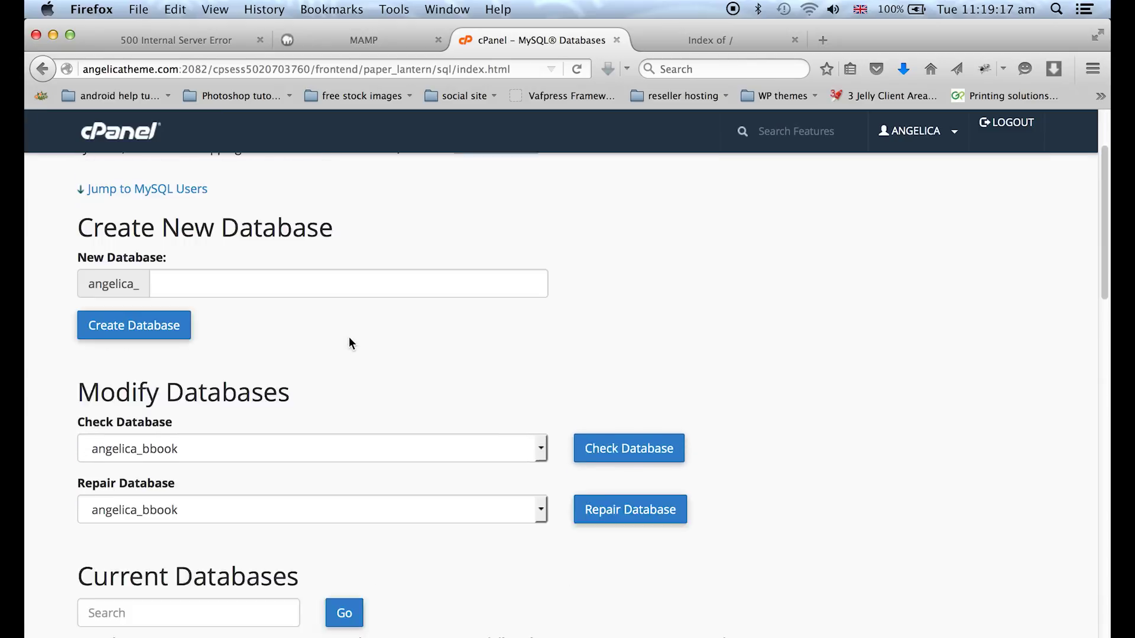
left_click(233, 316)
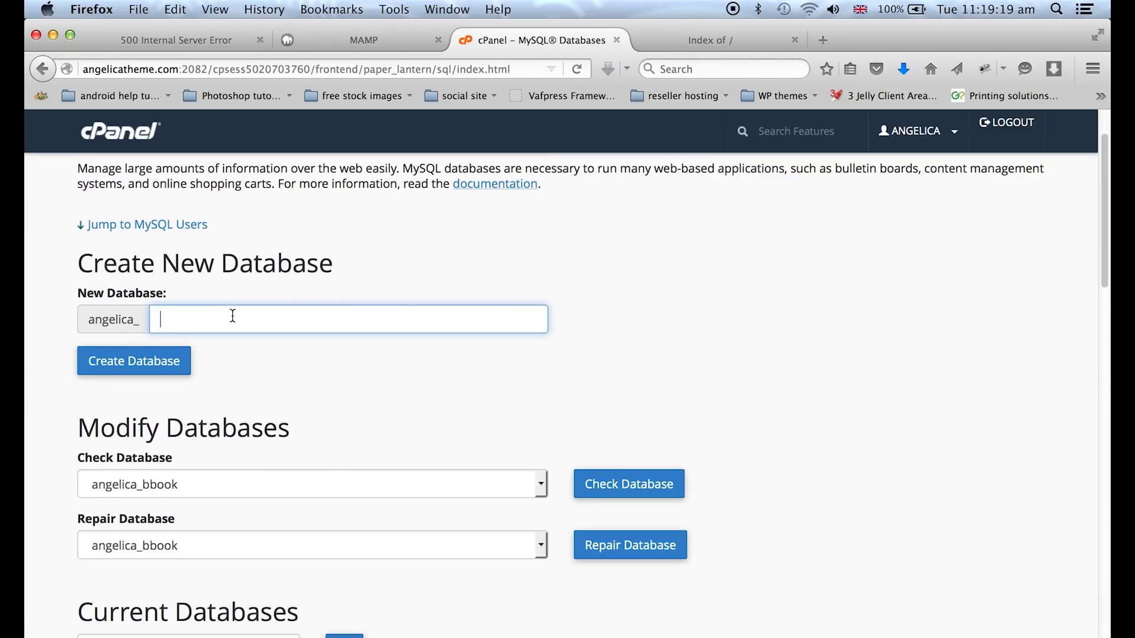
left_click(233, 316)
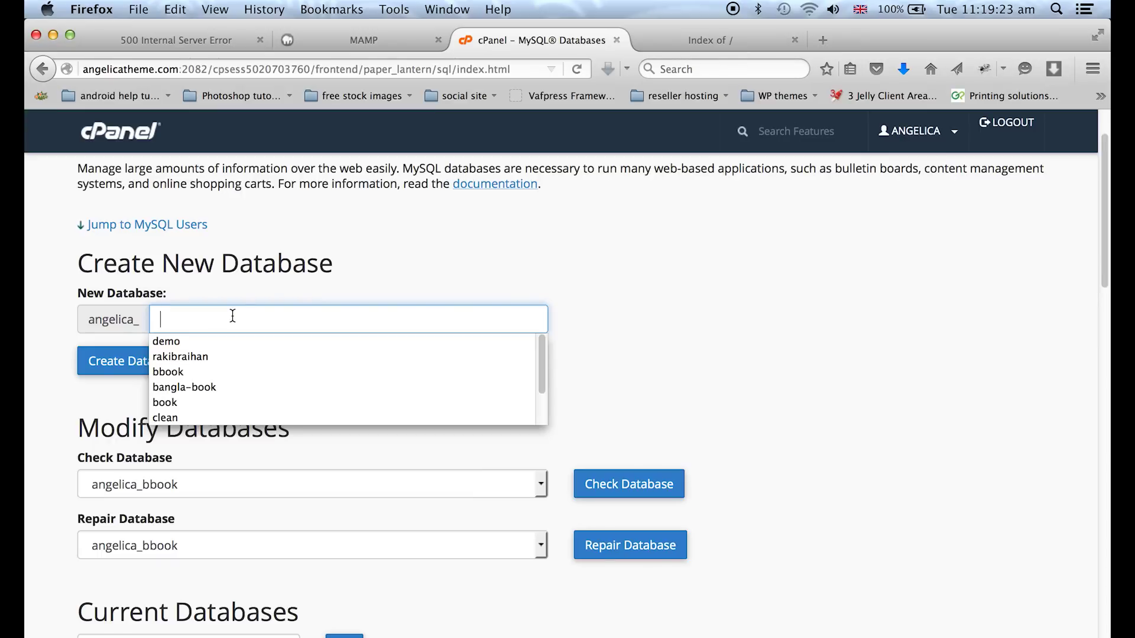
left_click(183, 340)
scroll(271, 328, "down", 3)
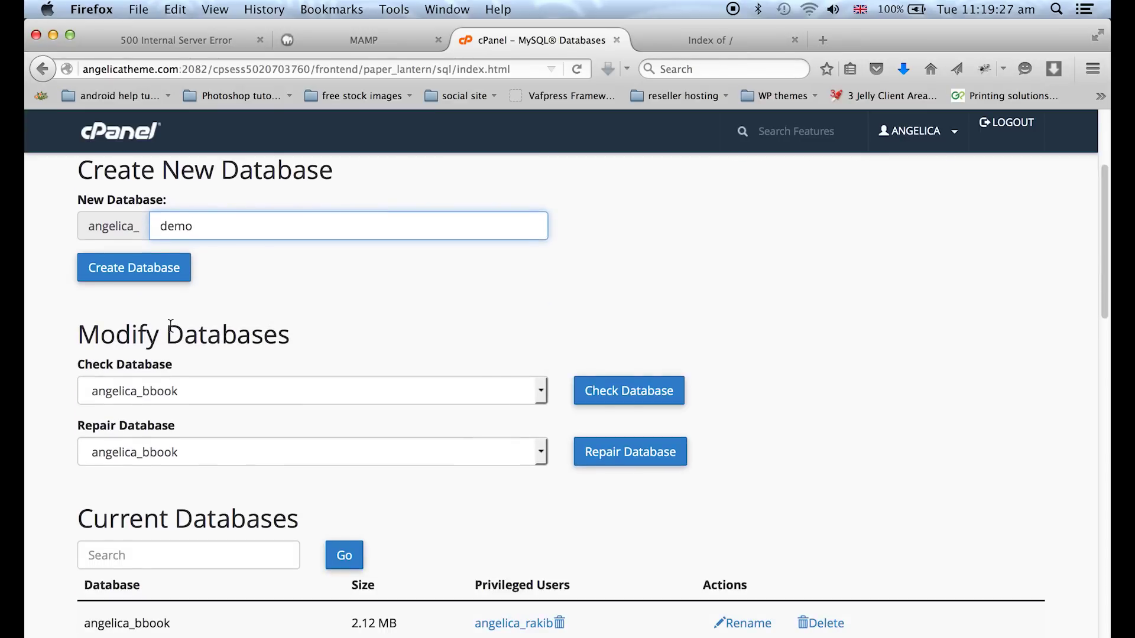
left_click(172, 267)
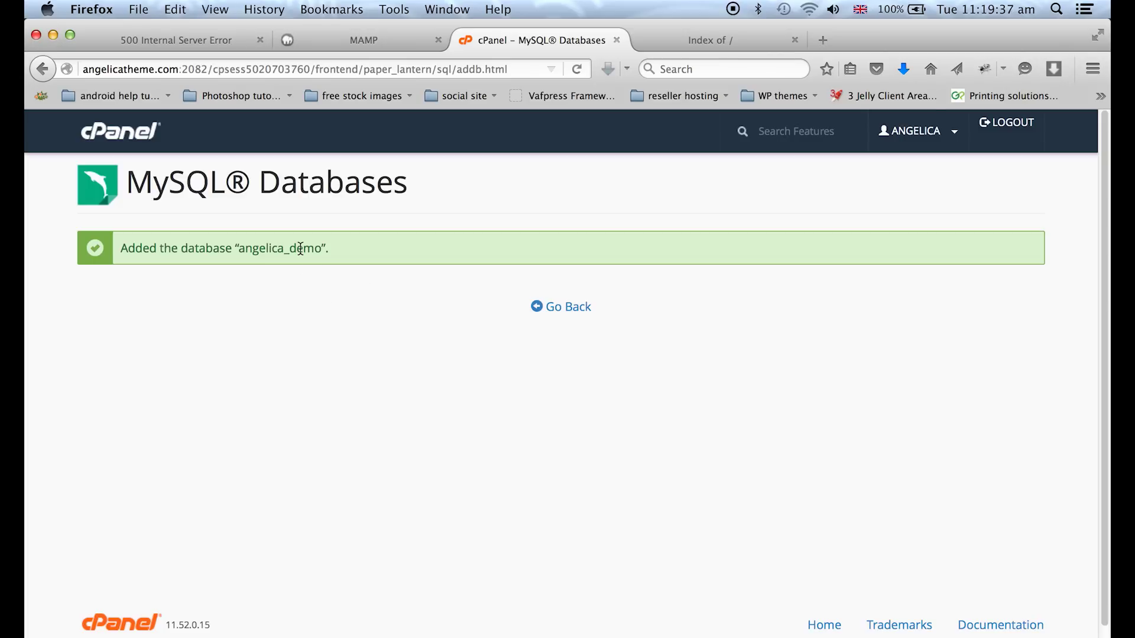
left_click(551, 308)
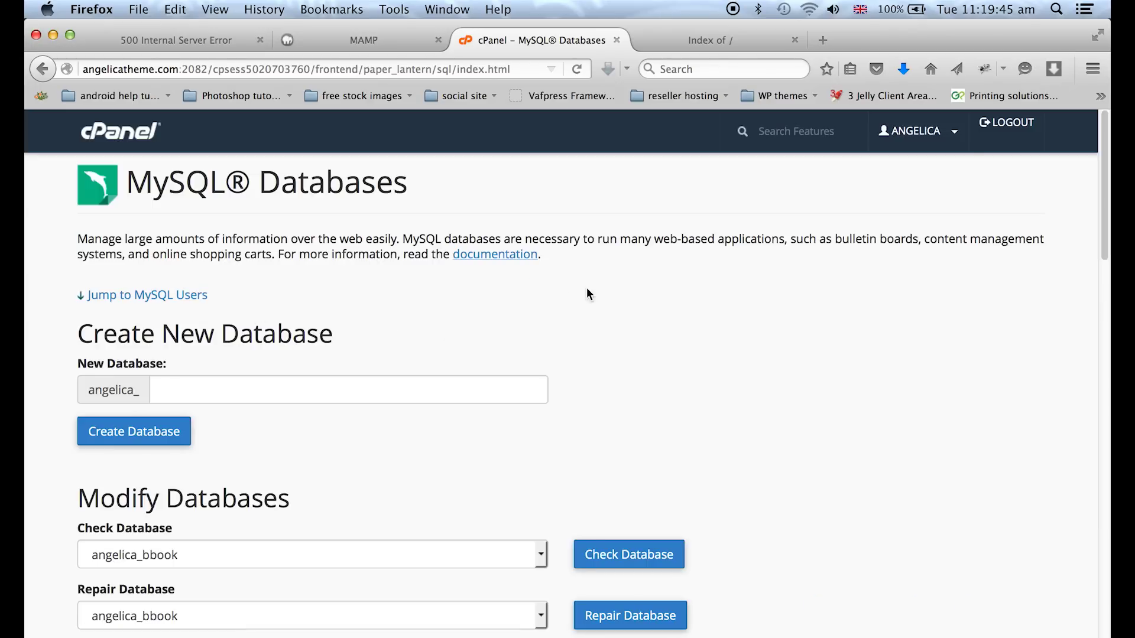
scroll(438, 303, "down", 15)
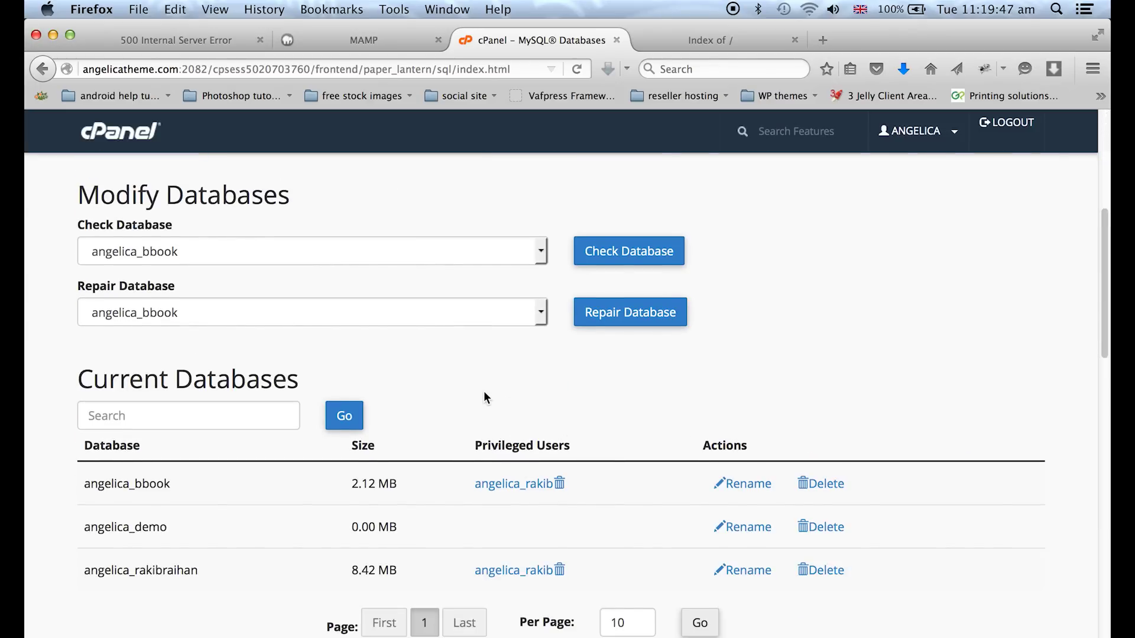
scroll(591, 378, "down", 6)
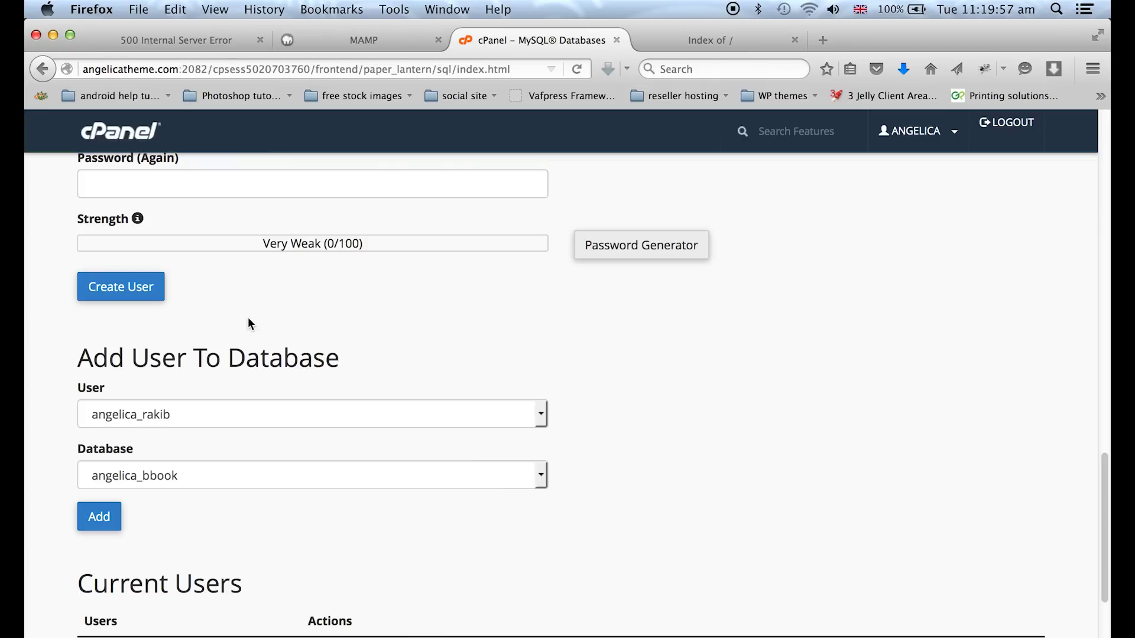
Enter the new database username under Add New User
scroll(357, 371, "up", 7)
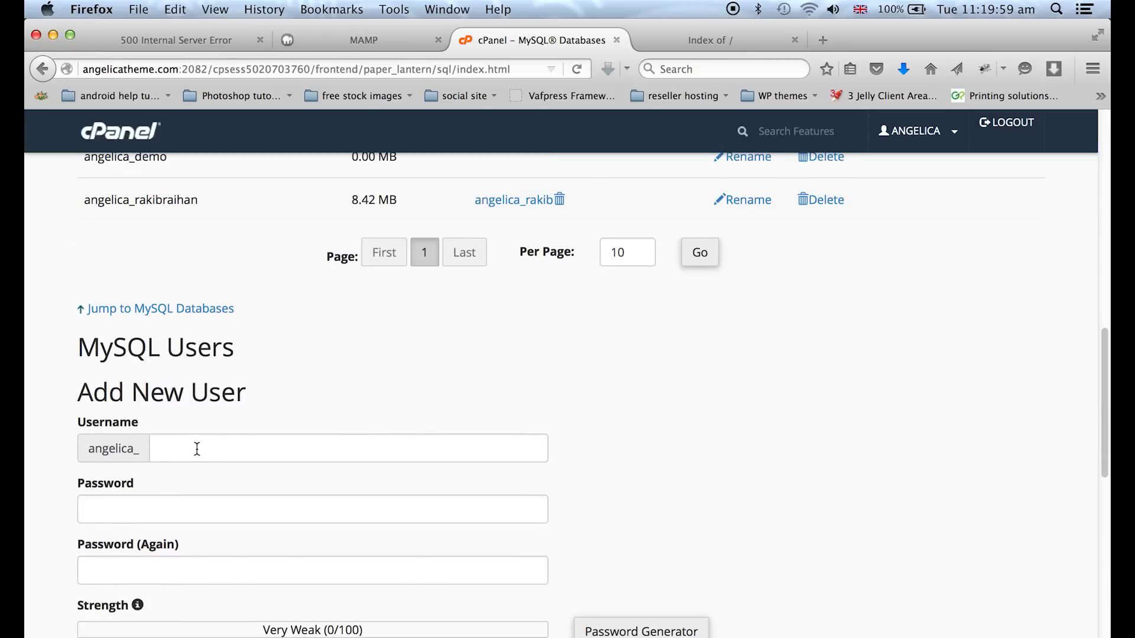
left_click(196, 447)
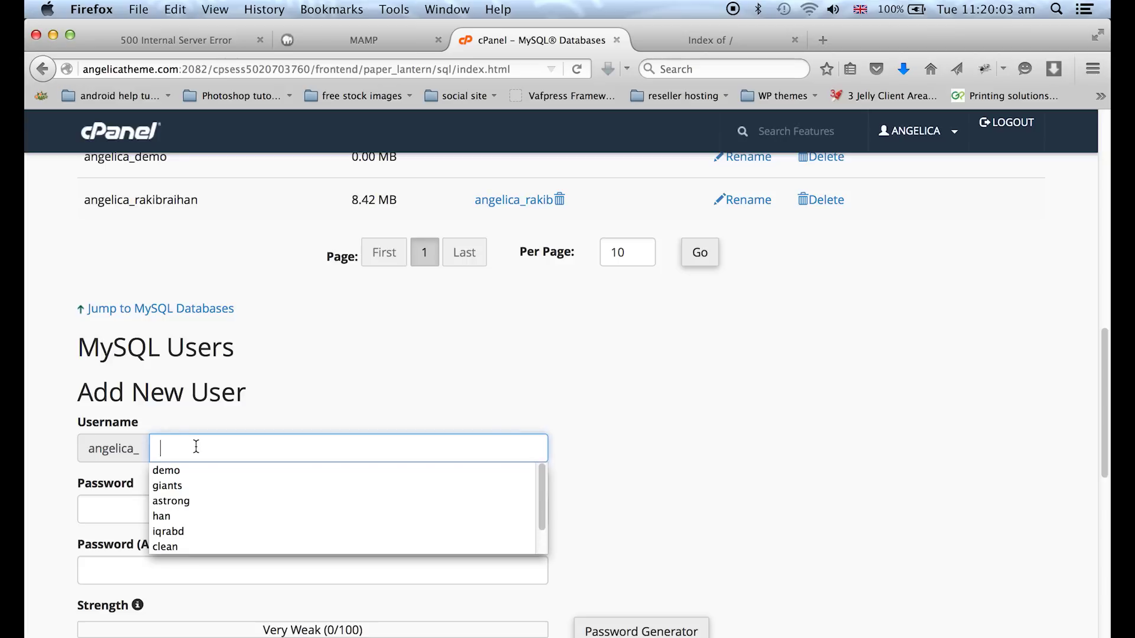
type("rakibn")
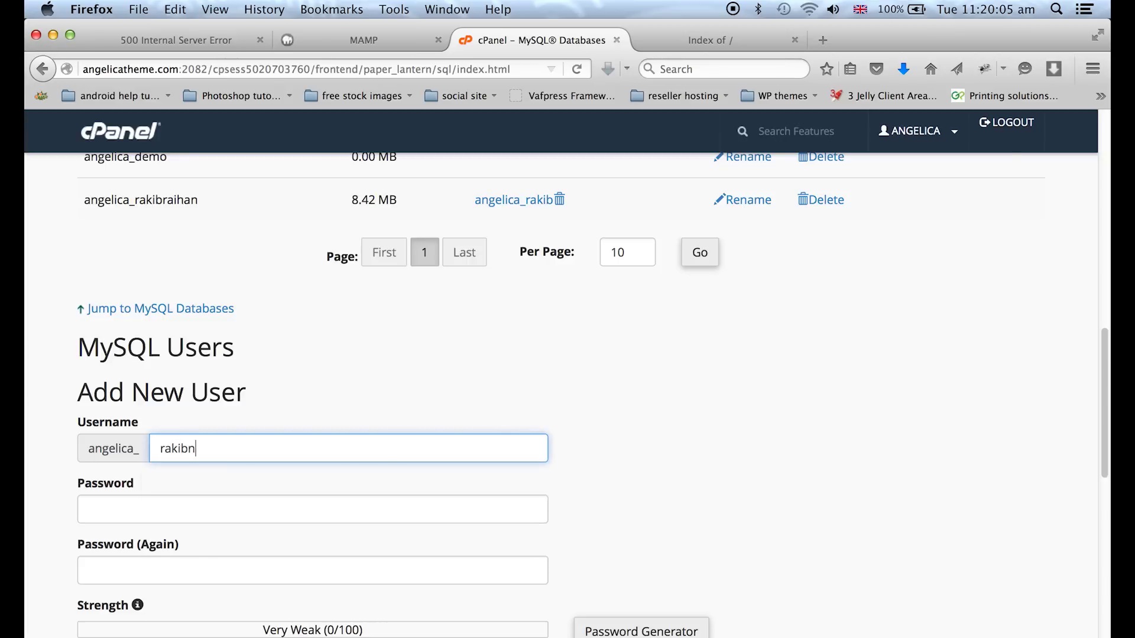
key("BackSpace")
type("ra")
key("BackSpace")
key("BackSpace")
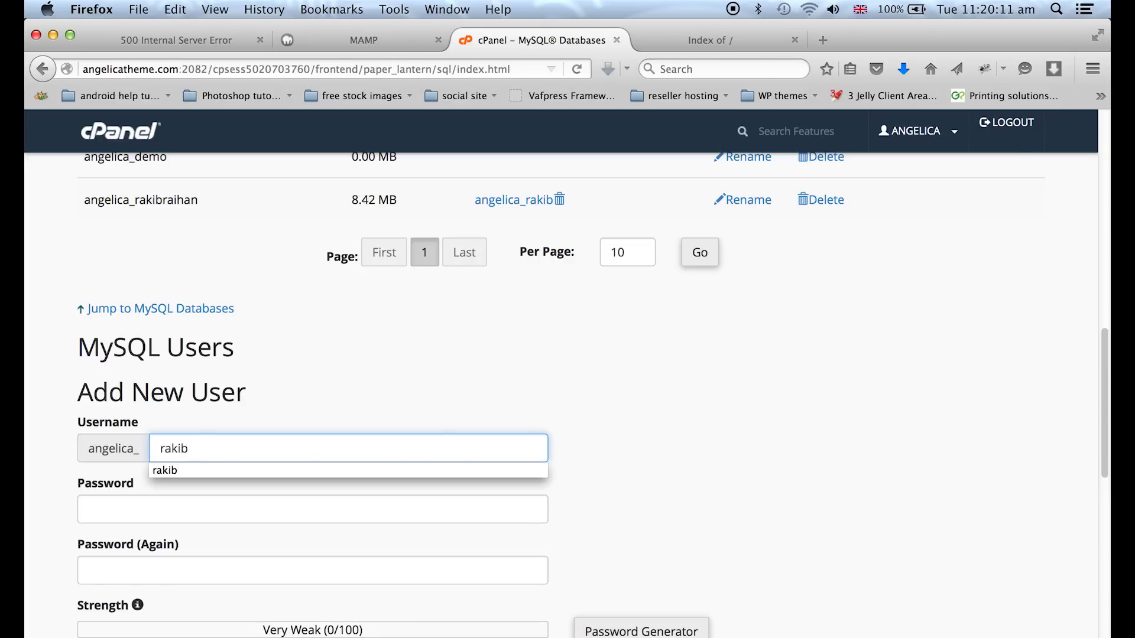
type("22")
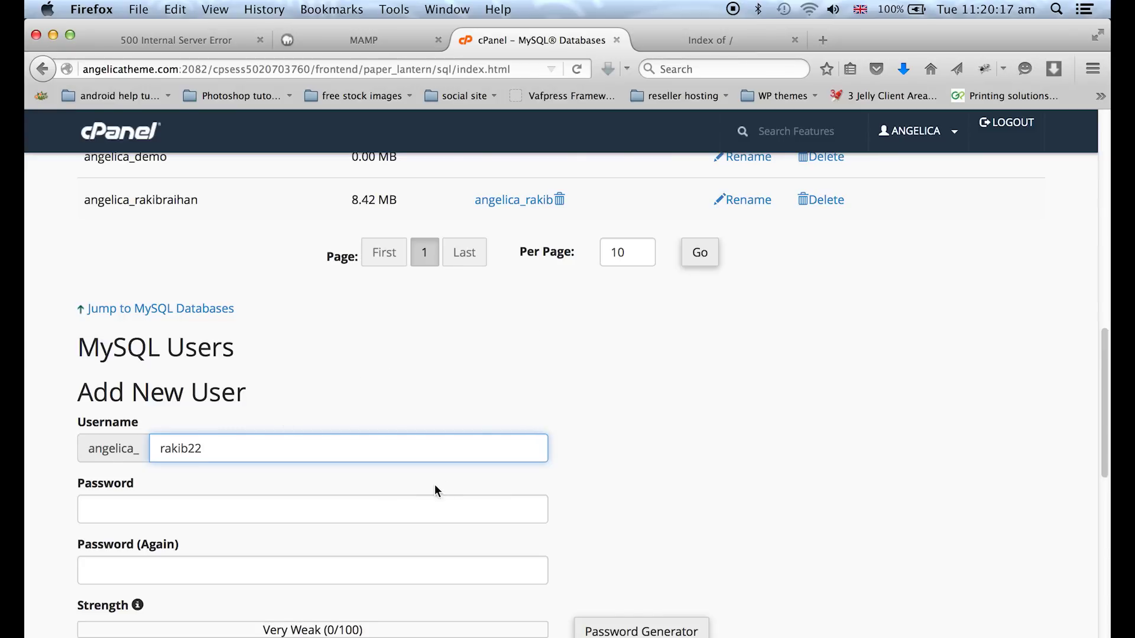
Generate and copy a Very Strong password, apply it to the user, and create the user
scroll(298, 478, "down", 2)
left_click(225, 419)
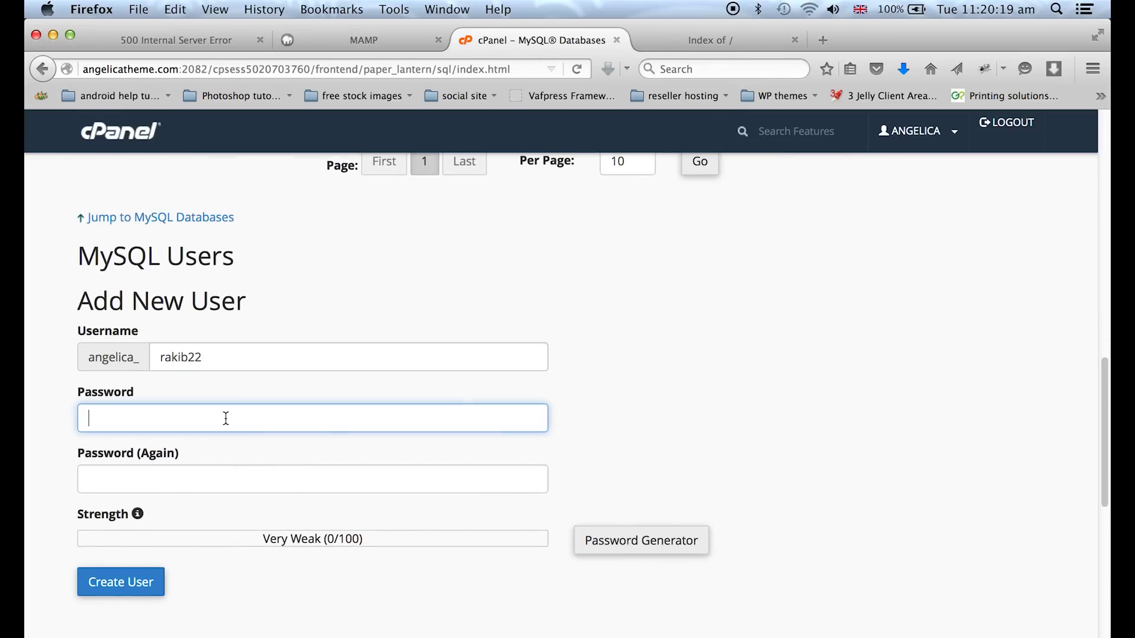
left_click(627, 553)
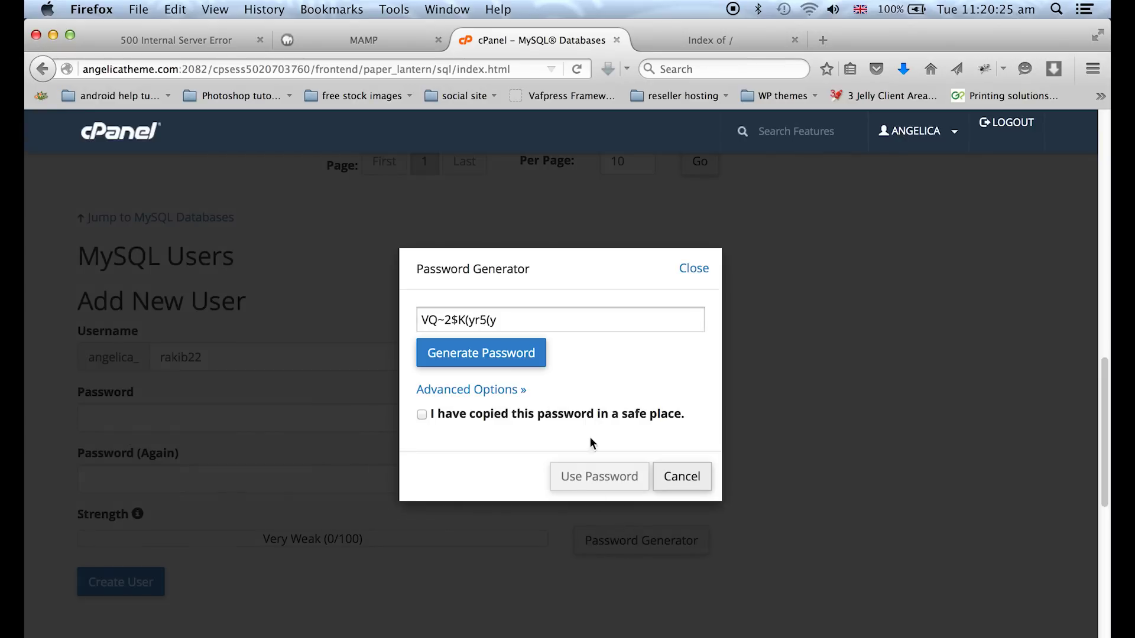
triple_click(529, 317)
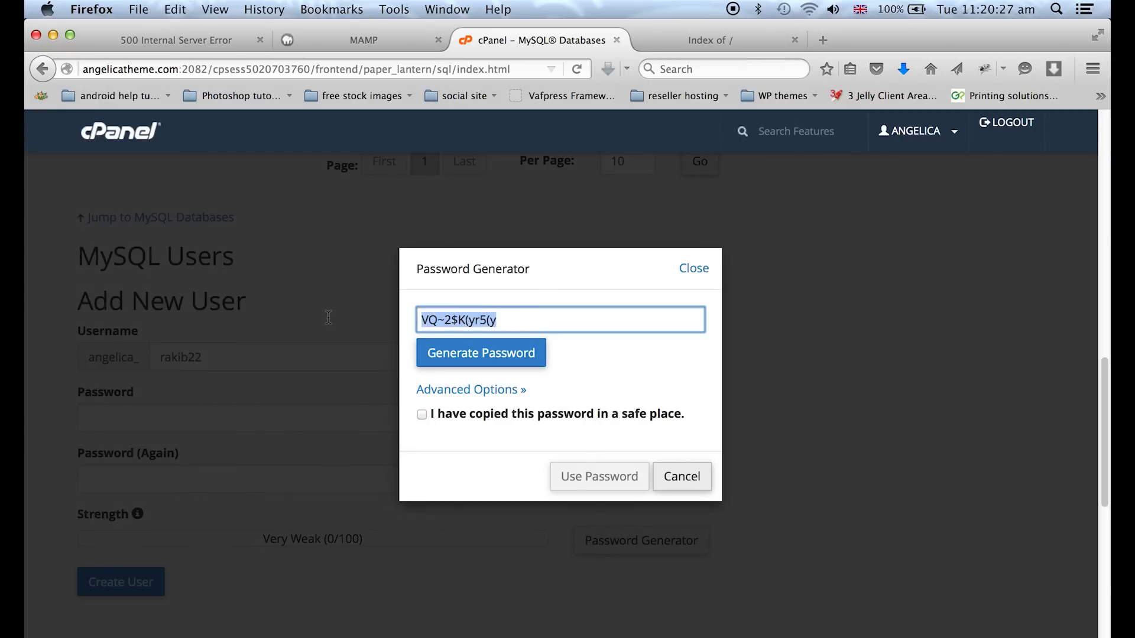
key("super+c")
left_click(422, 415)
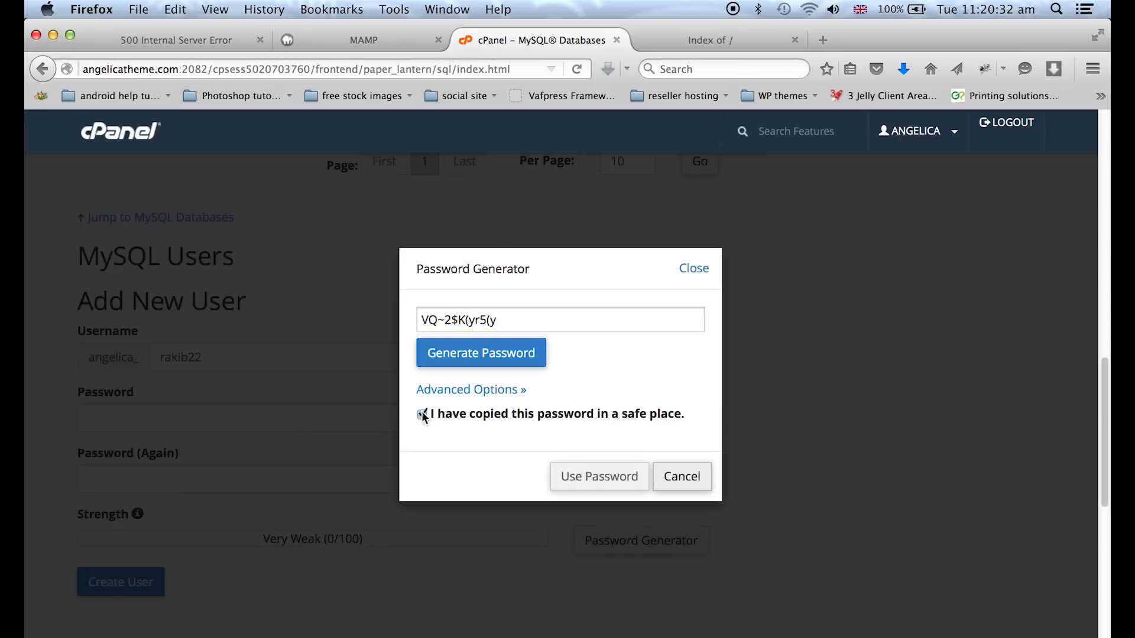
left_click(591, 476)
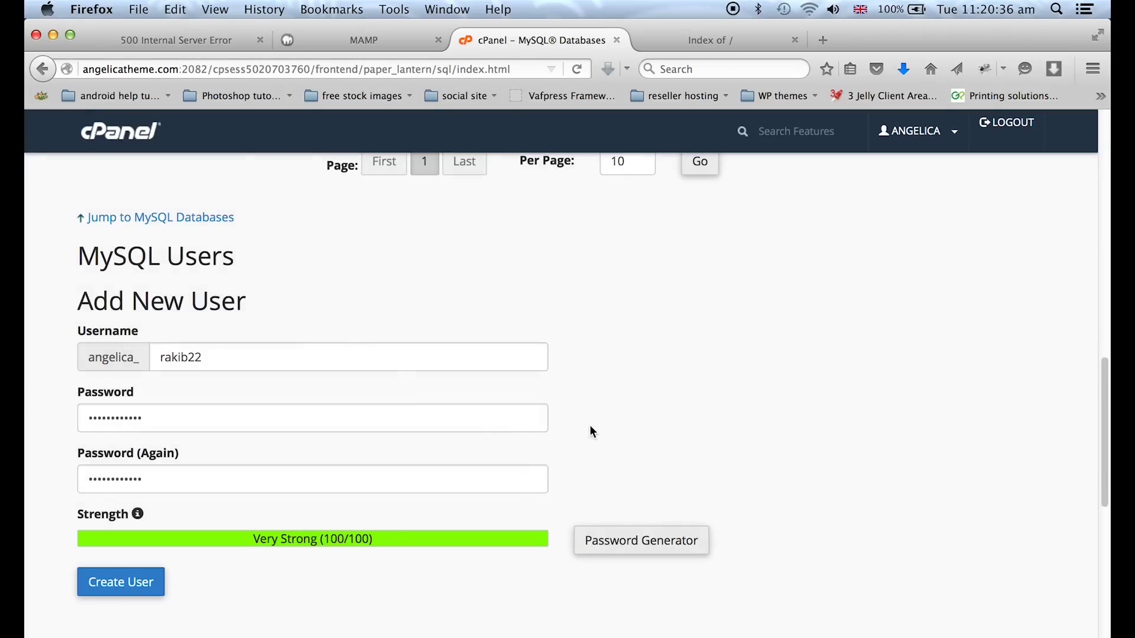
left_click(134, 590)
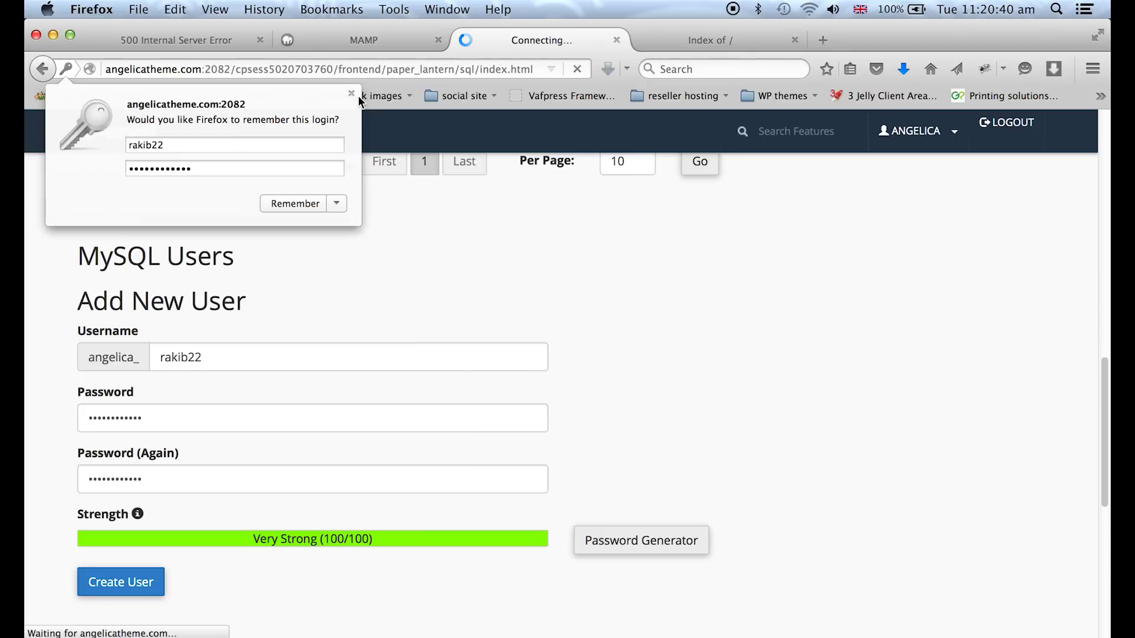
left_click(352, 94)
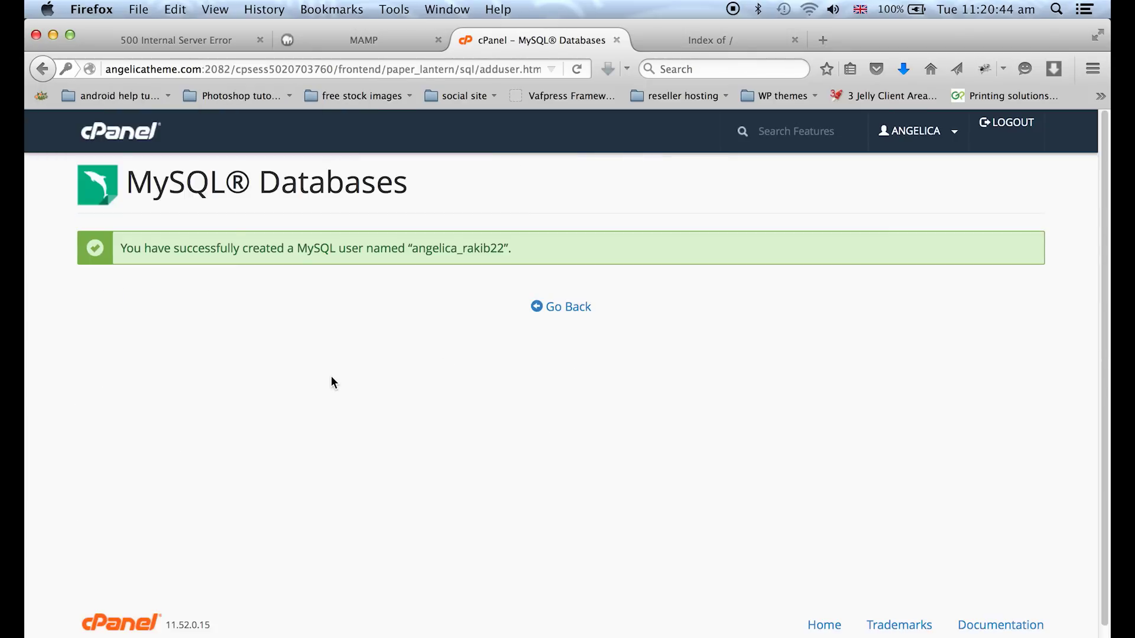
Under Add User To Database, pair the new user with the angelica_demo database and add it
left_click(565, 309)
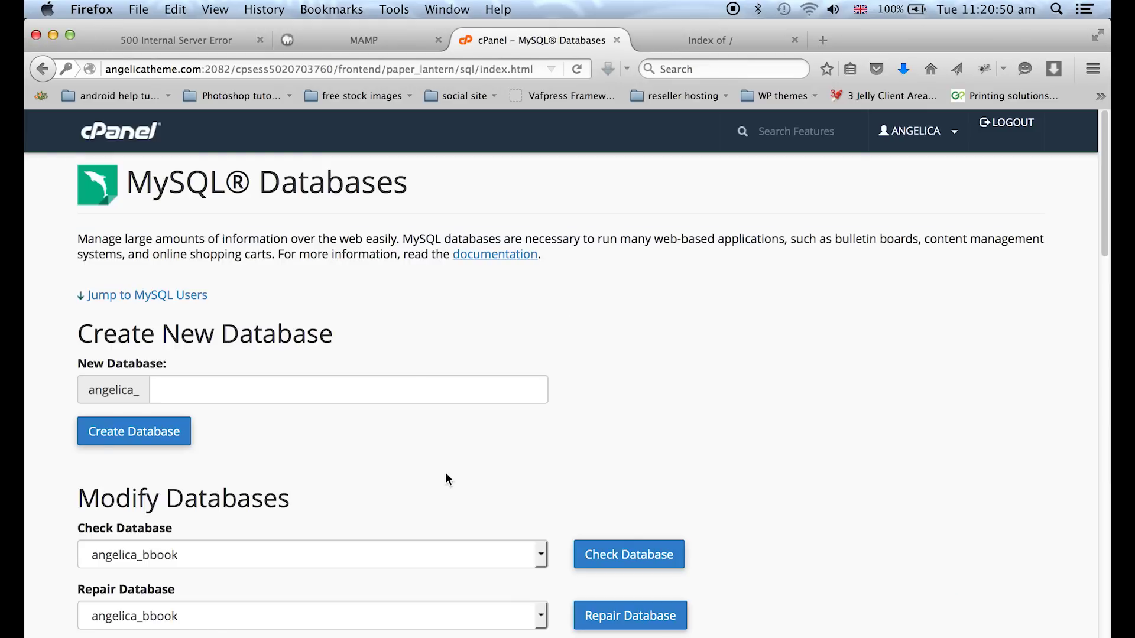
scroll(449, 477, "down", 5)
scroll(415, 535, "down", 20)
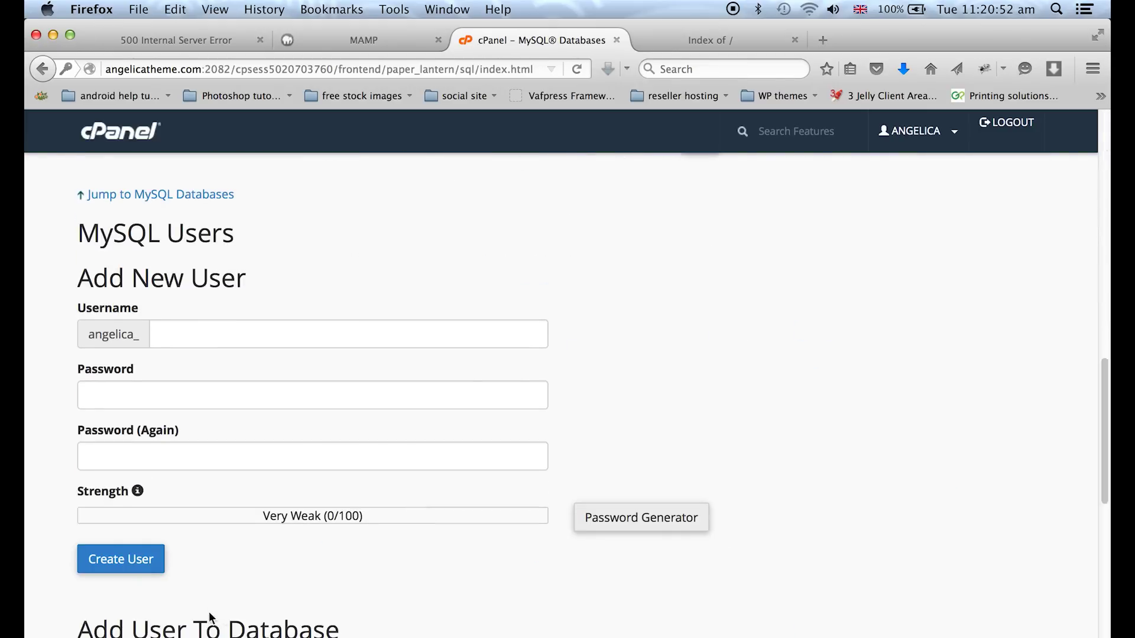
scroll(382, 530, "down", 15)
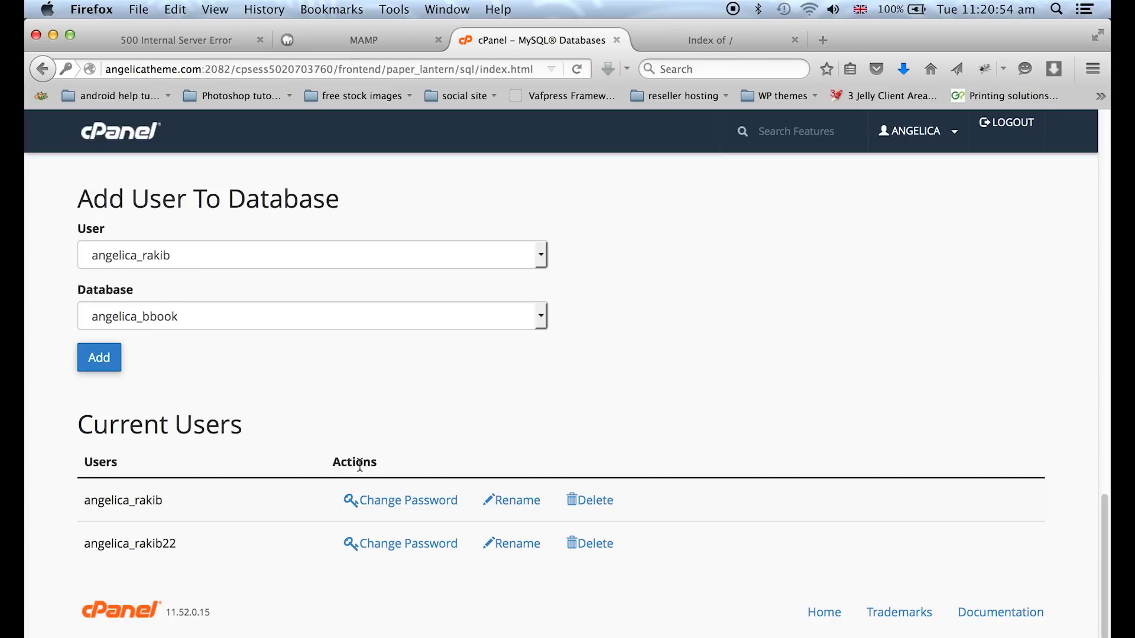
left_click(544, 248)
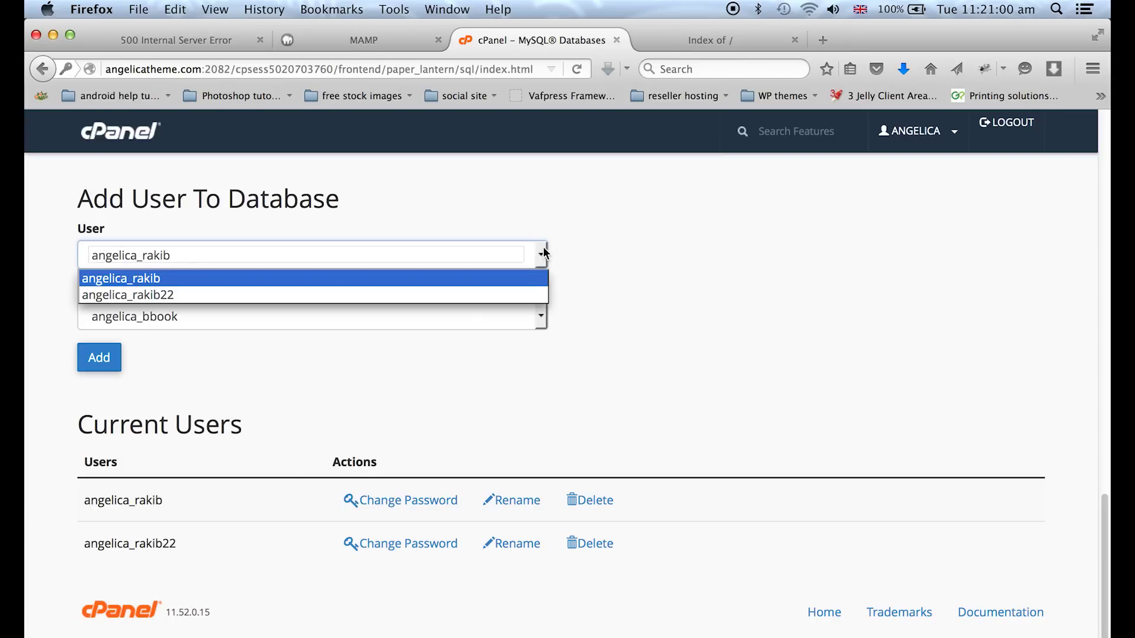
left_click(158, 296)
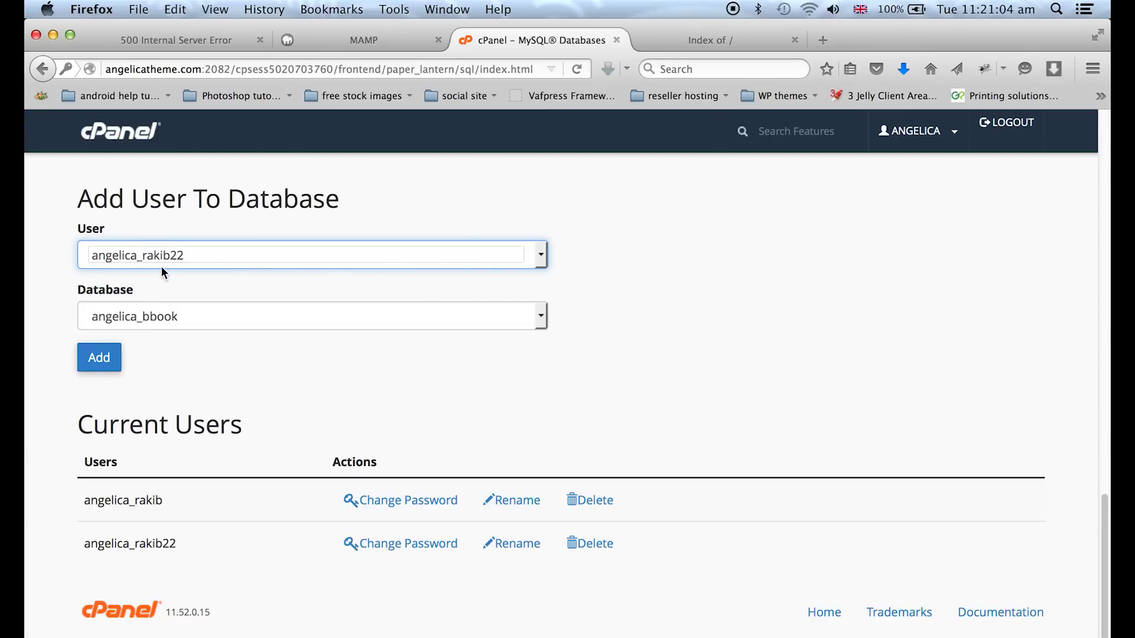
left_click(541, 317)
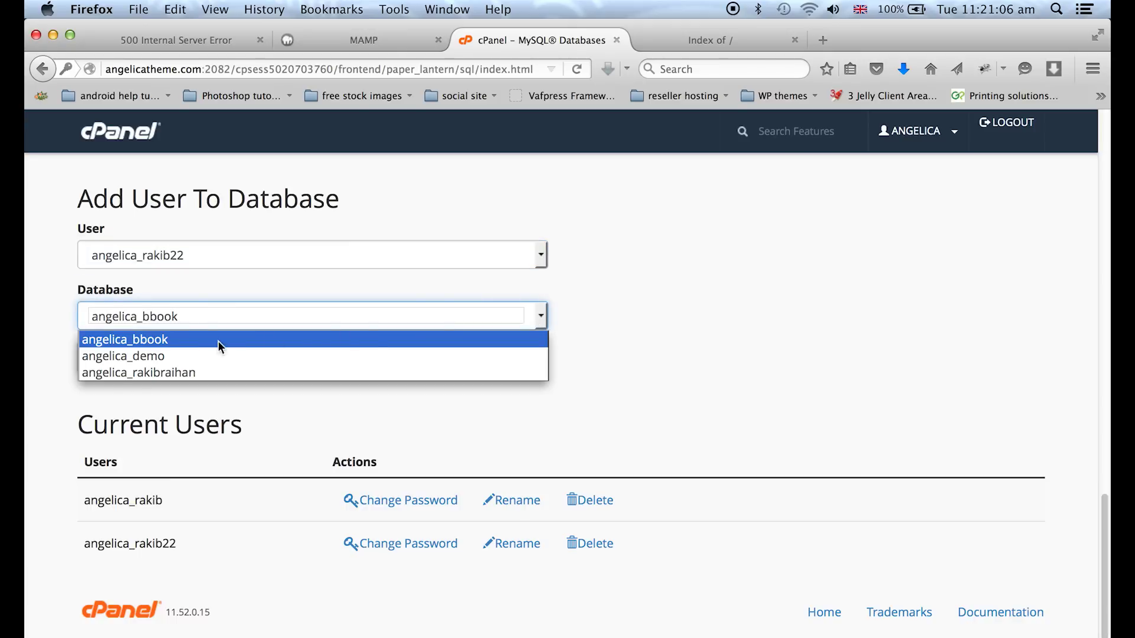
left_click(131, 353)
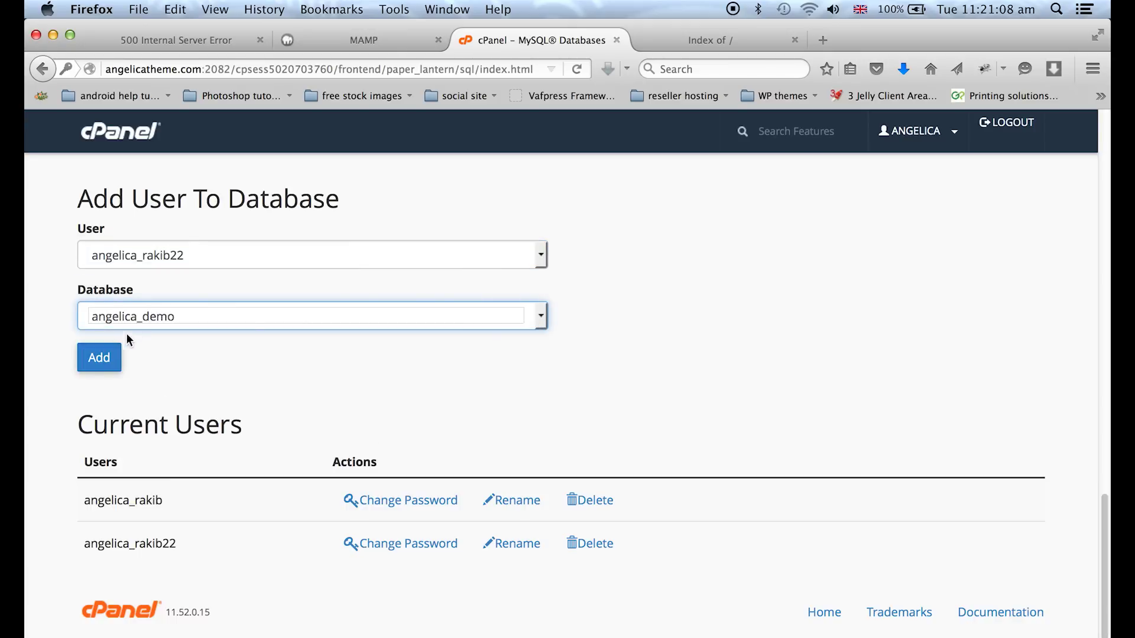
left_click(94, 361)
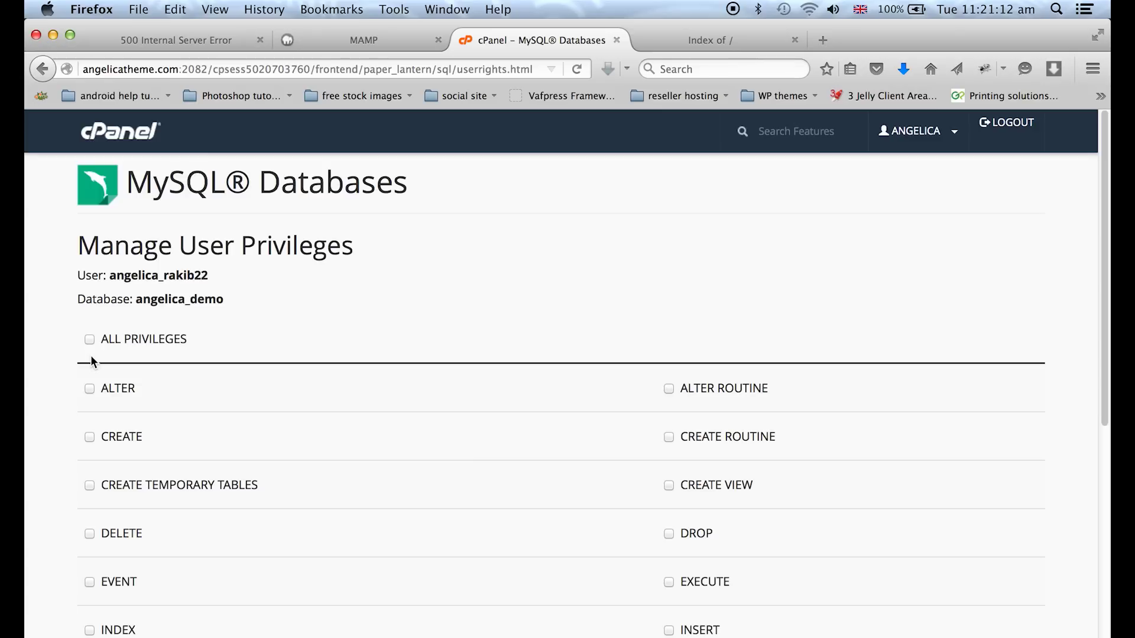
Grant the user all privileges on angelica_demo and save, then reveal the local htdocs folder
left_click(88, 338)
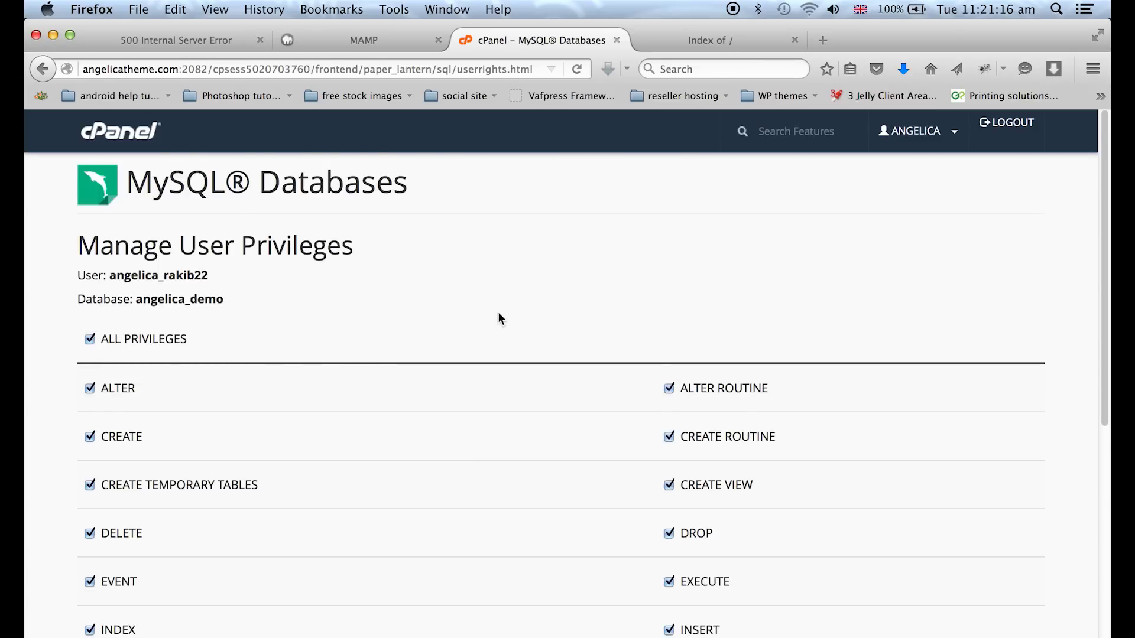
scroll(416, 453, "down", 5)
left_click(157, 520)
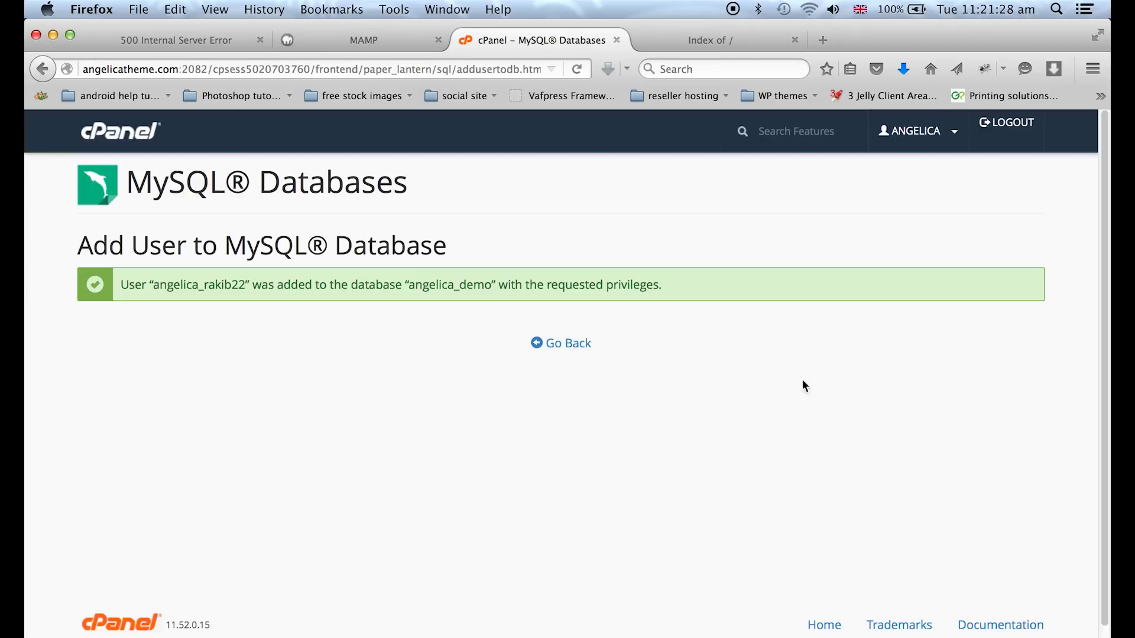
left_click(819, 632)
Open wp-config.php from the local htdocs demo folder in Sublime Text
left_click(834, 452)
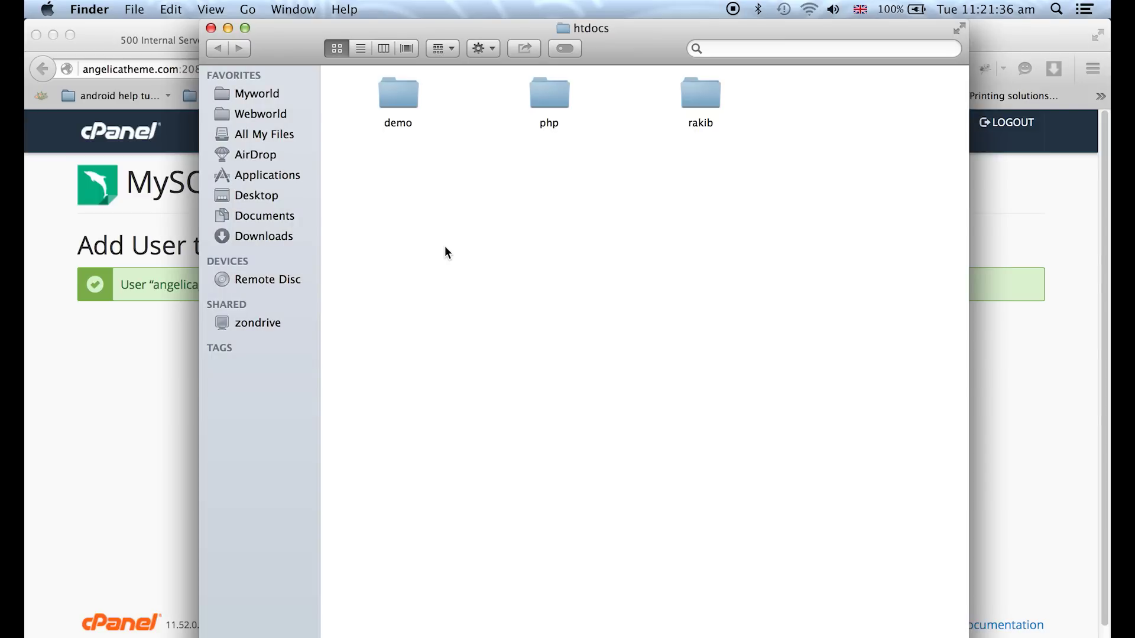
double_click(398, 100)
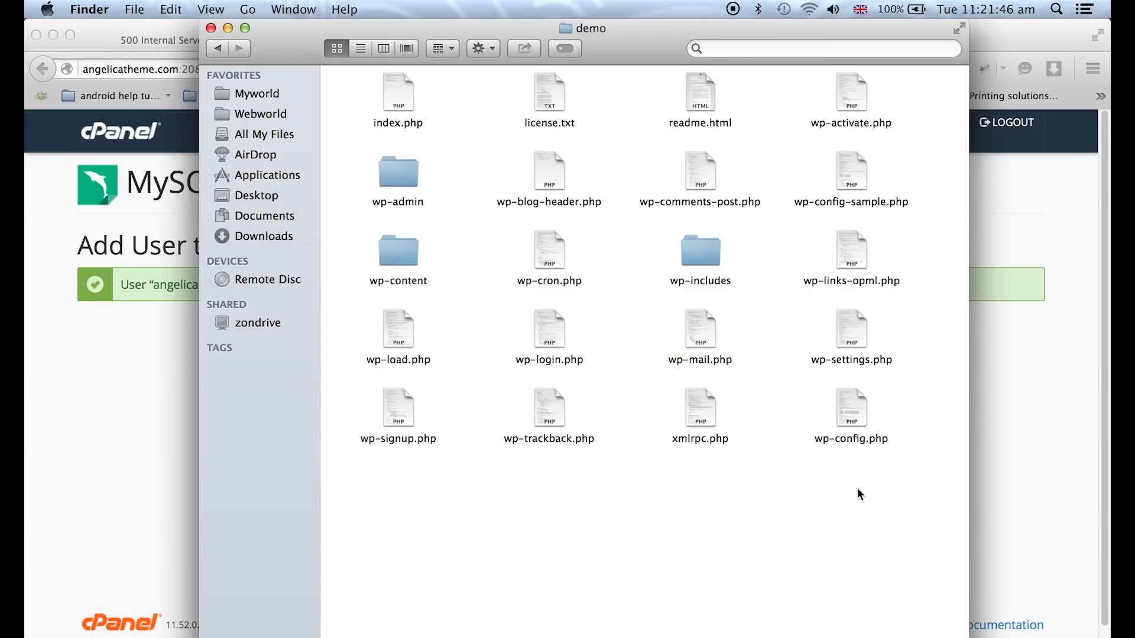
right_click(854, 434)
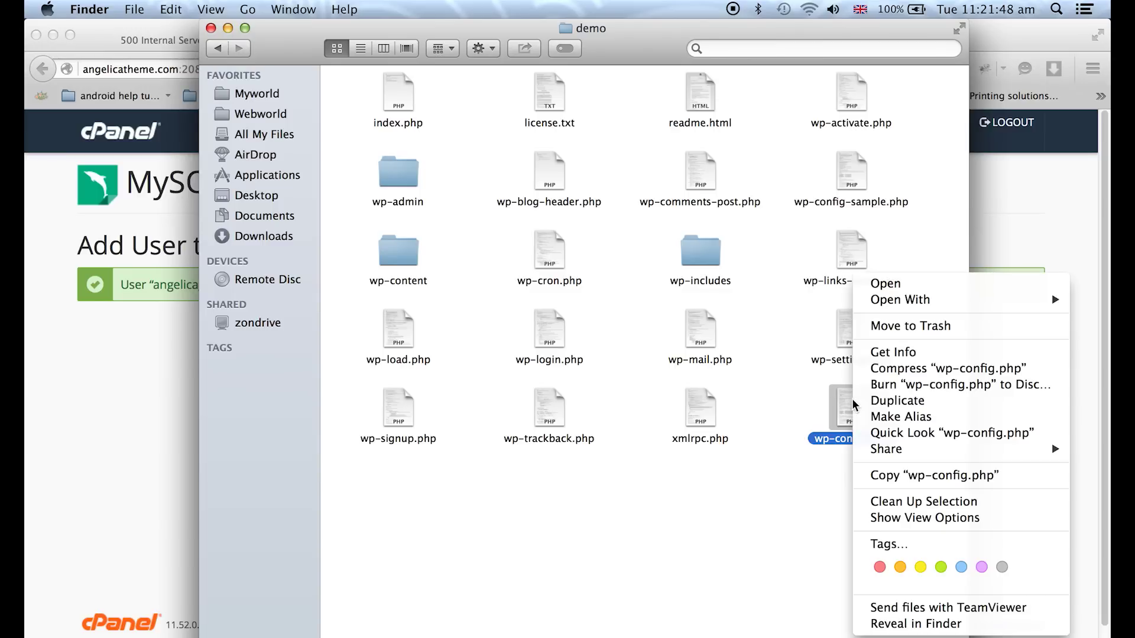
left_click(917, 284)
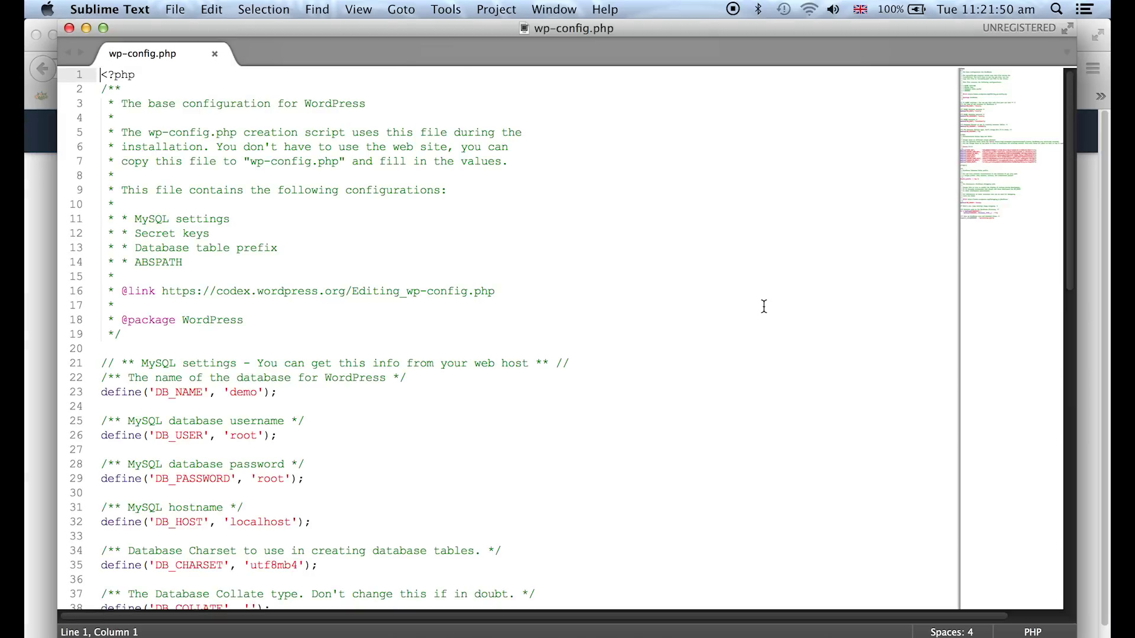
Replace 'root' in DB_PASSWORD with the pasted live database password, then return to Firefox
scroll(263, 486, "down", 6)
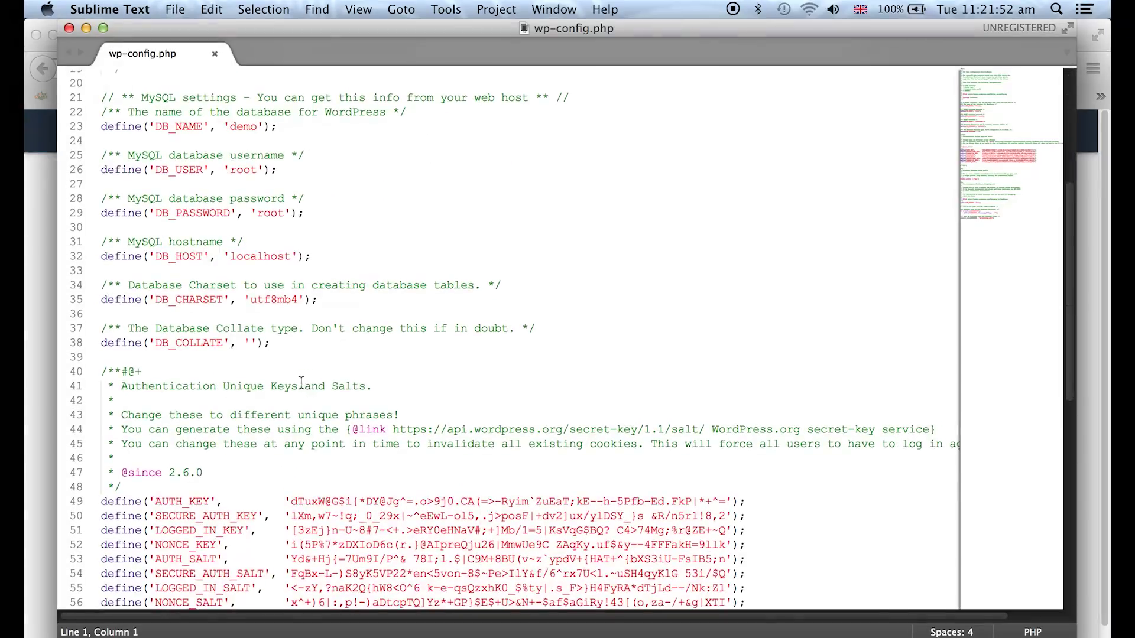
scroll(300, 371, "up", 2)
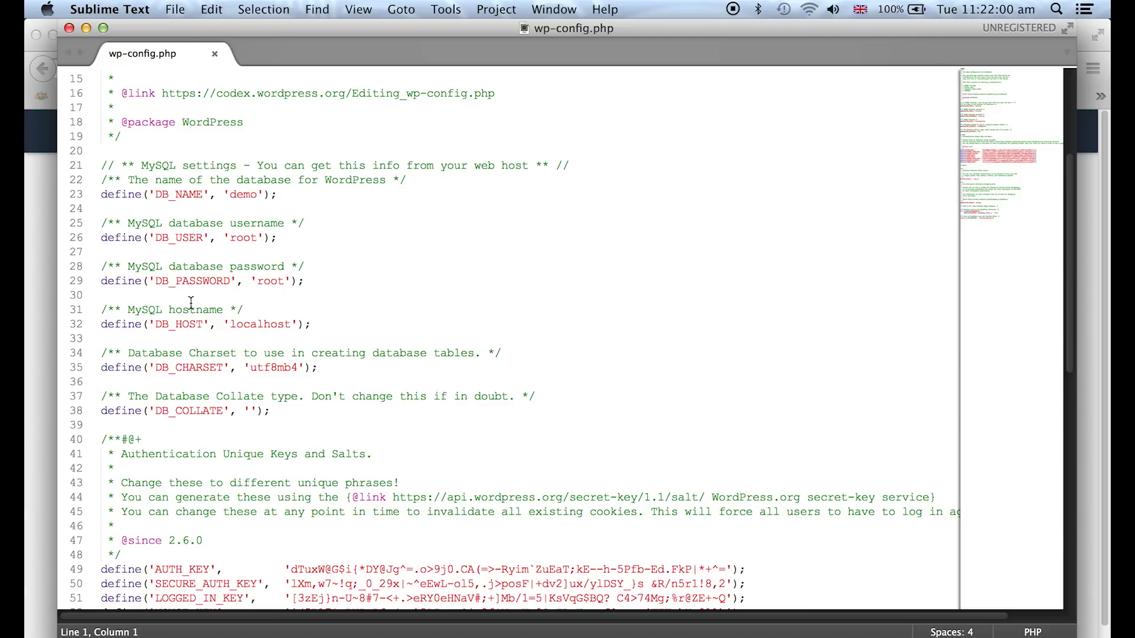
left_click(270, 282)
double_click(277, 283)
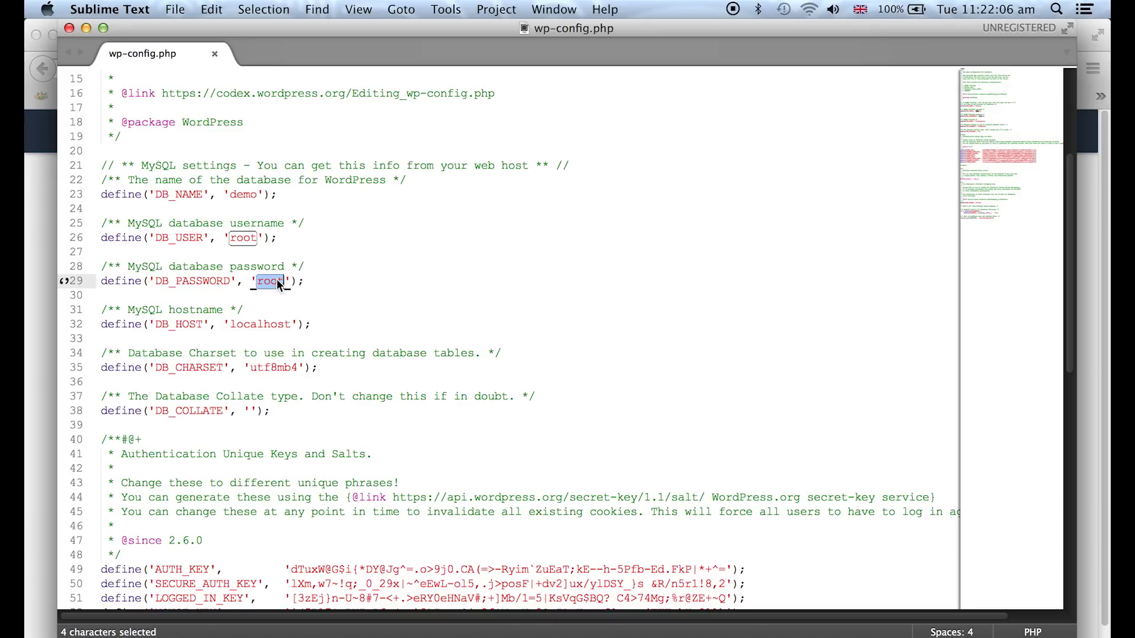
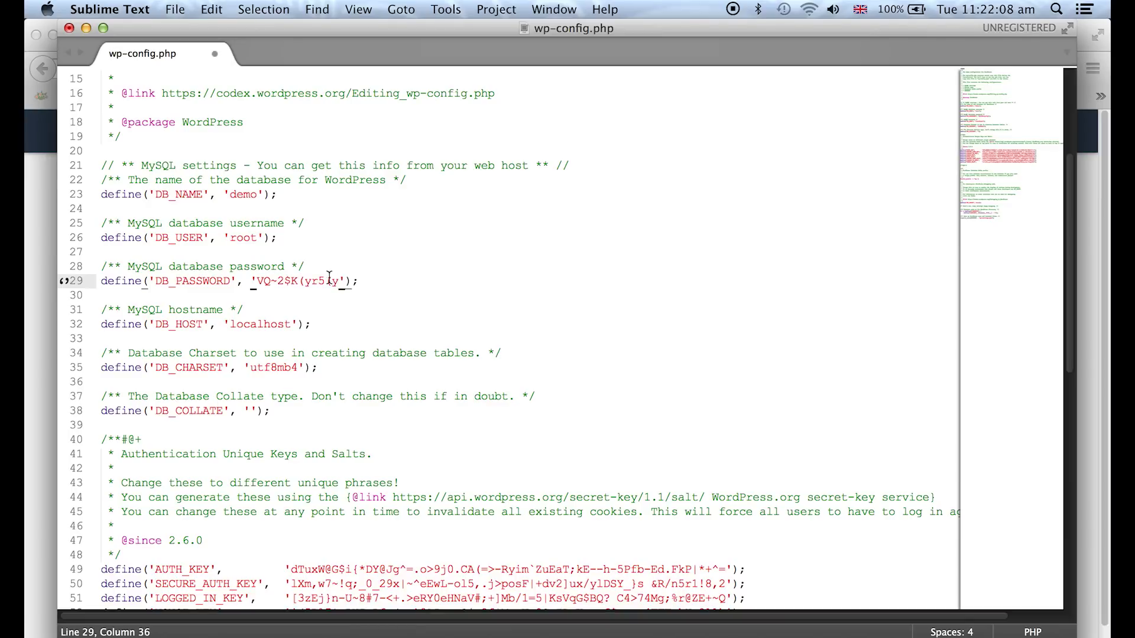
double_click(239, 241)
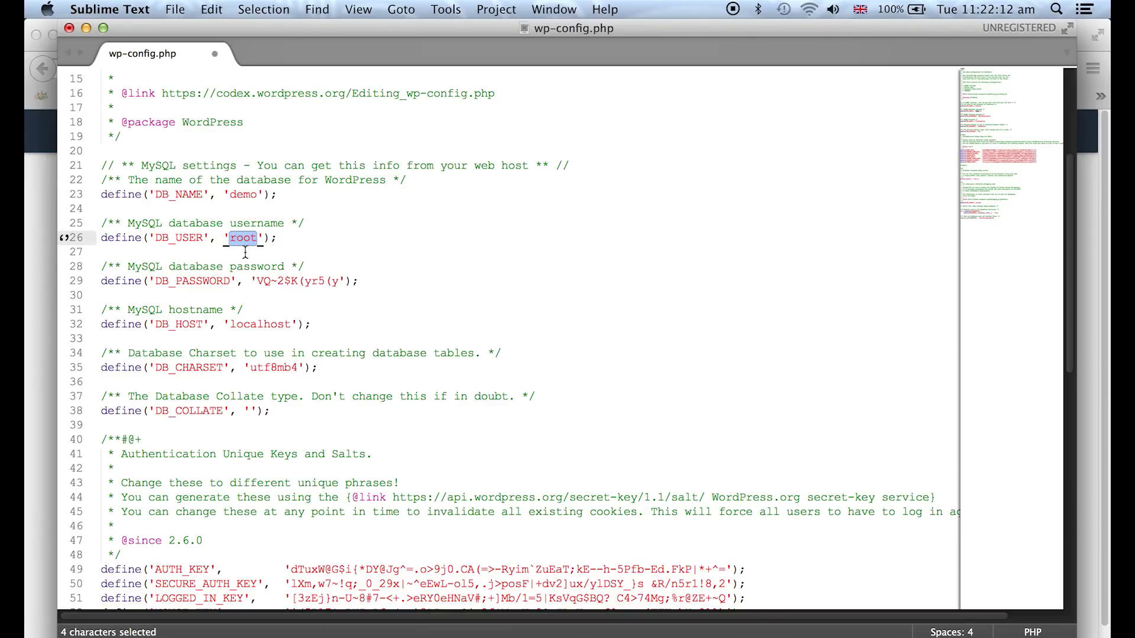
double_click(241, 197)
left_click(228, 197)
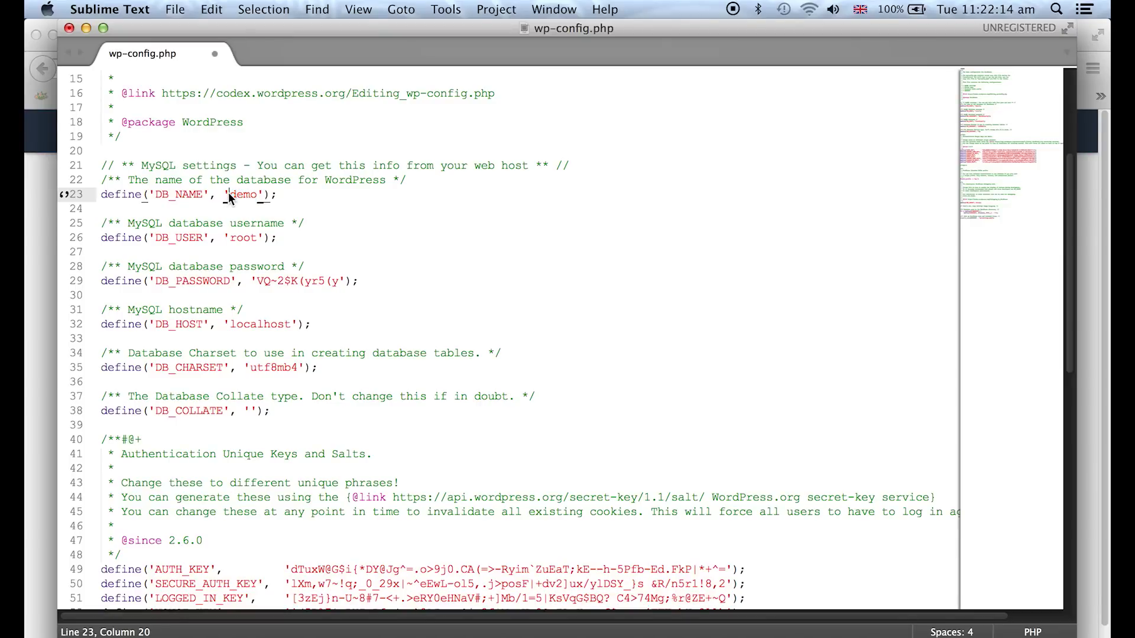
key("super+Tab")
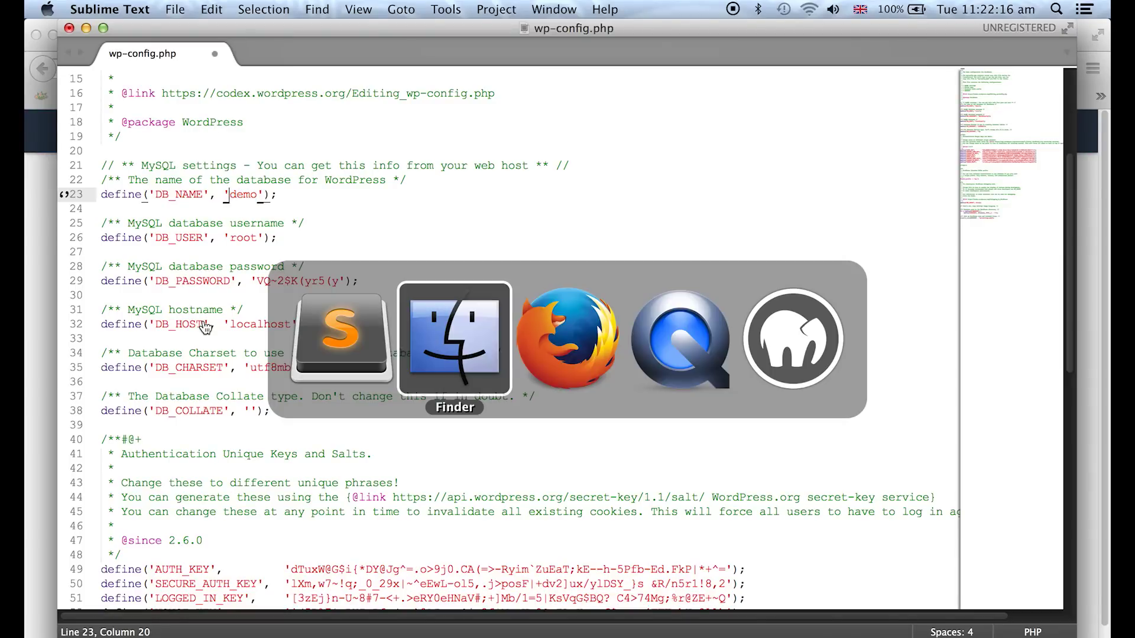
key("super+Tab")
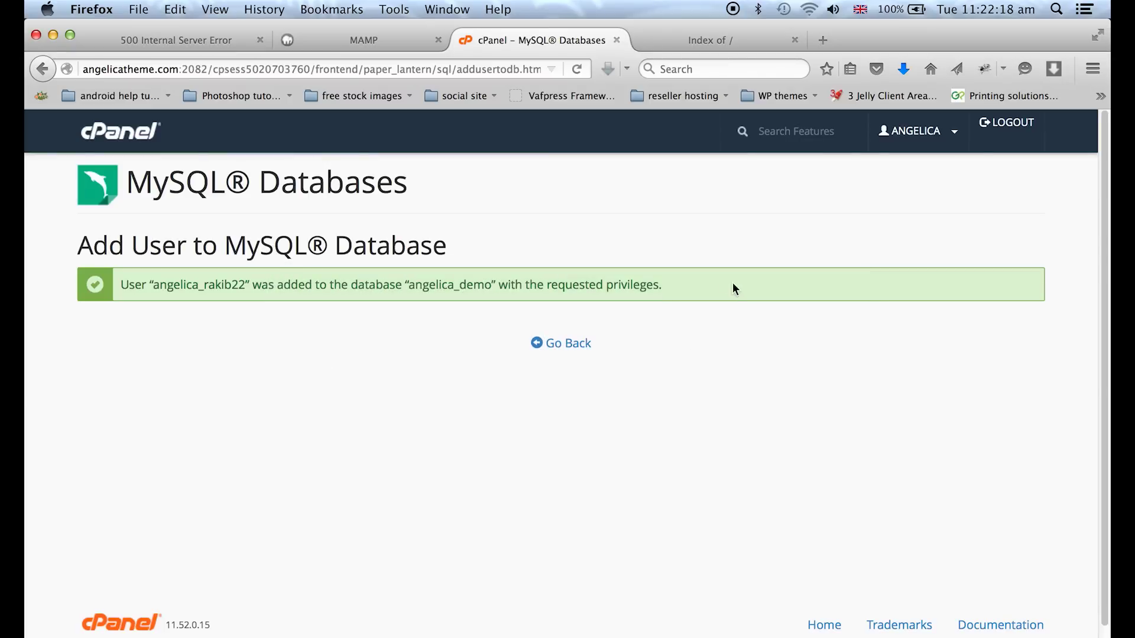
Copy the database name from Current Databases and paste it into DB_NAME as 'angelica_demo'
left_click(567, 345)
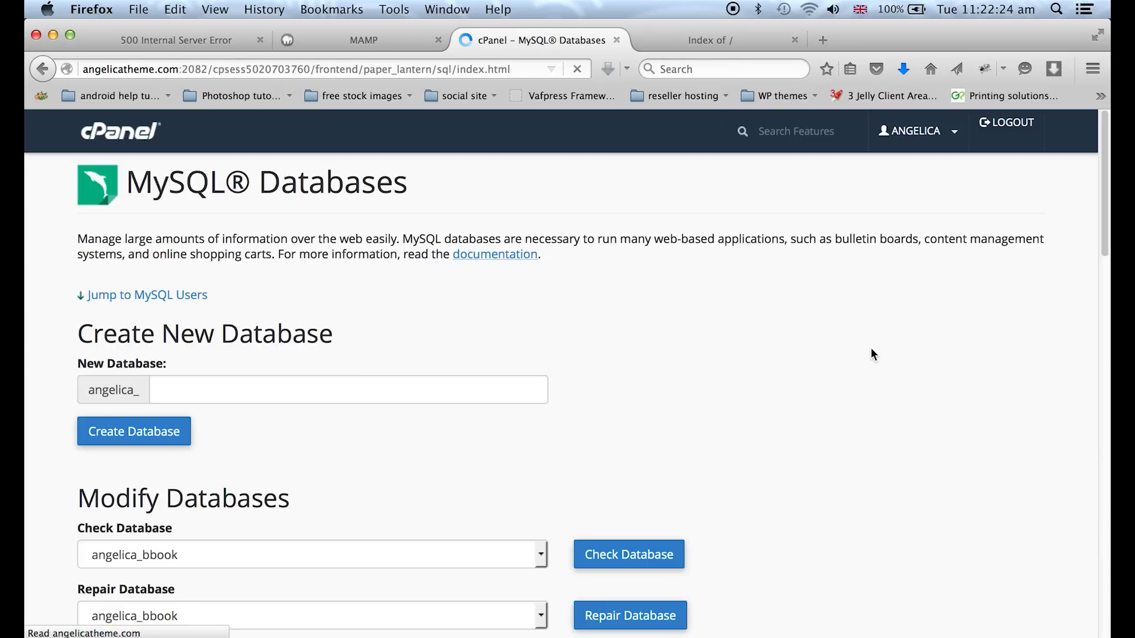
scroll(520, 413, "down", 14)
scroll(527, 460, "up", 7)
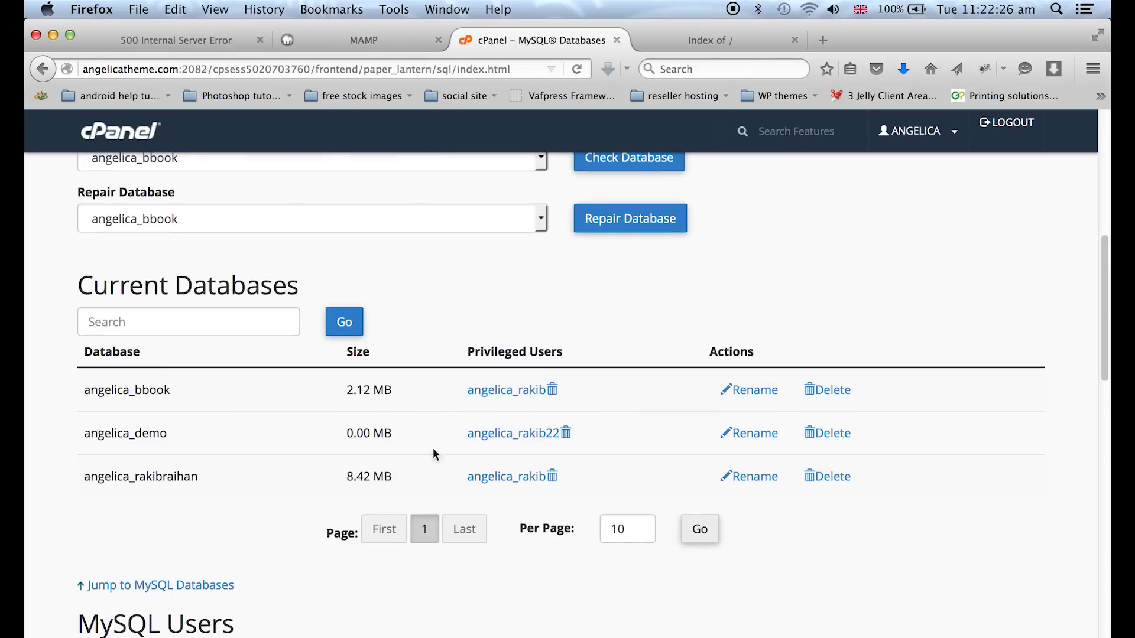
left_click_drag(169, 435, 57, 436)
key("super+c")
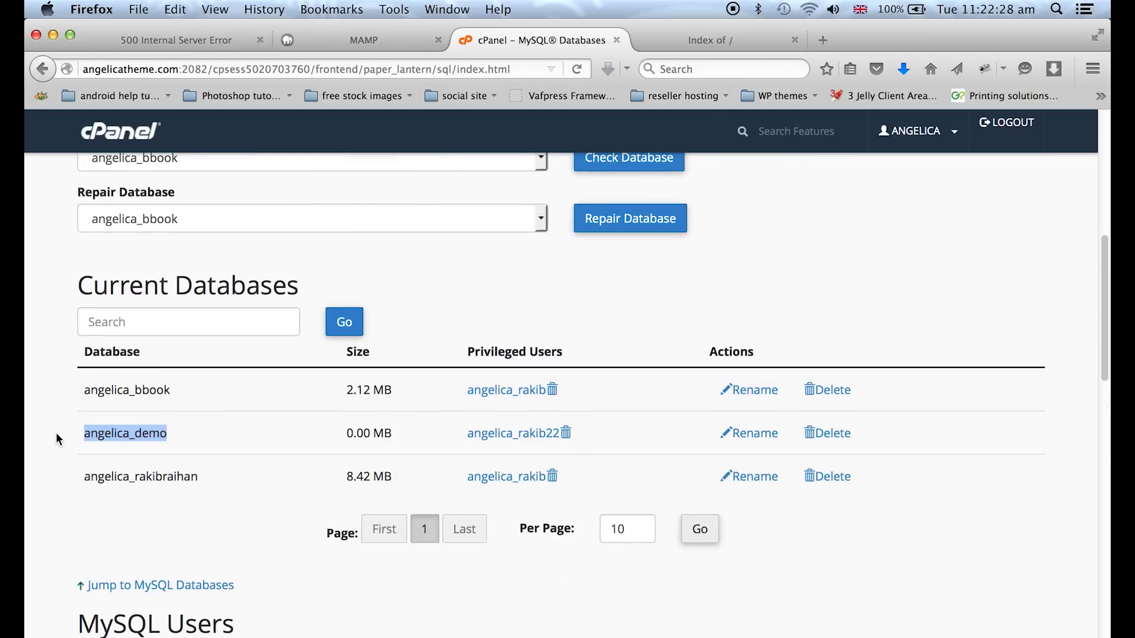
key("super+Tab")
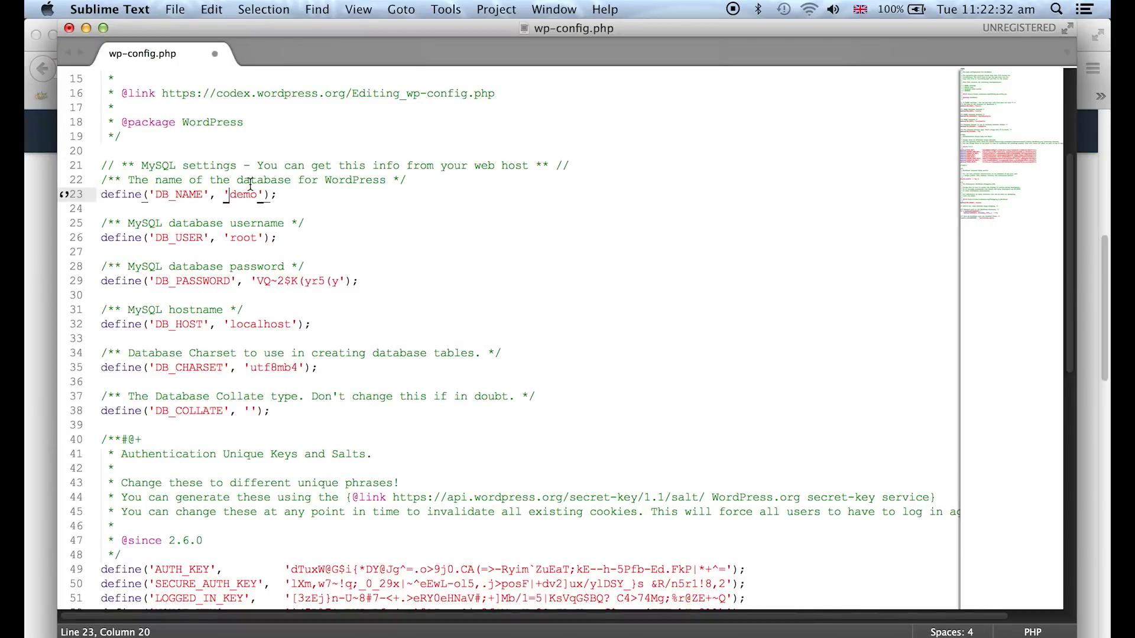
double_click(240, 196)
key("super+v")
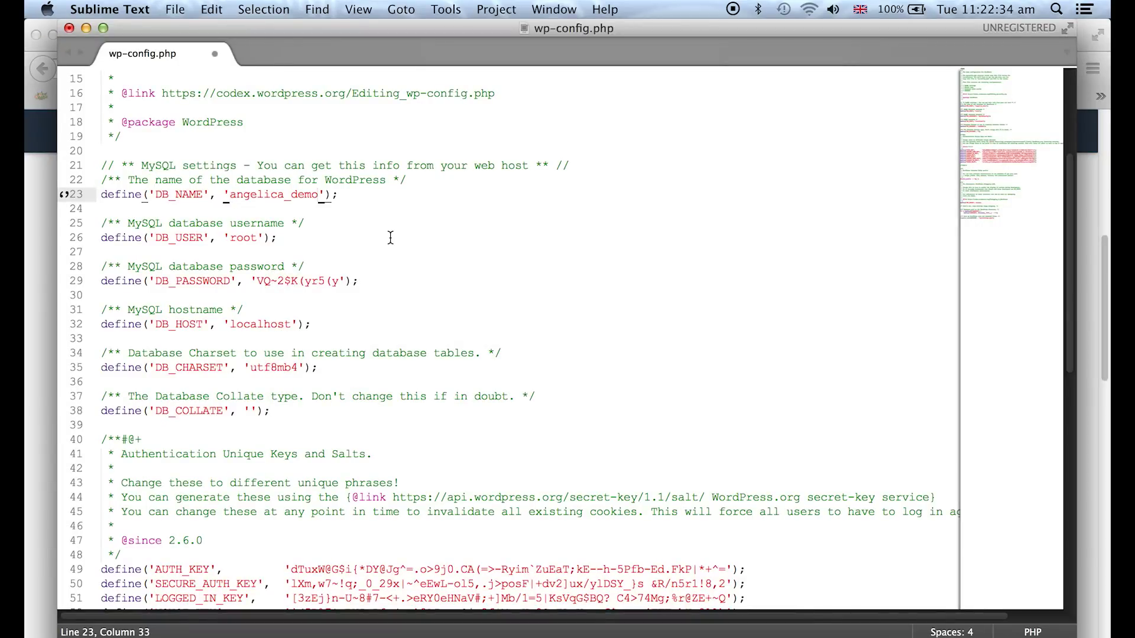
Copy the angelica_demo database's privileged user name in cPanel
key("super+Tab")
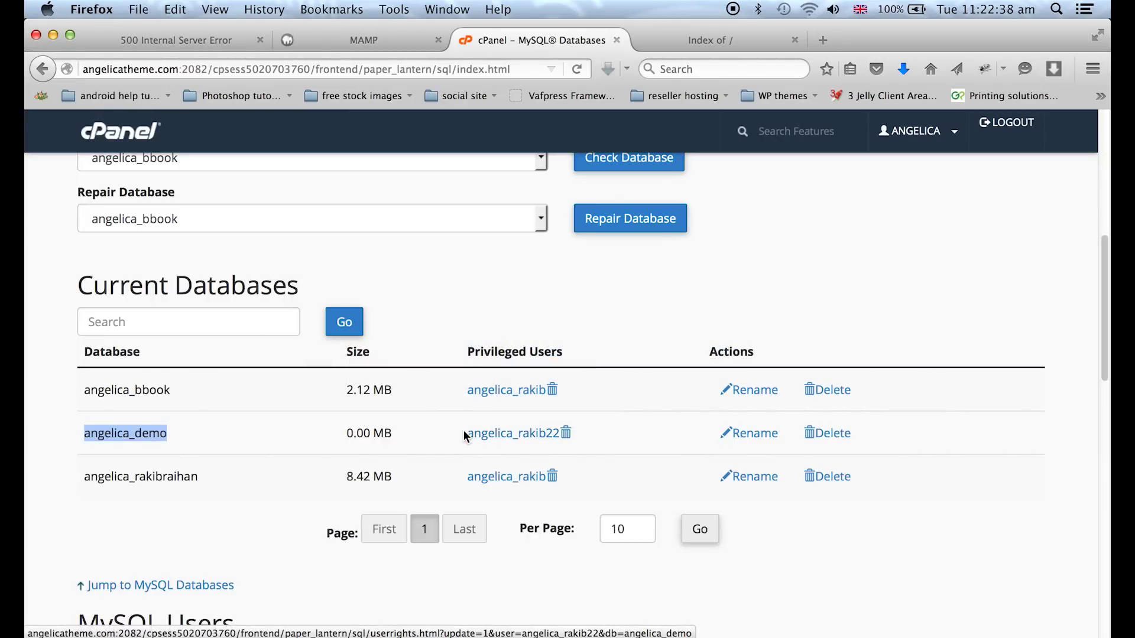
left_click(481, 438)
left_click_drag(468, 438, 563, 439)
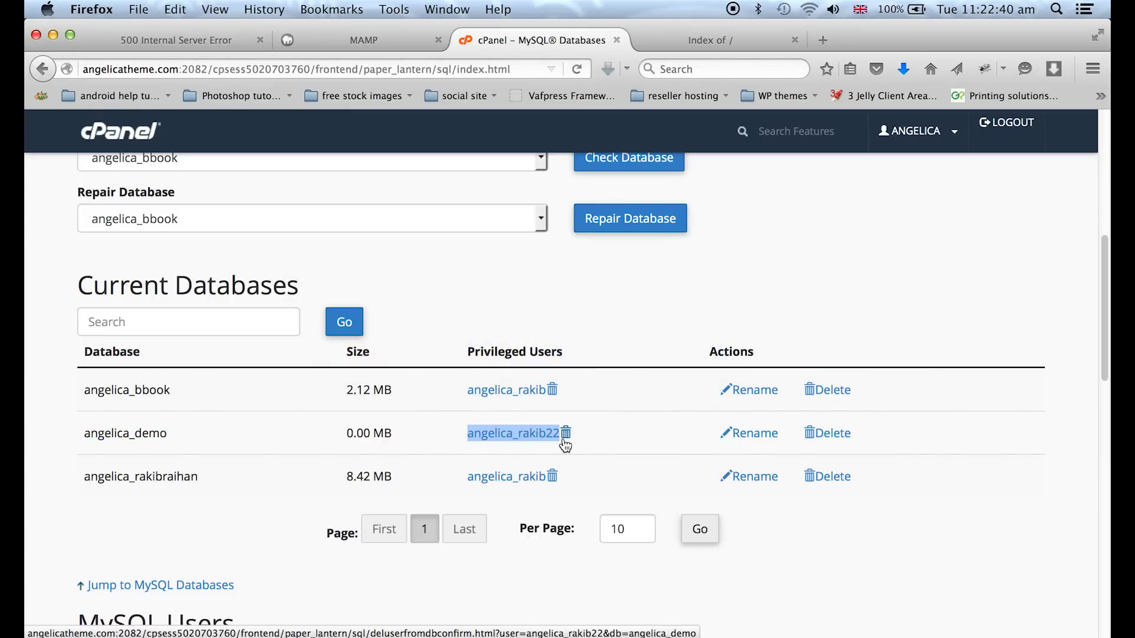
key("super+c")
Paste the live database user's name over 'root' in DB_USER
key("super+Tab")
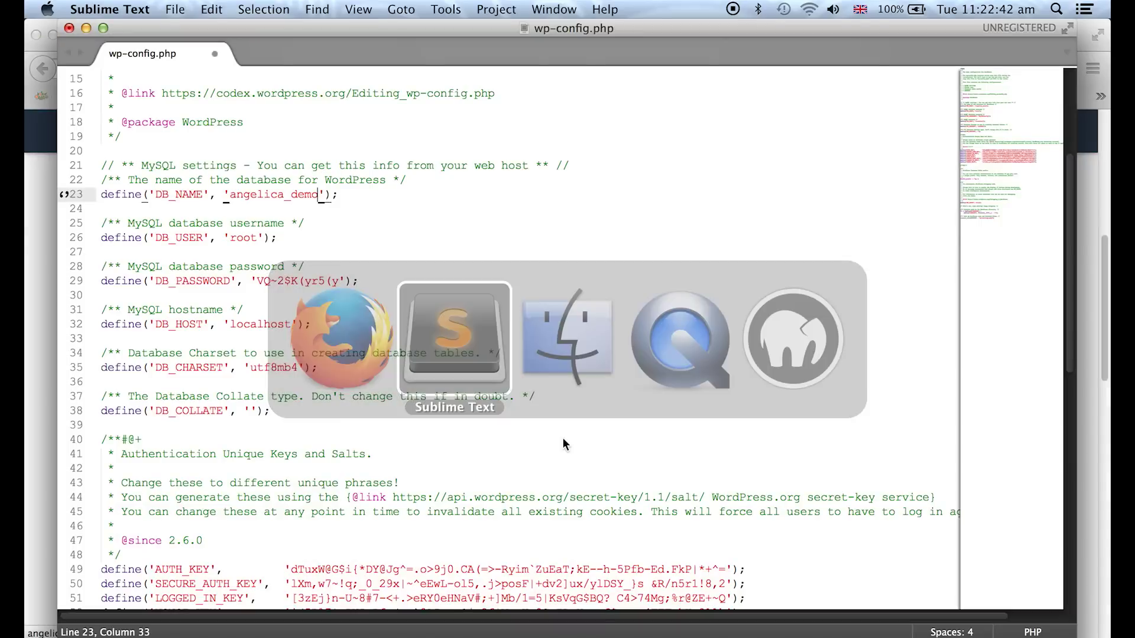
double_click(242, 239)
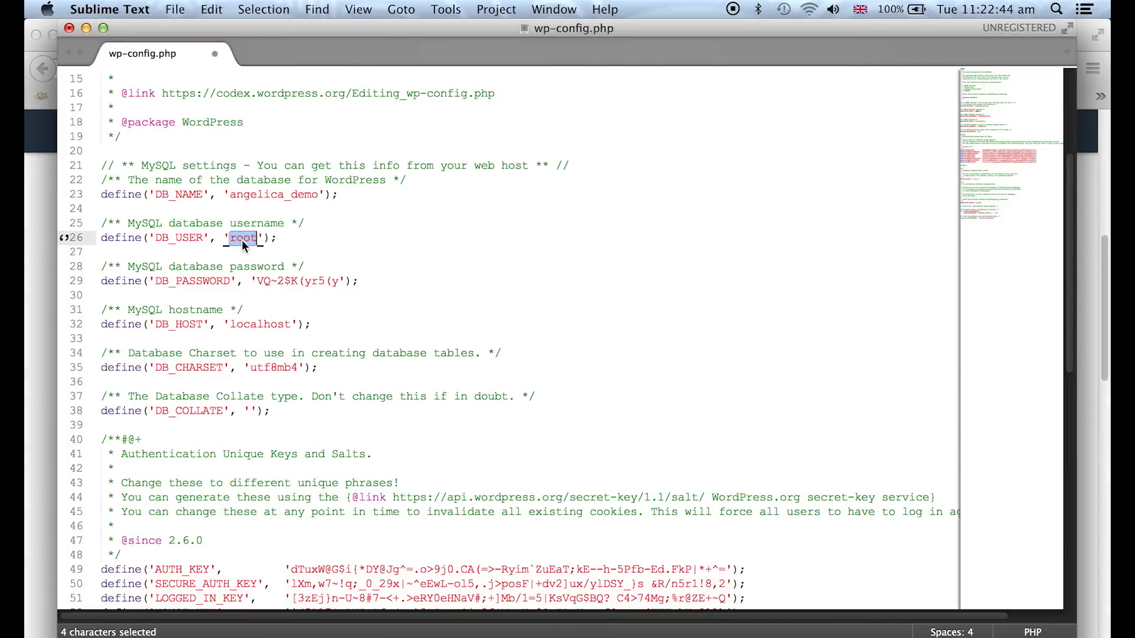
key("super+v")
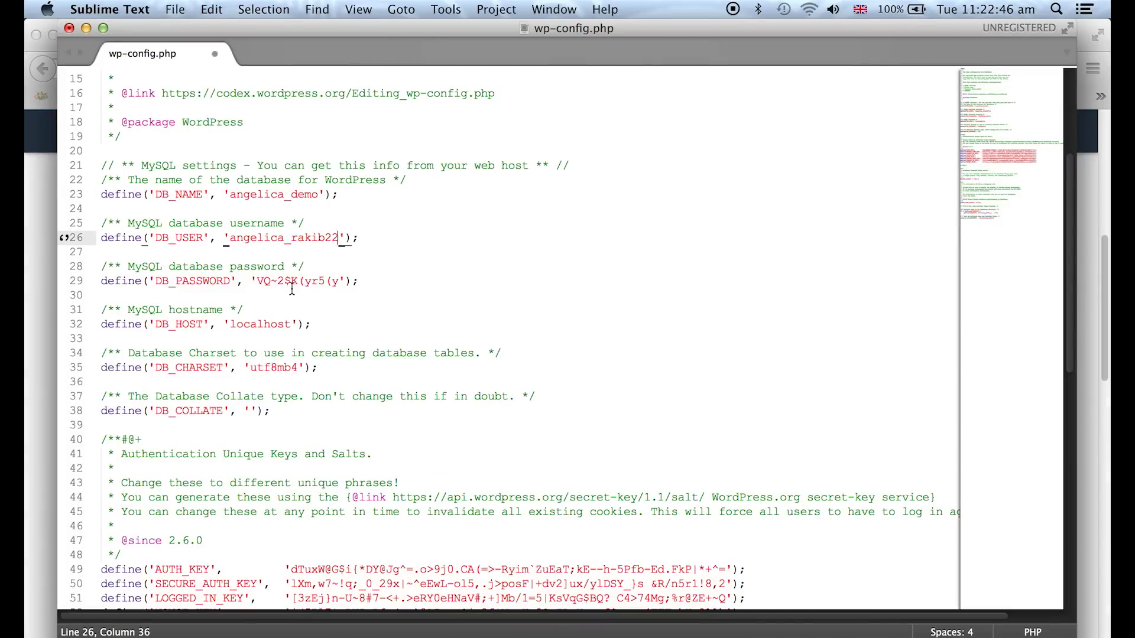
left_click(294, 296)
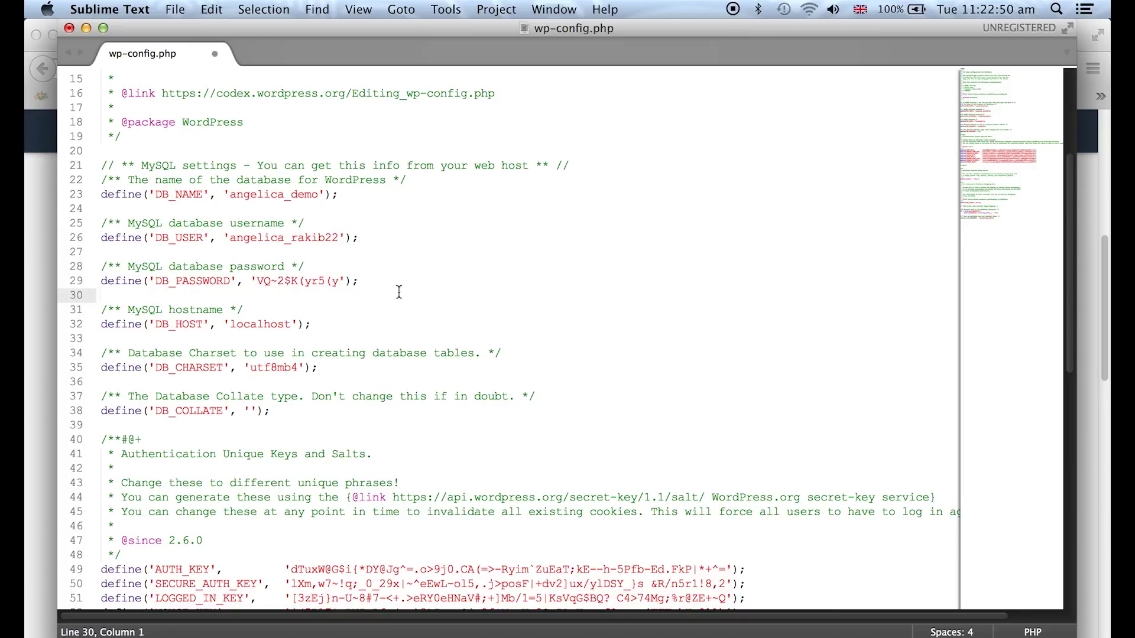
Save wp-config.php and close the Sublime Text window
left_click(466, 267)
scroll(402, 253, "down", 10)
scroll(408, 266, "up", 8)
scroll(410, 273, "up", 7)
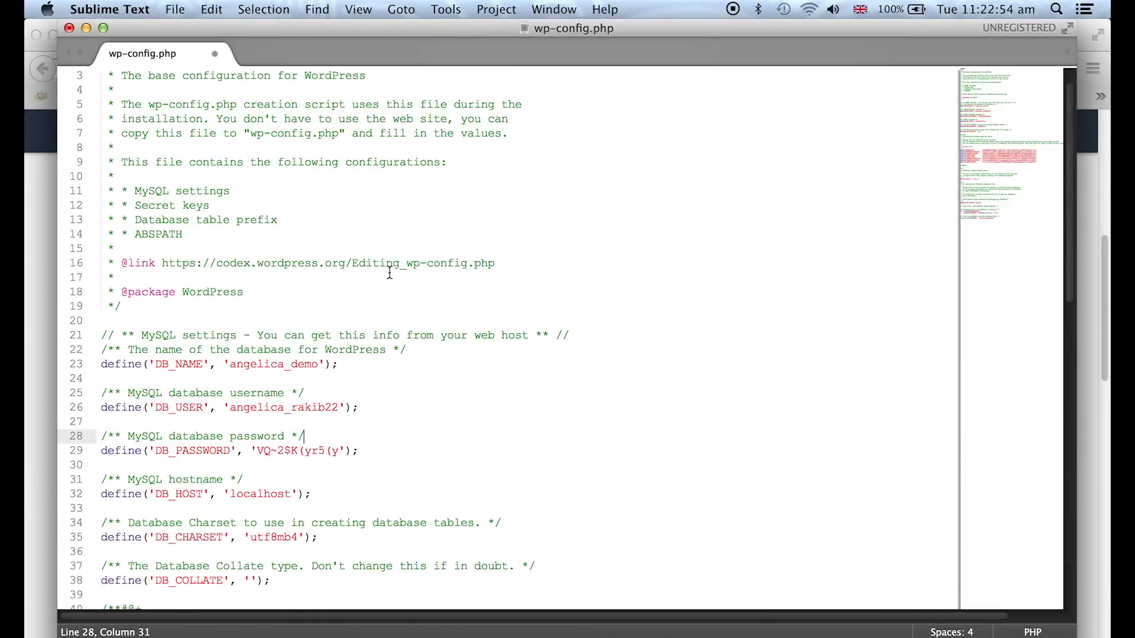
key("super+s")
scroll(388, 272, "up", 2)
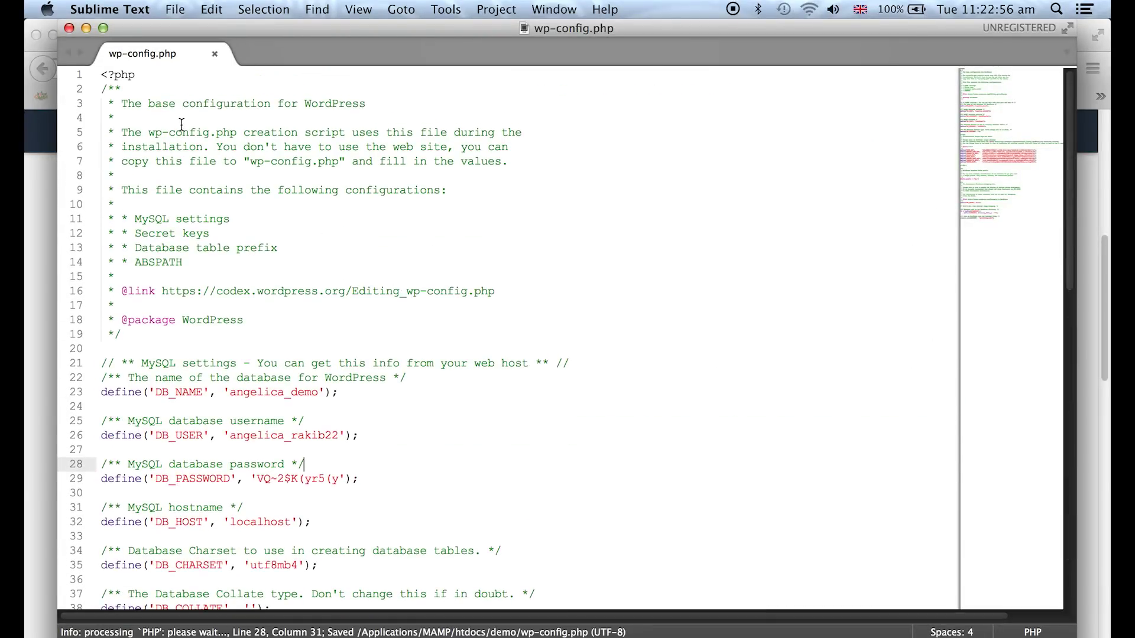
left_click(69, 28)
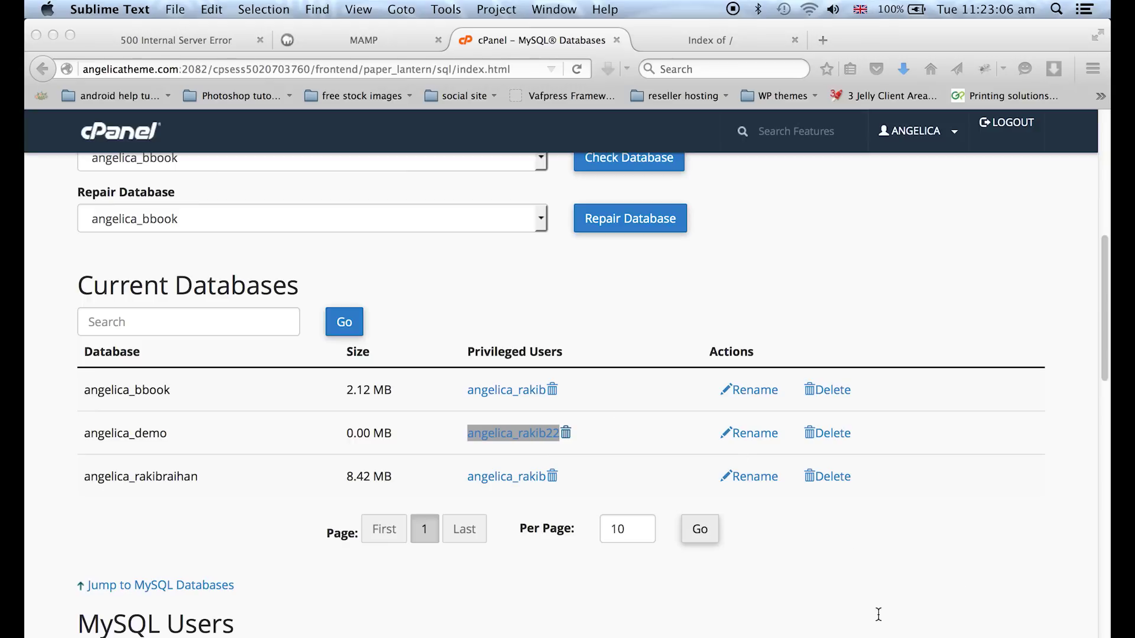
Reopen the local htdocs demo folder in Finder, then bring cPanel's database page to the front
left_click(810, 636)
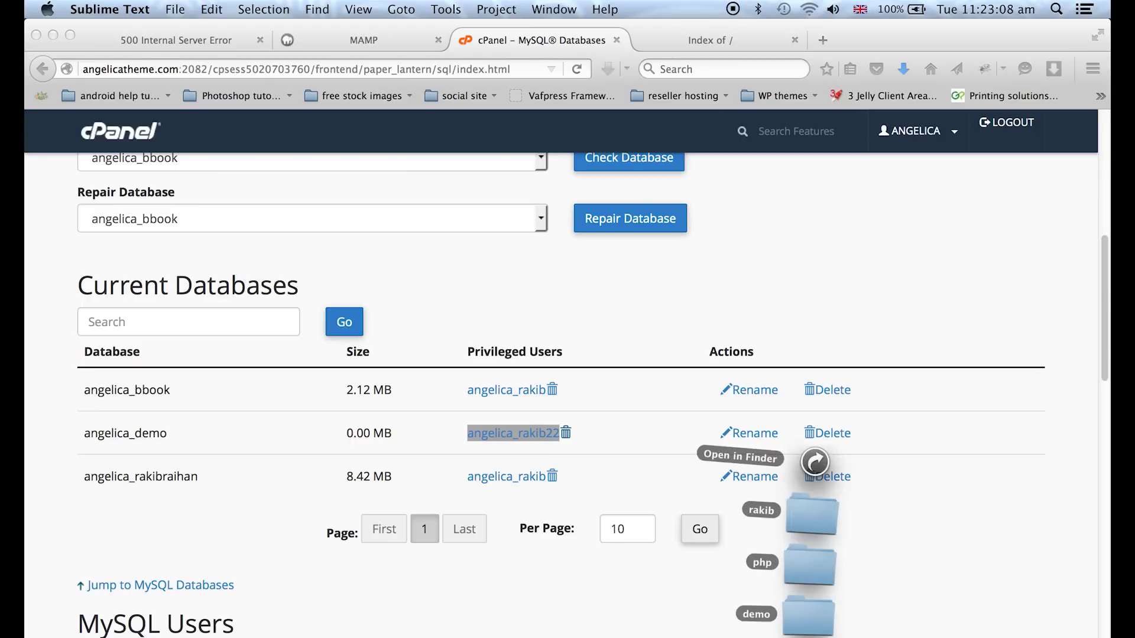
left_click(816, 451)
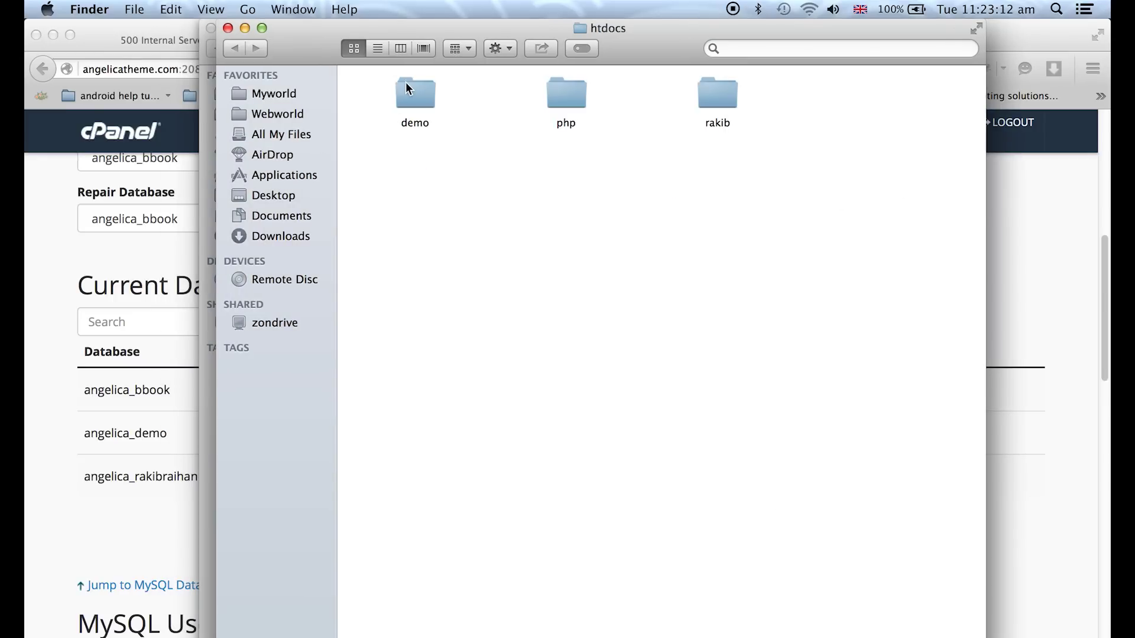
double_click(406, 87)
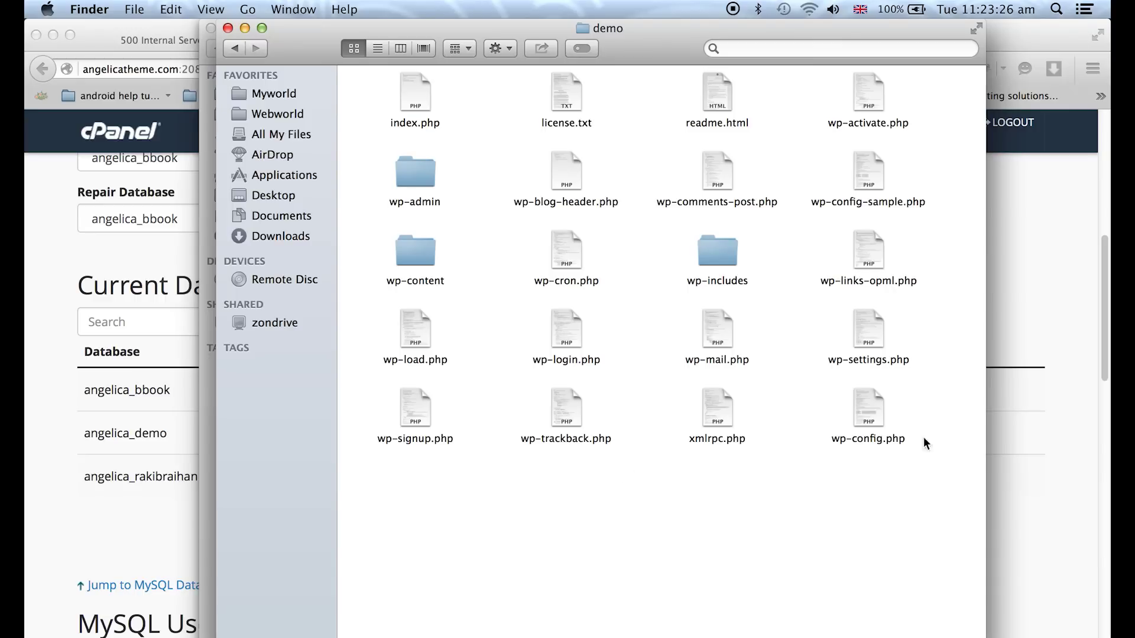
left_click(1043, 238)
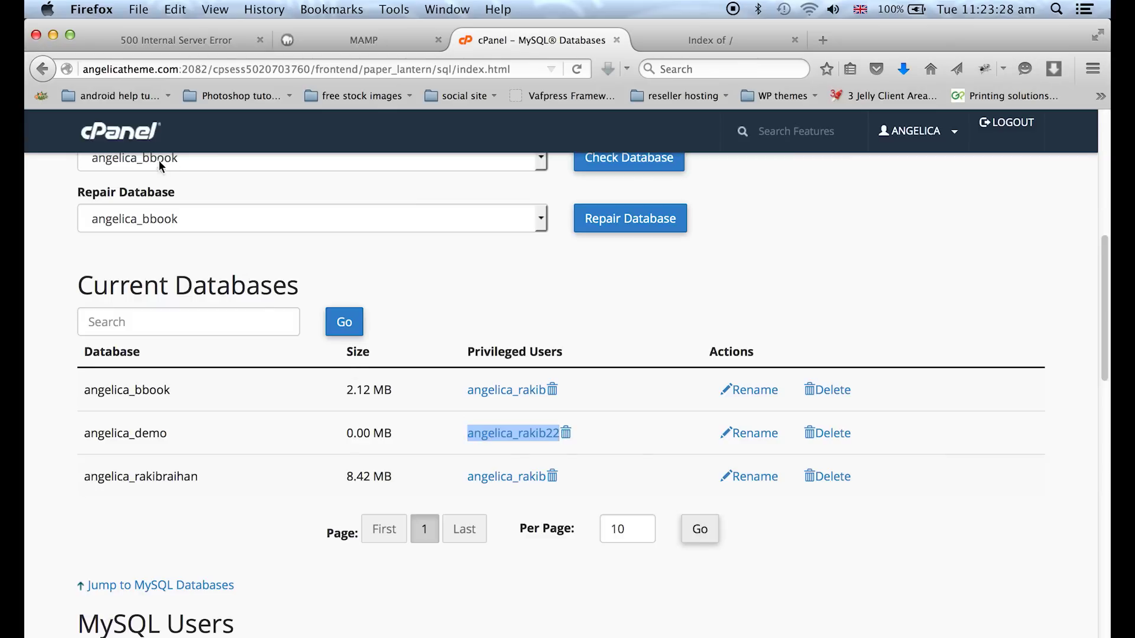
Open the public_html/demo folder in cPanel's File Manager from the home dashboard
left_click(118, 142)
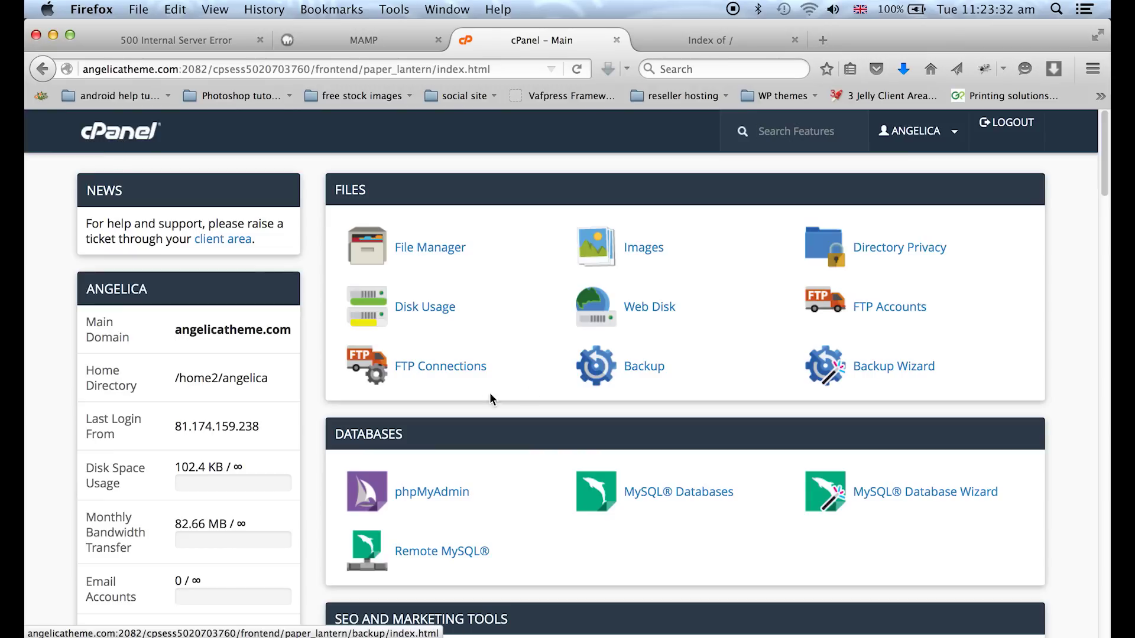
left_click(428, 248)
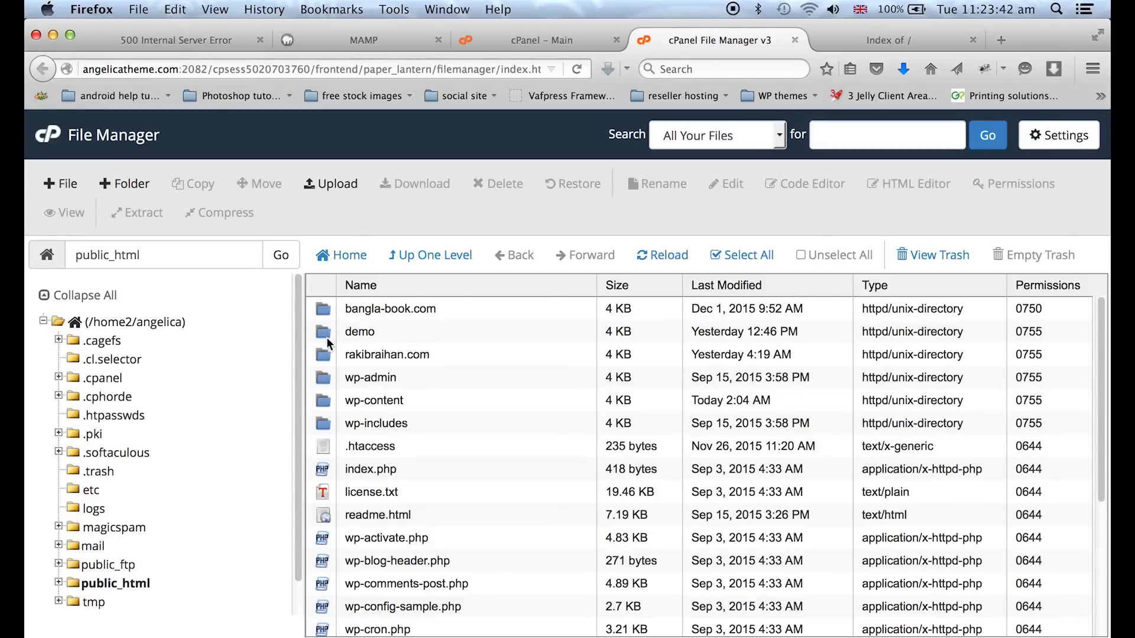
double_click(326, 337)
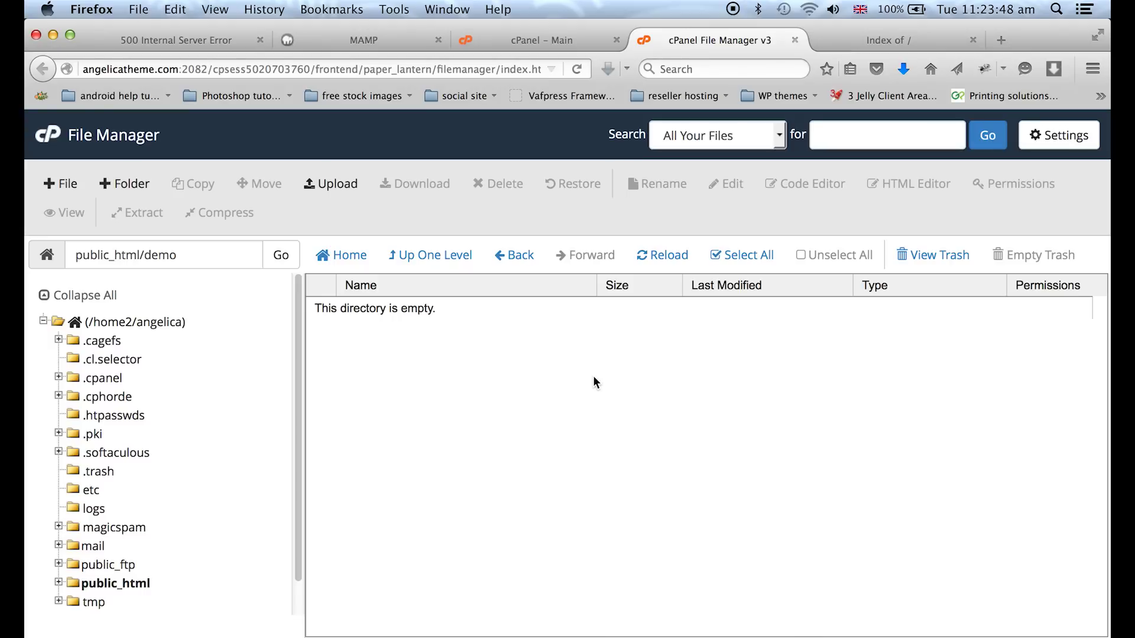
Open the File Upload page targeting /home2/angelica/public_html/demo
key("ctrl+Up")
left_click(739, 284)
left_click(336, 185)
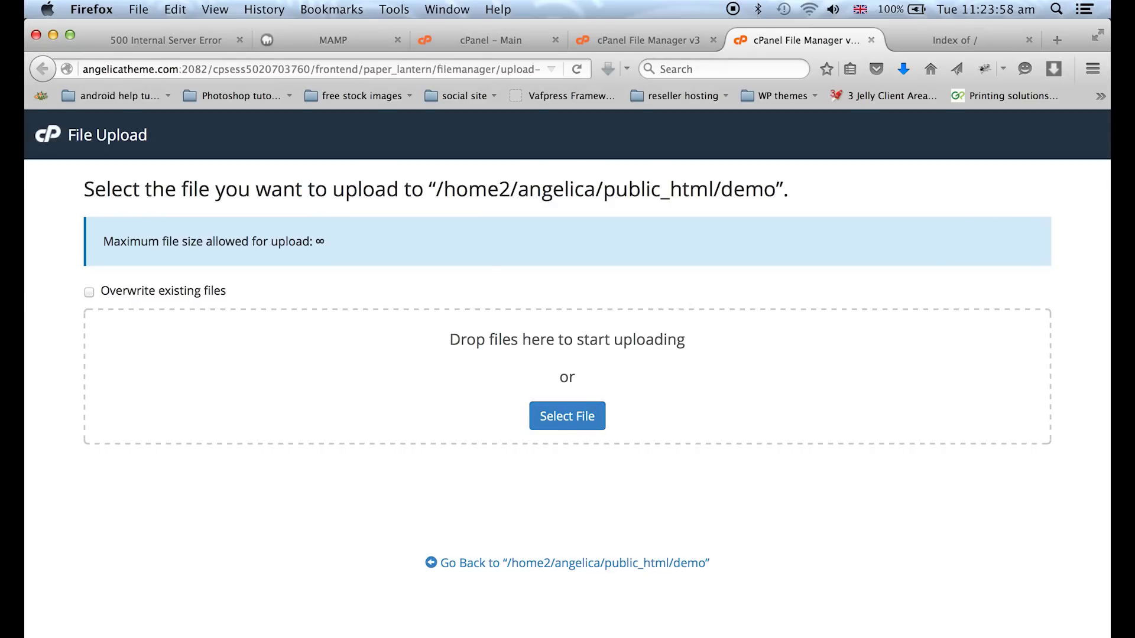
key("ctrl+Up")
left_click(573, 324)
key("super+Tab")
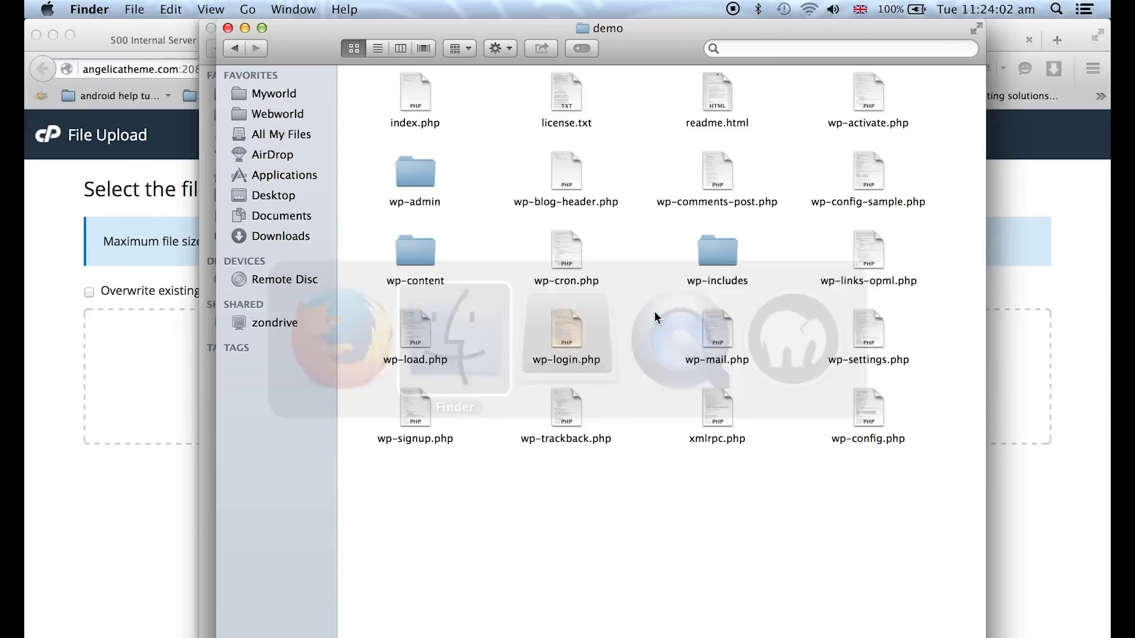
Compress all 20 items in the local demo folder into Archive.zip
left_click_drag(943, 471, 350, 65)
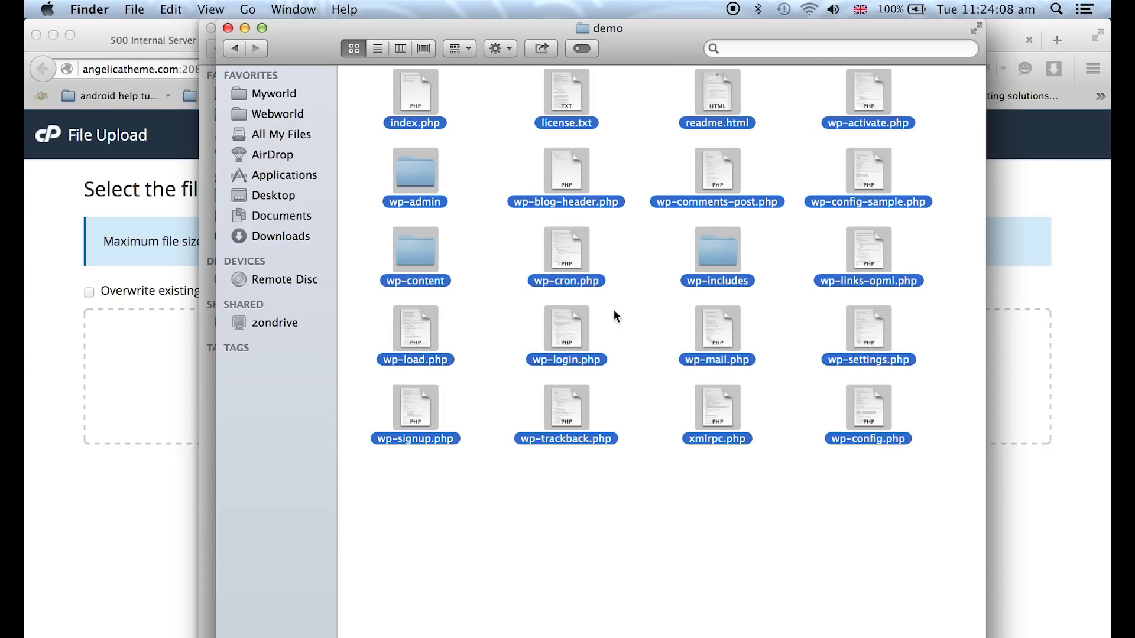
right_click(414, 170)
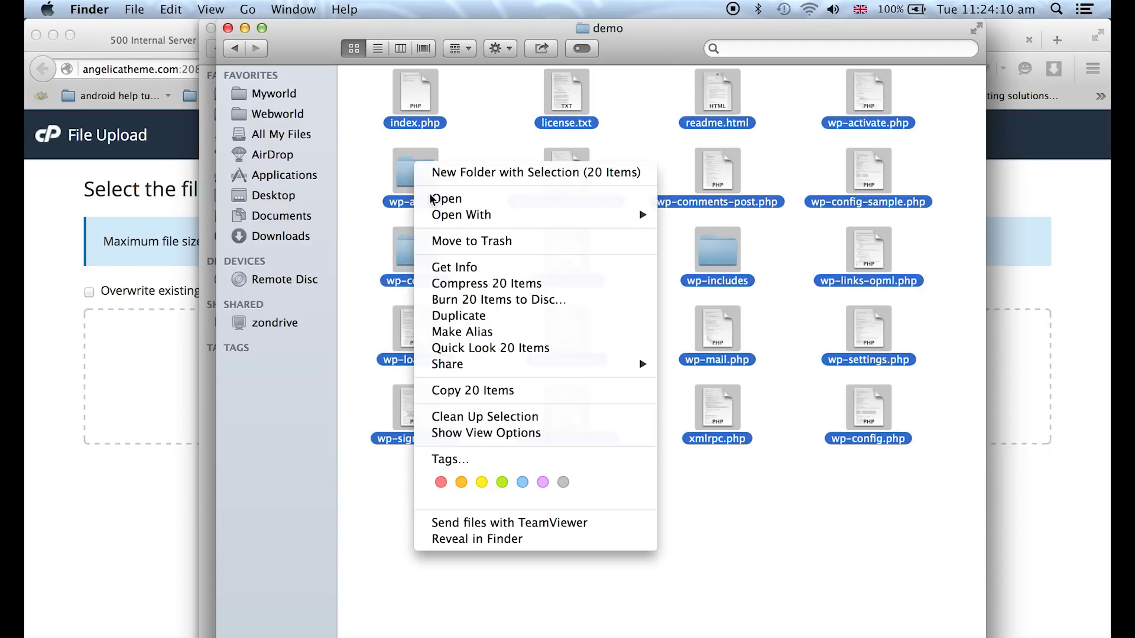
left_click(454, 279)
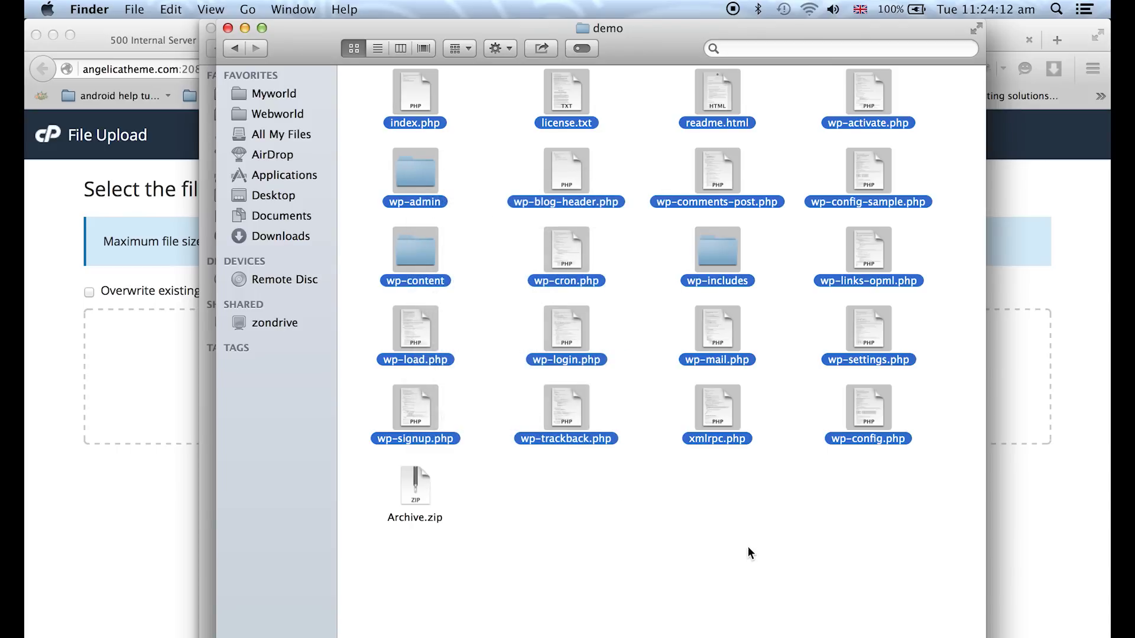
Start uploading Archive.zip to public_html/demo through cPanel's File Upload page
left_click(474, 523)
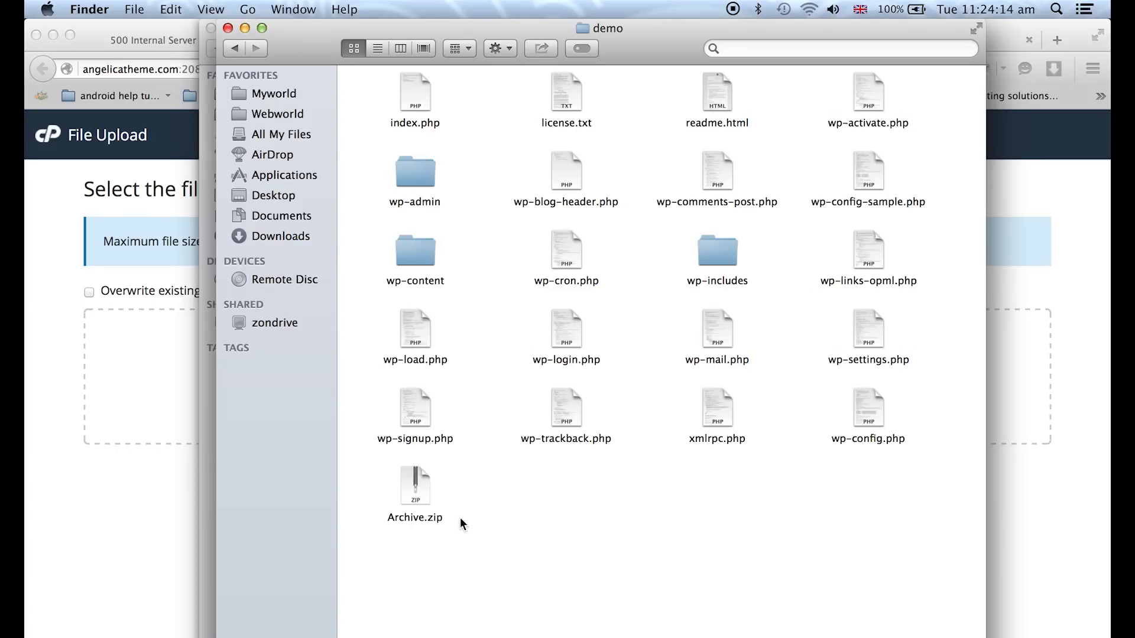
left_click(416, 491)
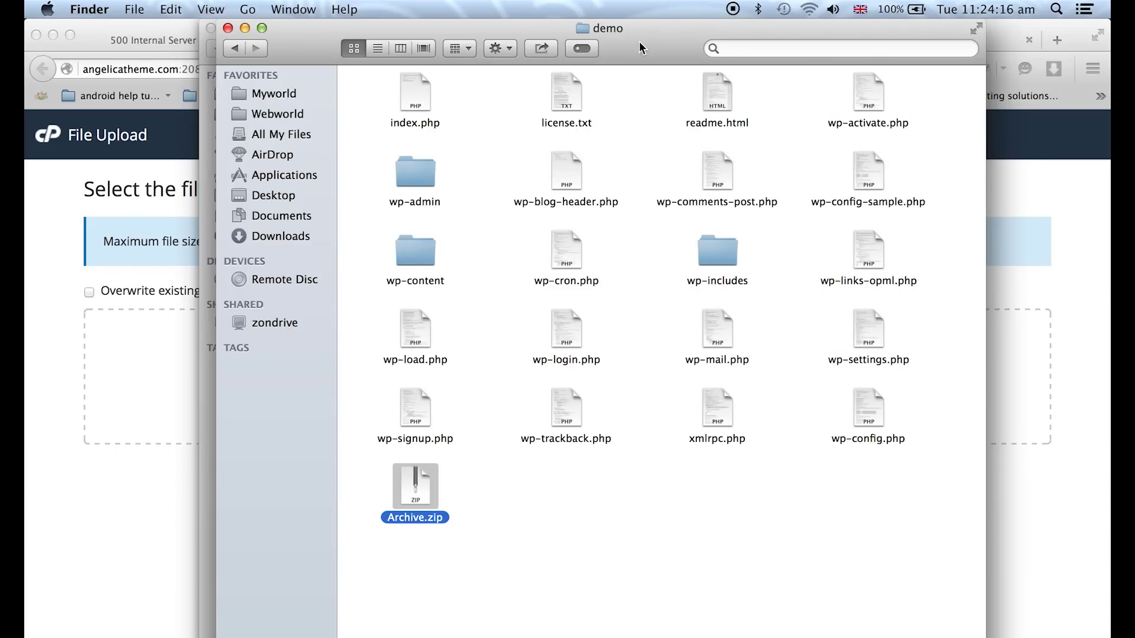
key("super+n")
left_click_drag(518, 523, 131, 348)
Drop Archive.zip into the upload zone, then return to cPanel's home while it transfers
left_click(58, 350)
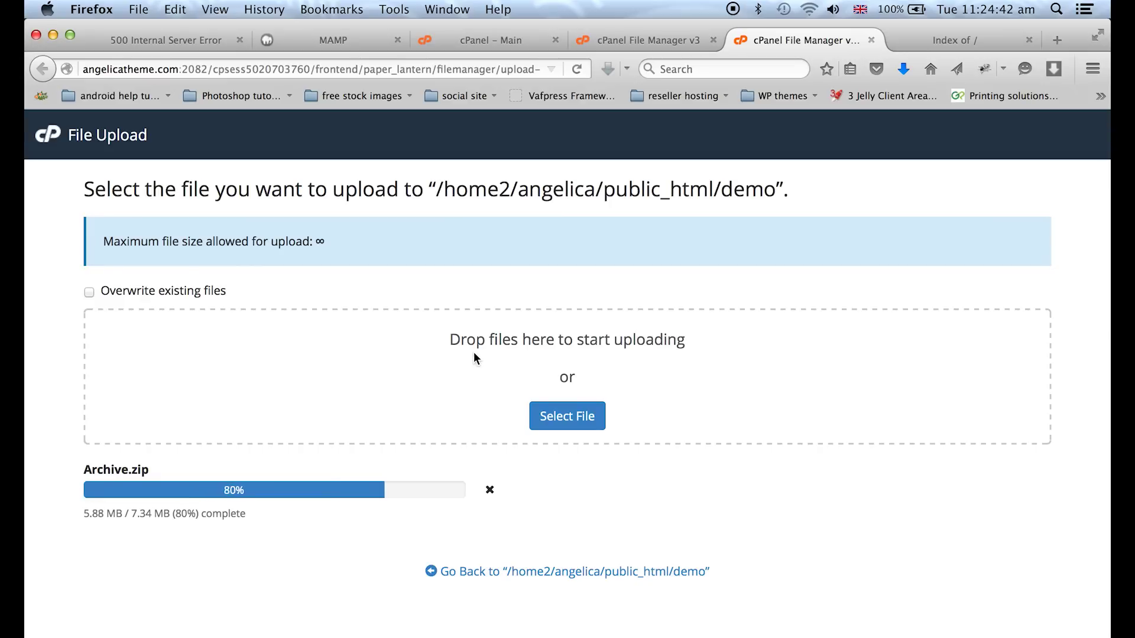
left_click(633, 40)
left_click(469, 39)
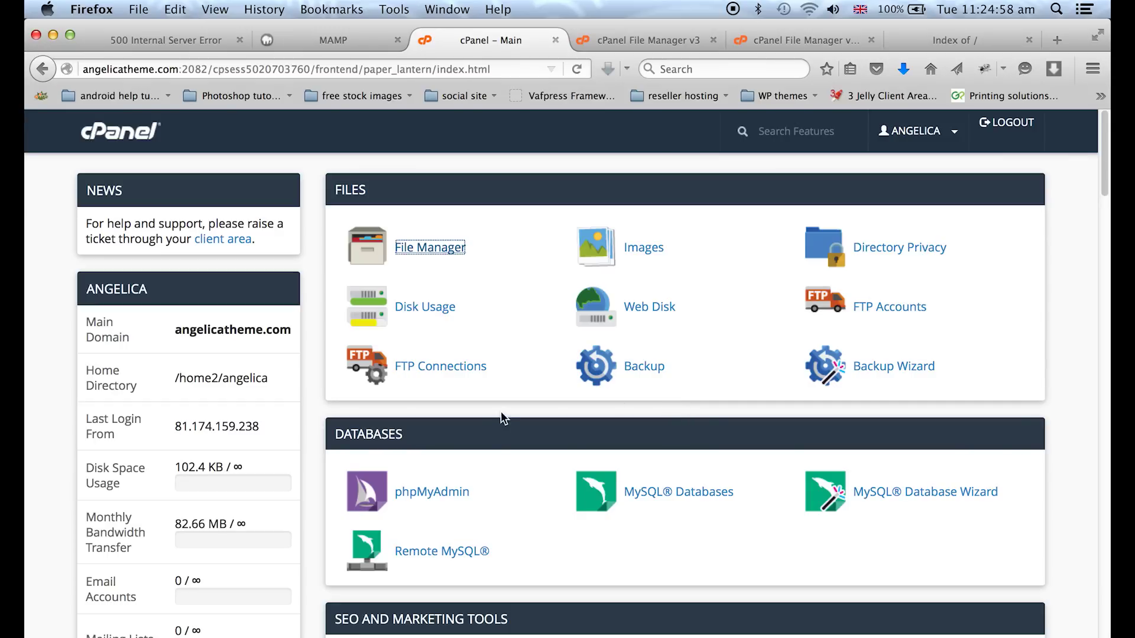
Open phpMyAdmin's Import page for the angelica_demo database
left_click(450, 494)
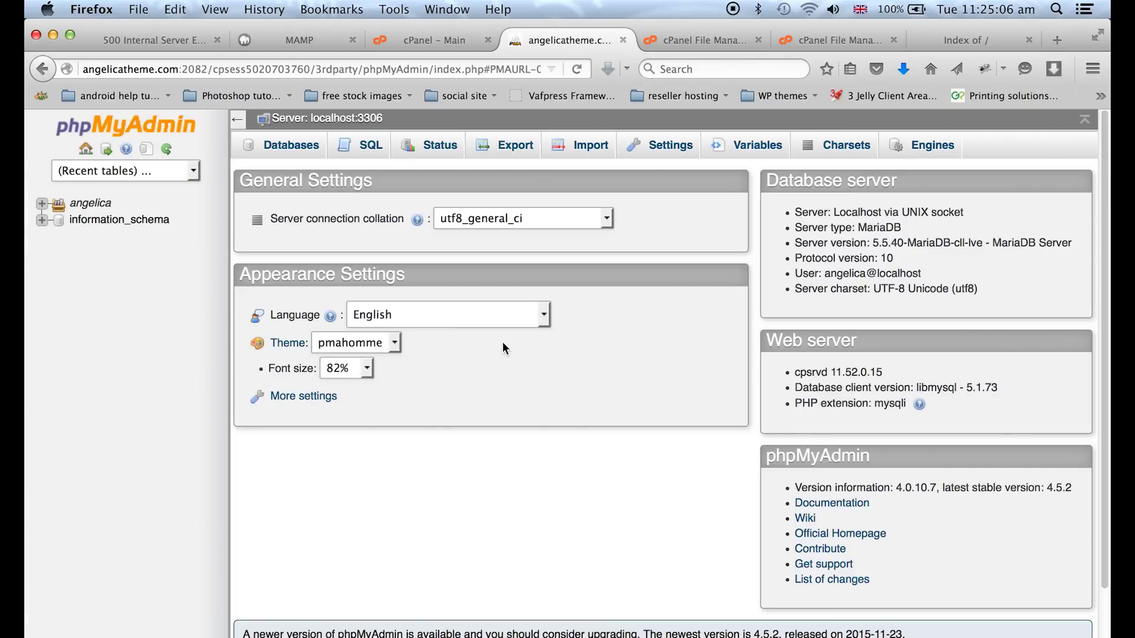
left_click(42, 204)
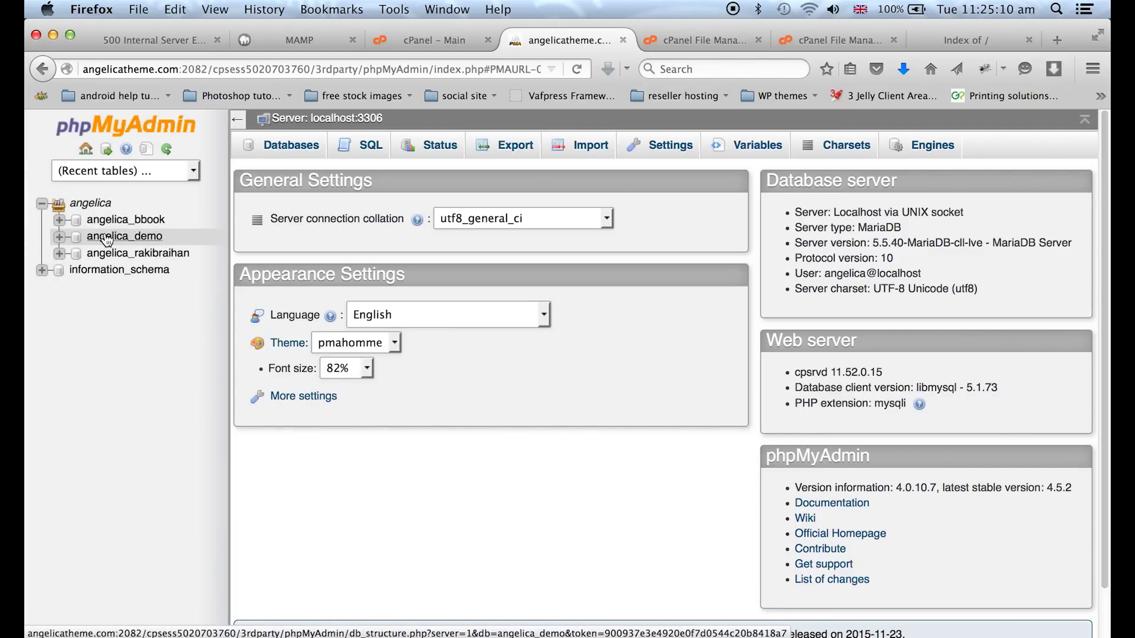
left_click(107, 237)
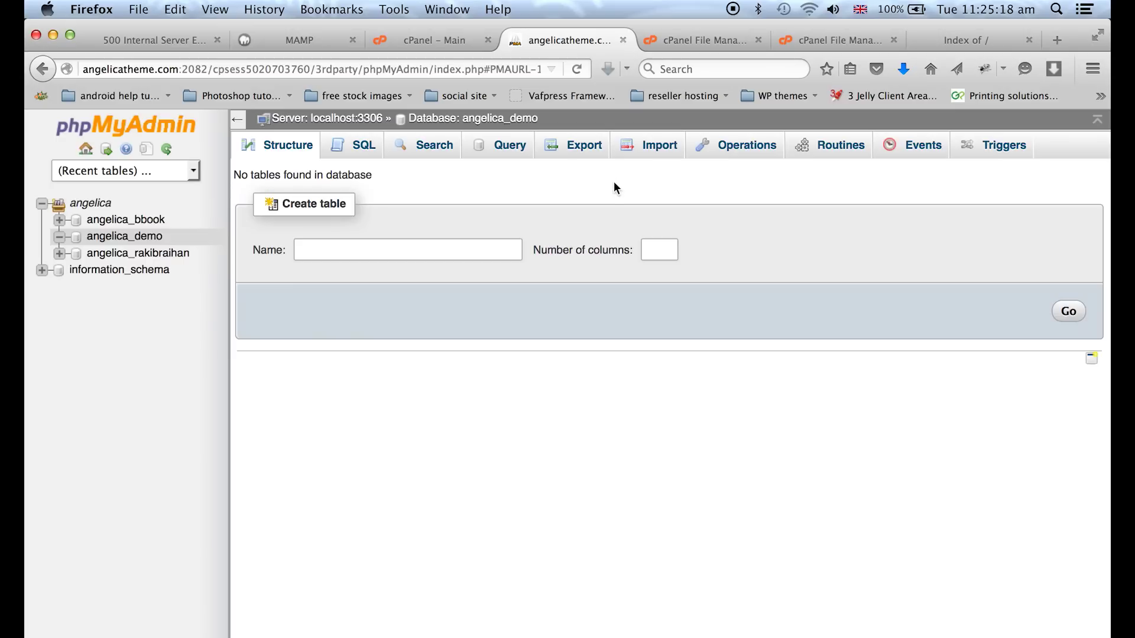
left_click(642, 156)
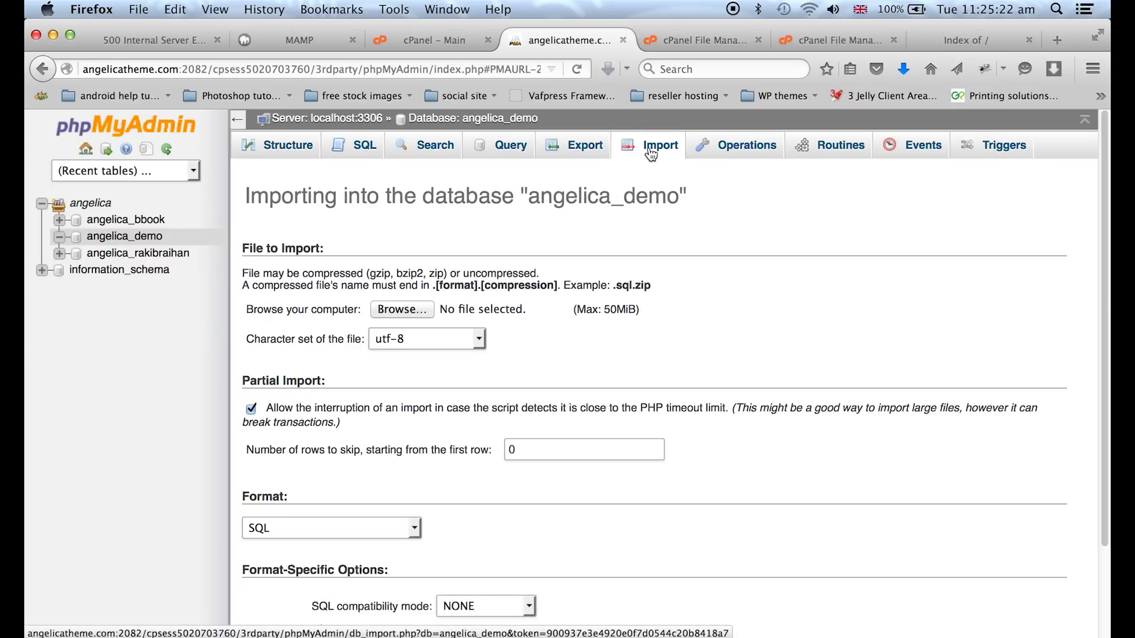
Import test.sql into angelica_demo, then go back to the File Manager tab
left_click(408, 310)
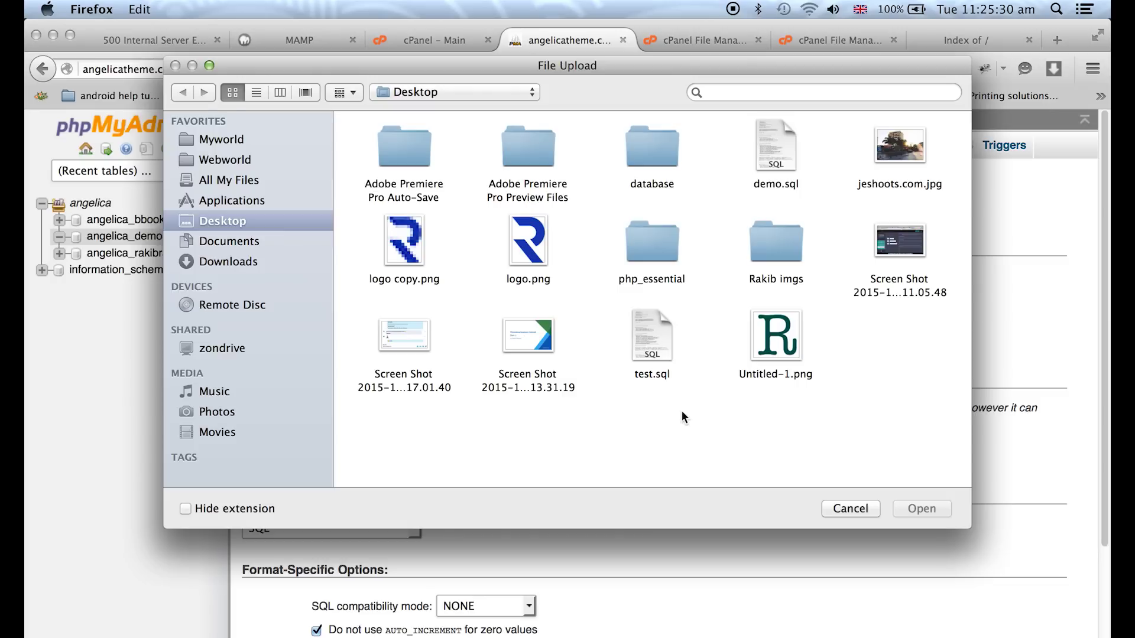
left_click(654, 338)
left_click(922, 509)
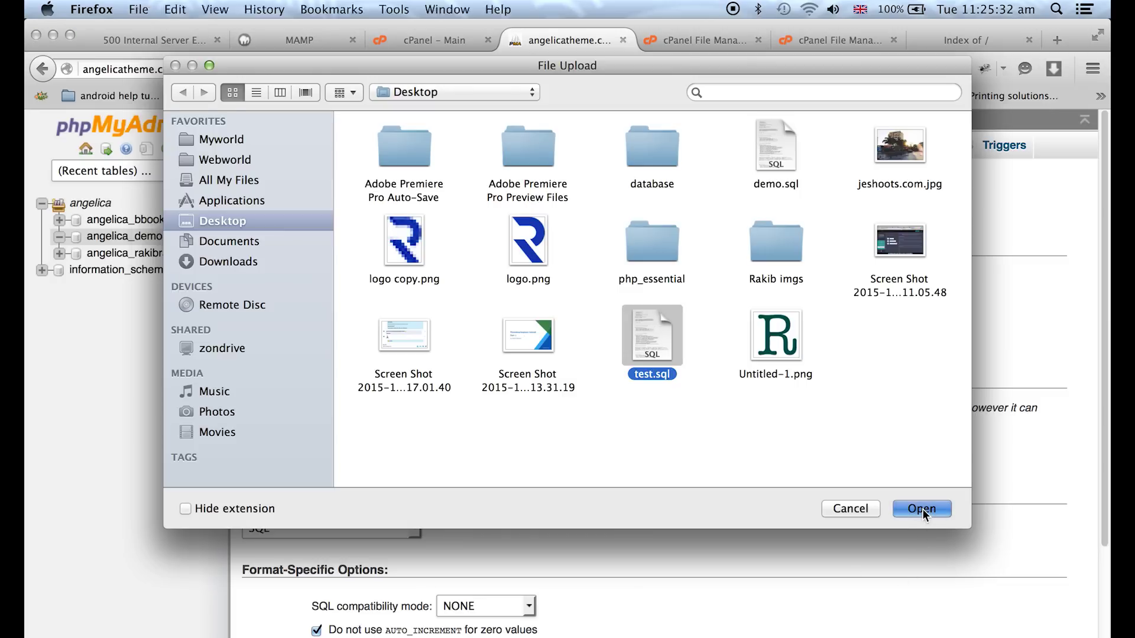
scroll(568, 354, "down", 4)
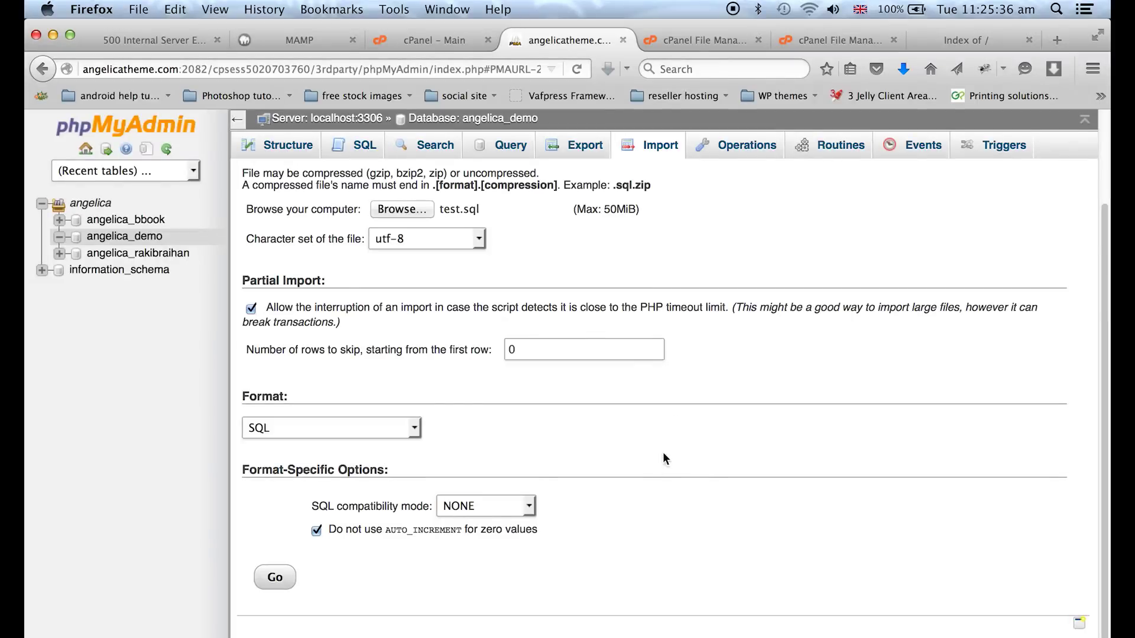
left_click(275, 578)
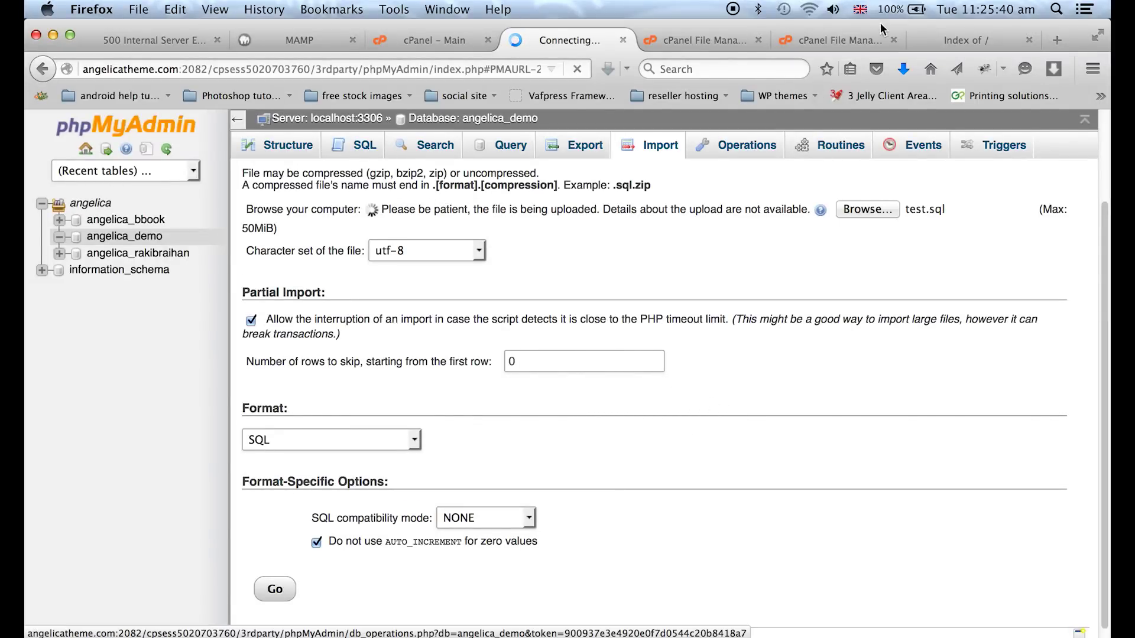
left_click(700, 38)
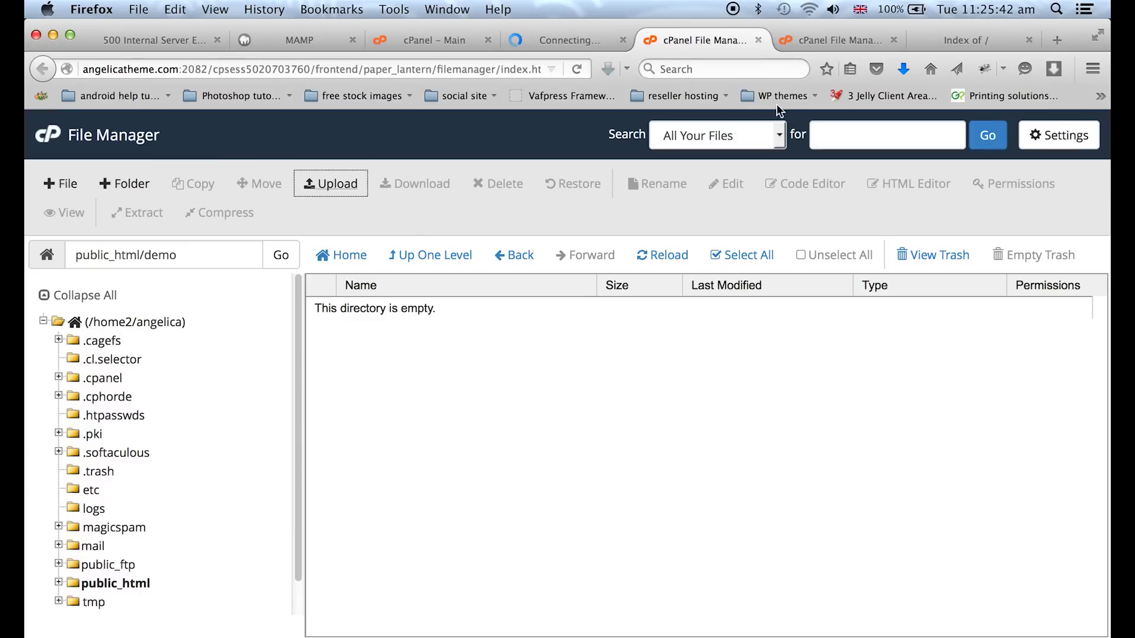
Confirm the upload hit 100%, close its tab, and view Archive.zip (7.34 MB) in File Manager
left_click(811, 41)
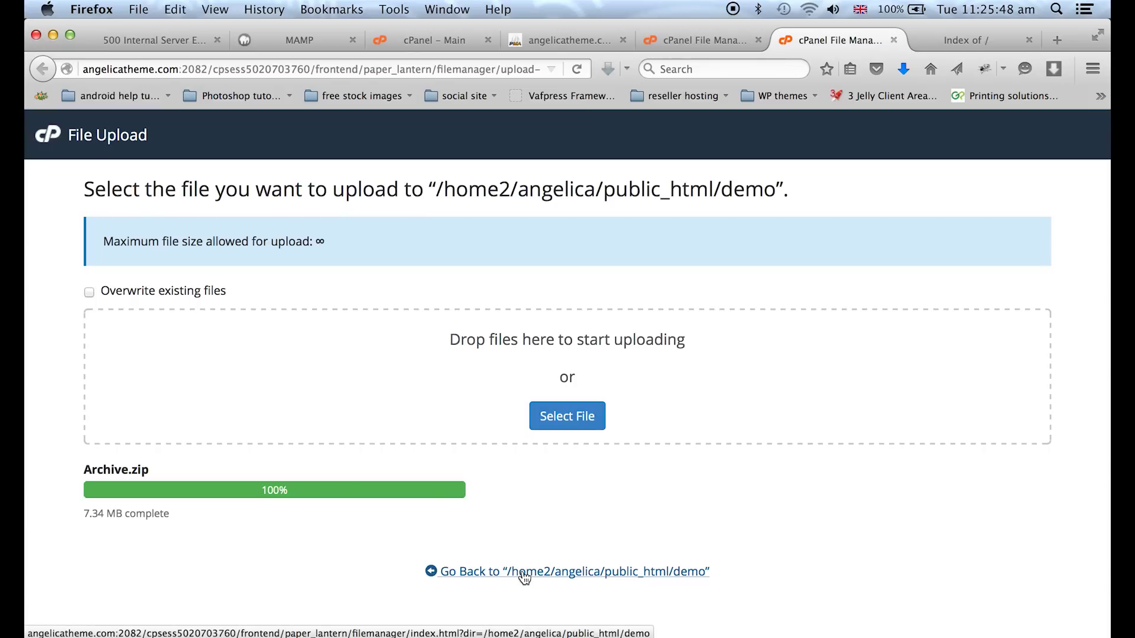
key("super+w")
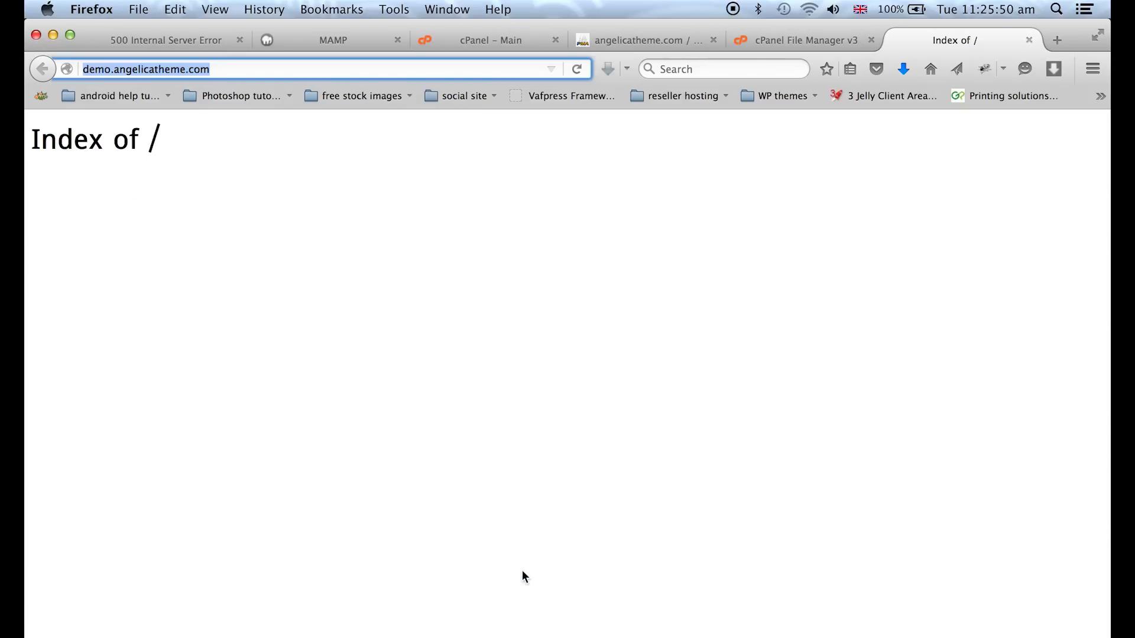
left_click(747, 47)
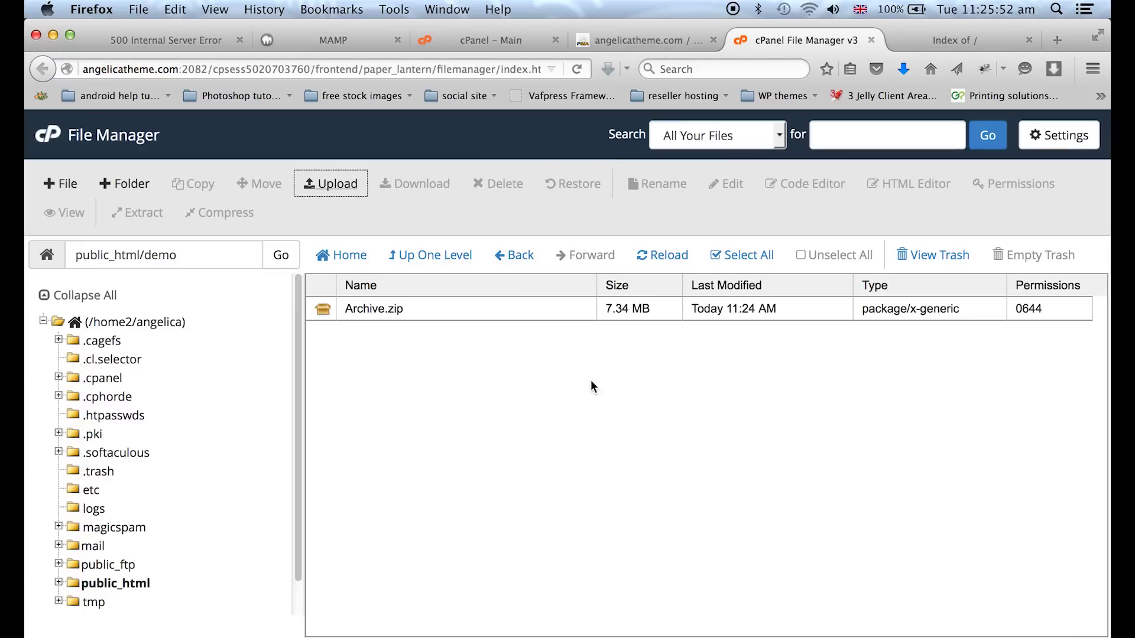
left_click(539, 382)
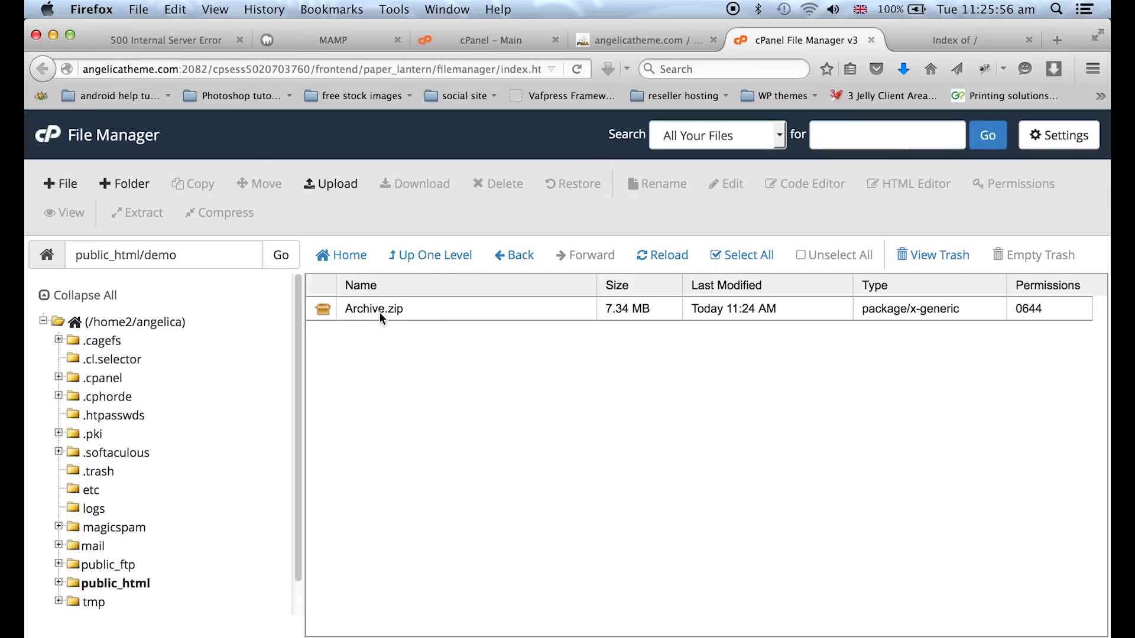
Extract Archive.zip into public_html/demo and refresh the listing to show the extracted files
right_click(413, 306)
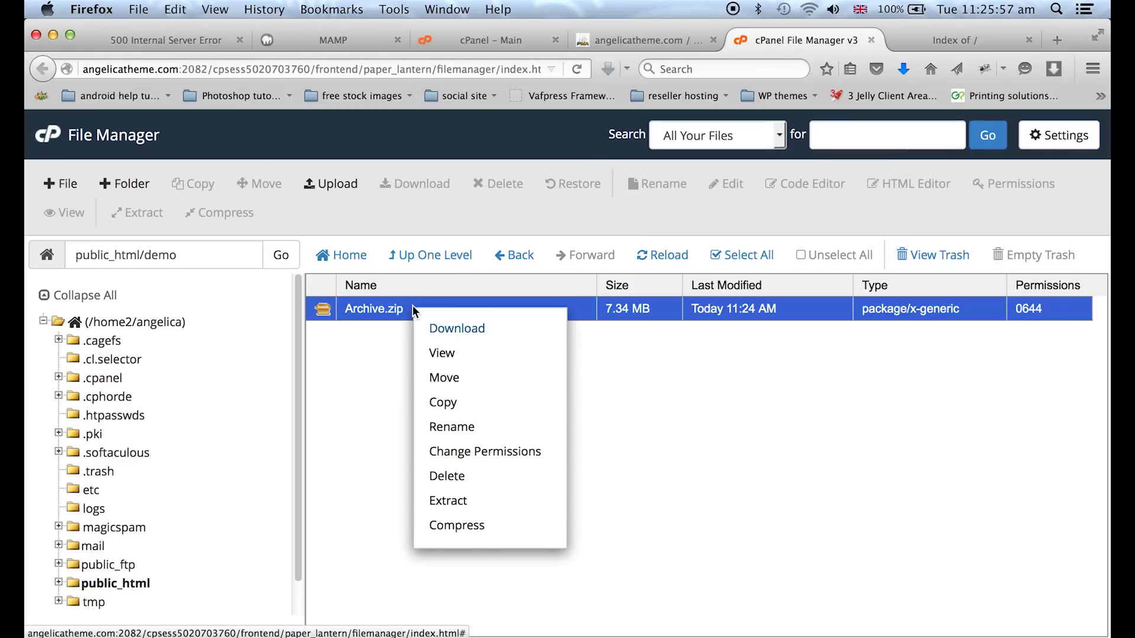
left_click(463, 507)
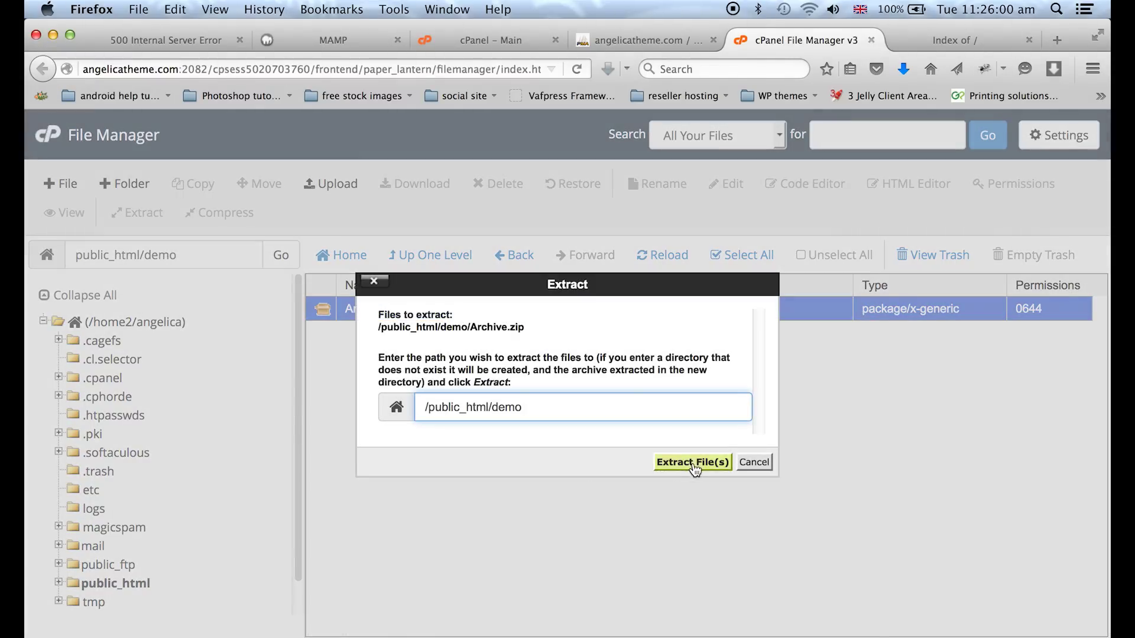
left_click(693, 463)
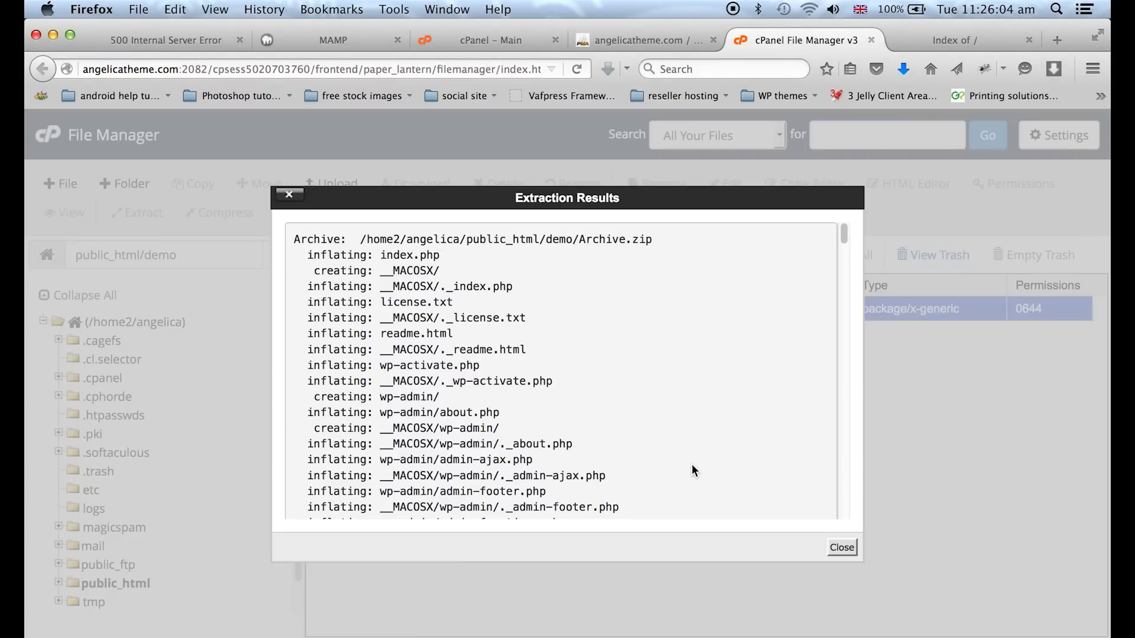
left_click(842, 548)
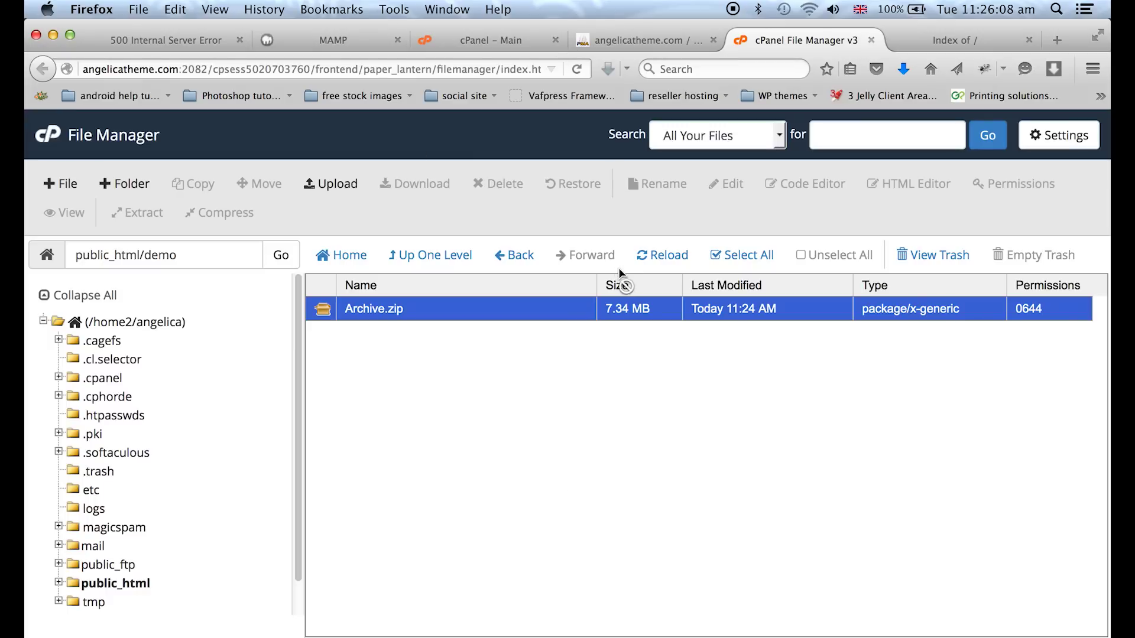
left_click(660, 257)
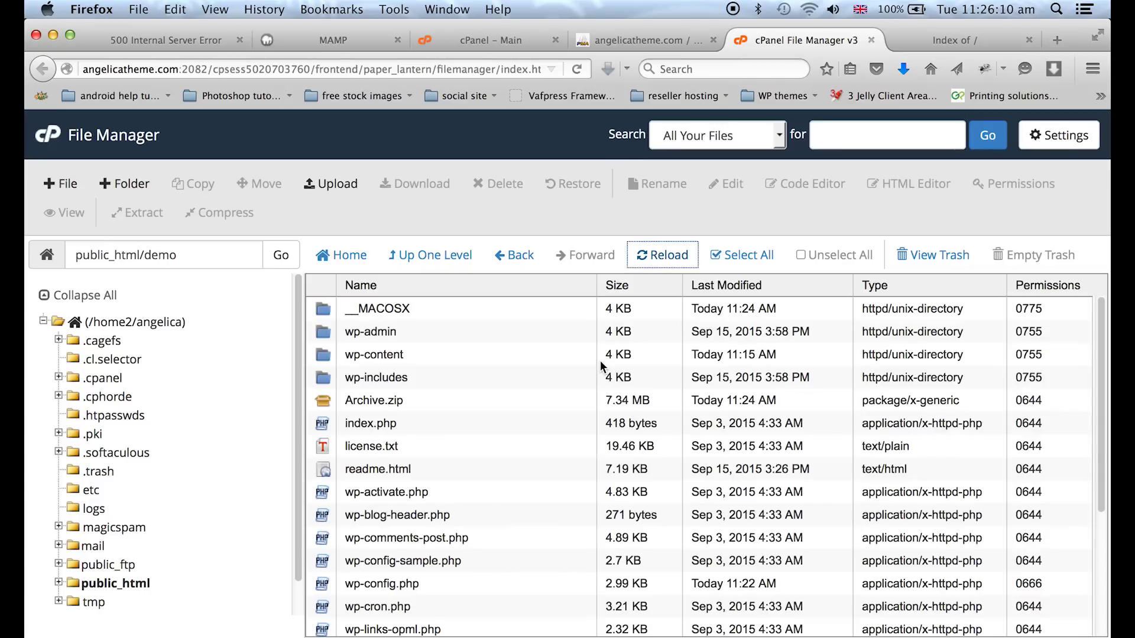
Move Archive.zip and the __MACOSX folder to the trash, then return to phpMyAdmin
left_click(348, 401)
right_click(349, 401)
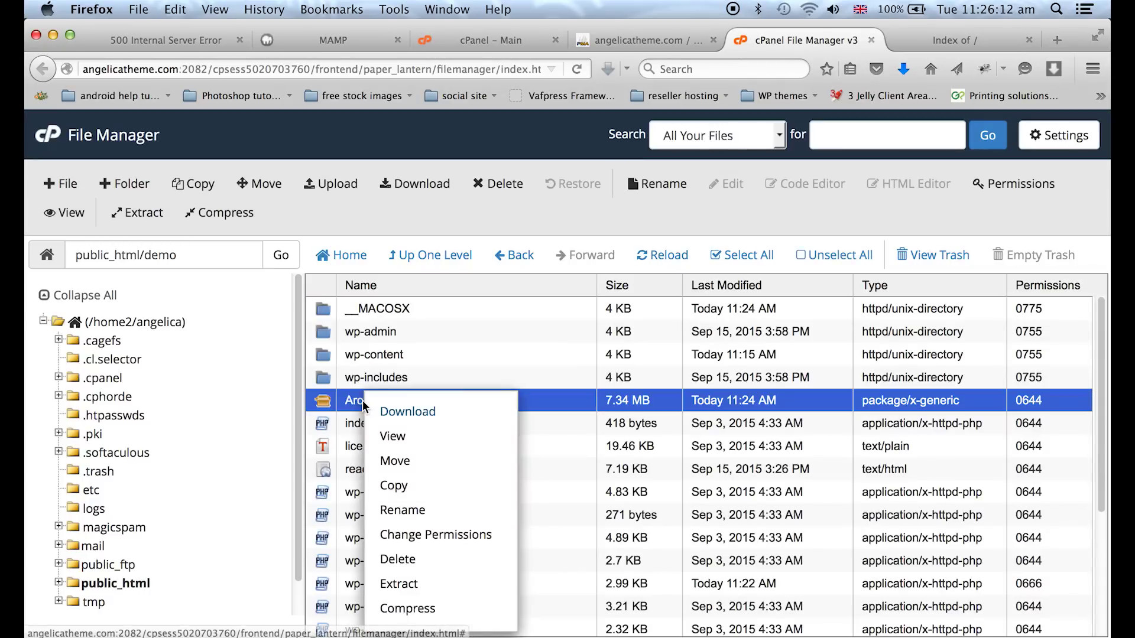
left_click(407, 558)
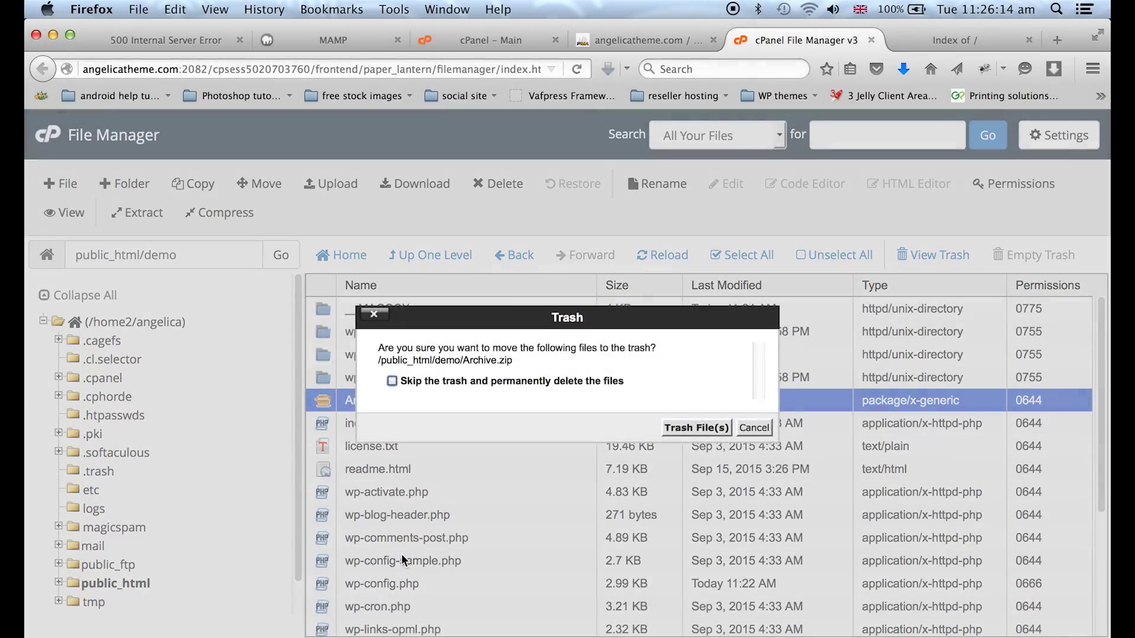
left_click(665, 430)
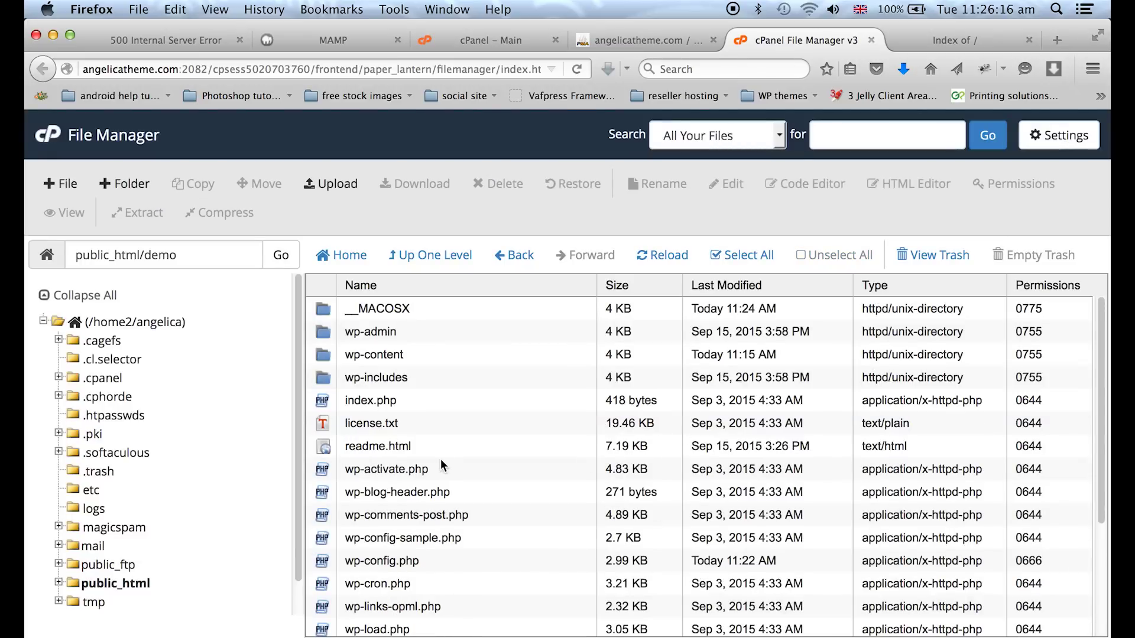
right_click(383, 308)
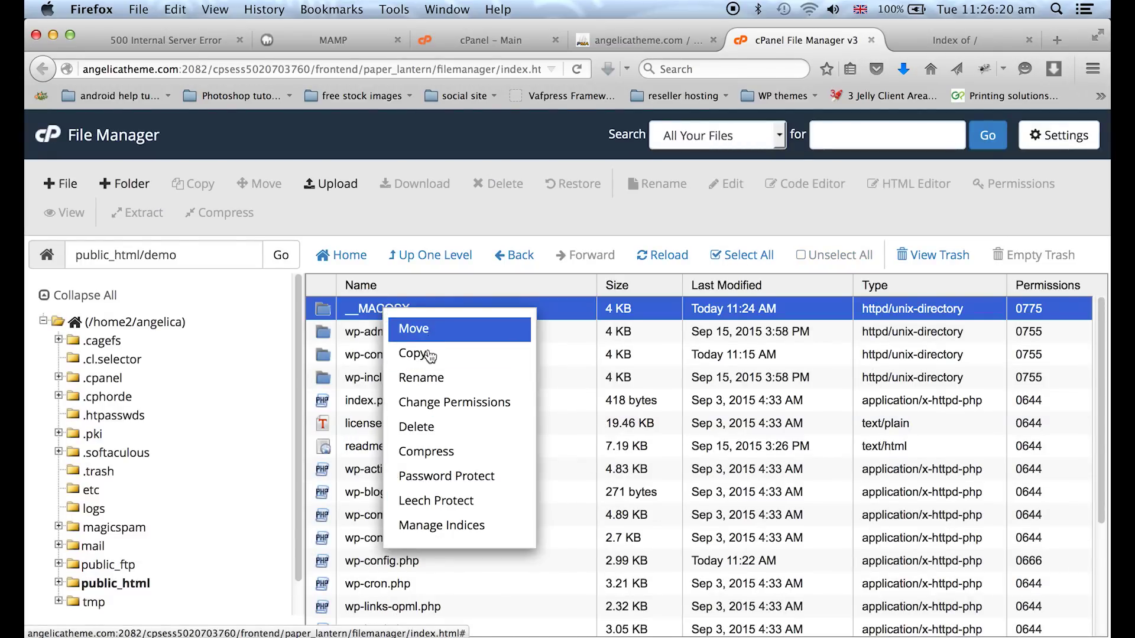
left_click(423, 428)
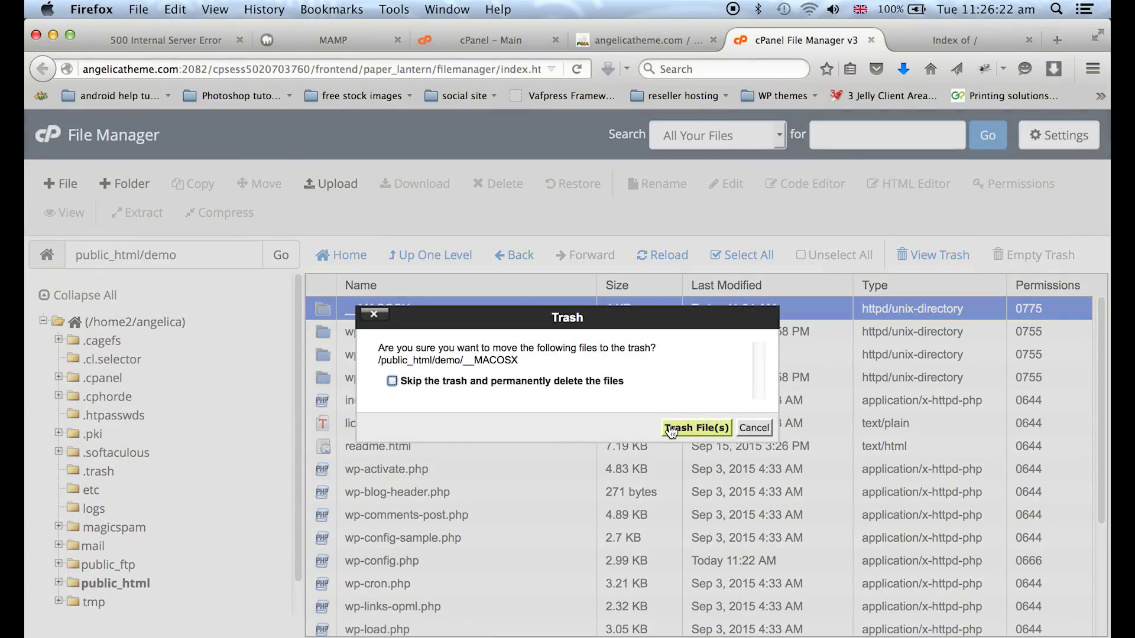
left_click(676, 430)
scroll(441, 434, "down", 5)
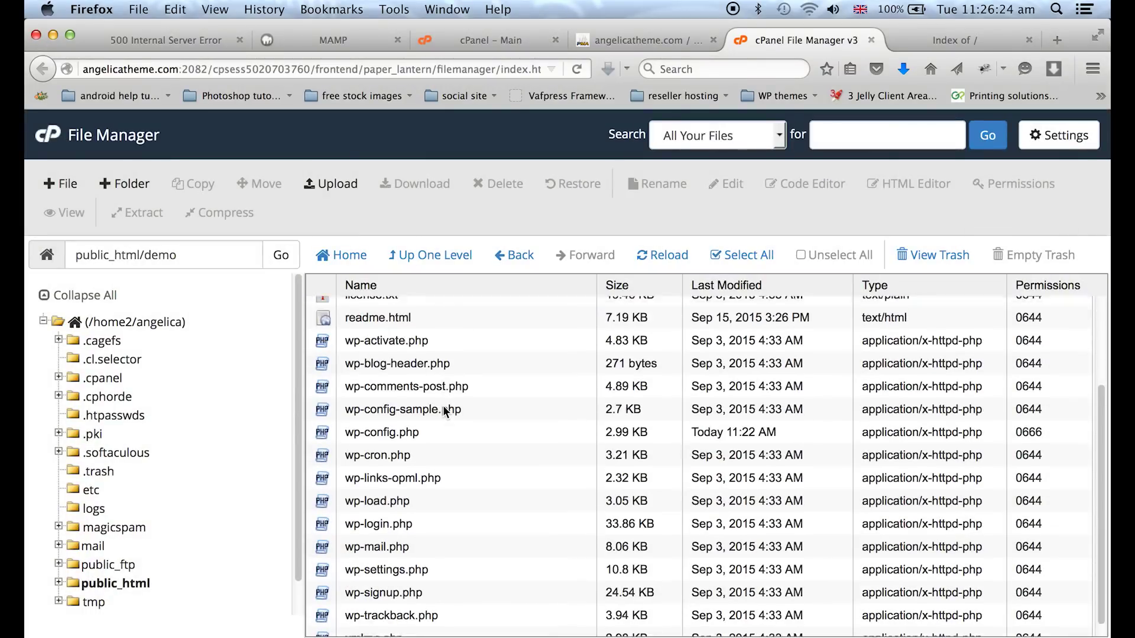
scroll(435, 531, "up", 5)
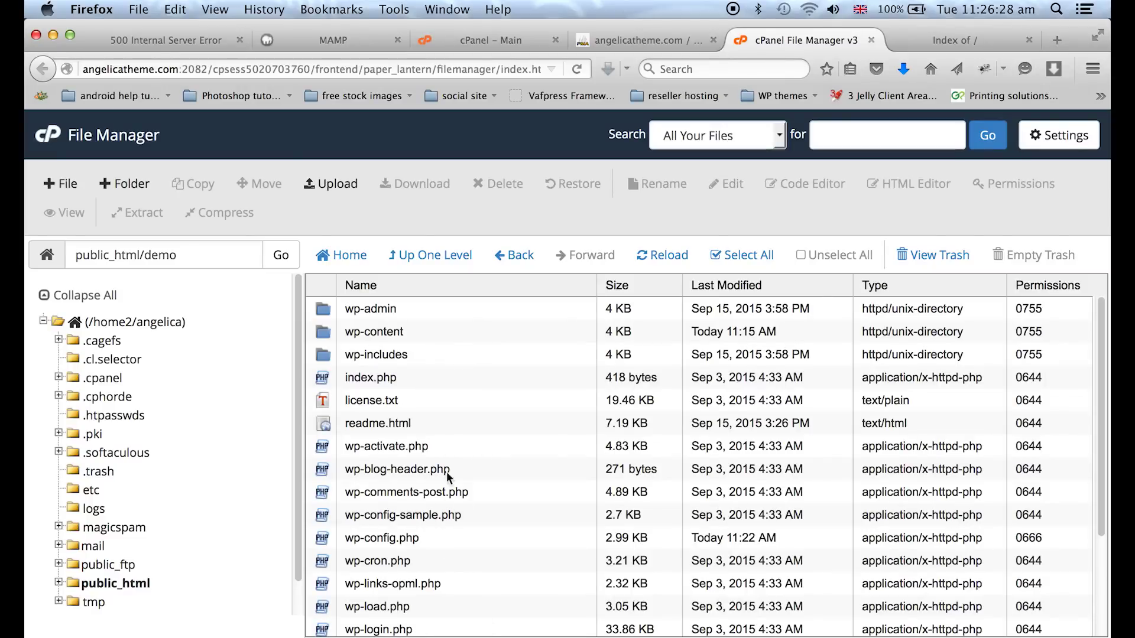
left_click(625, 40)
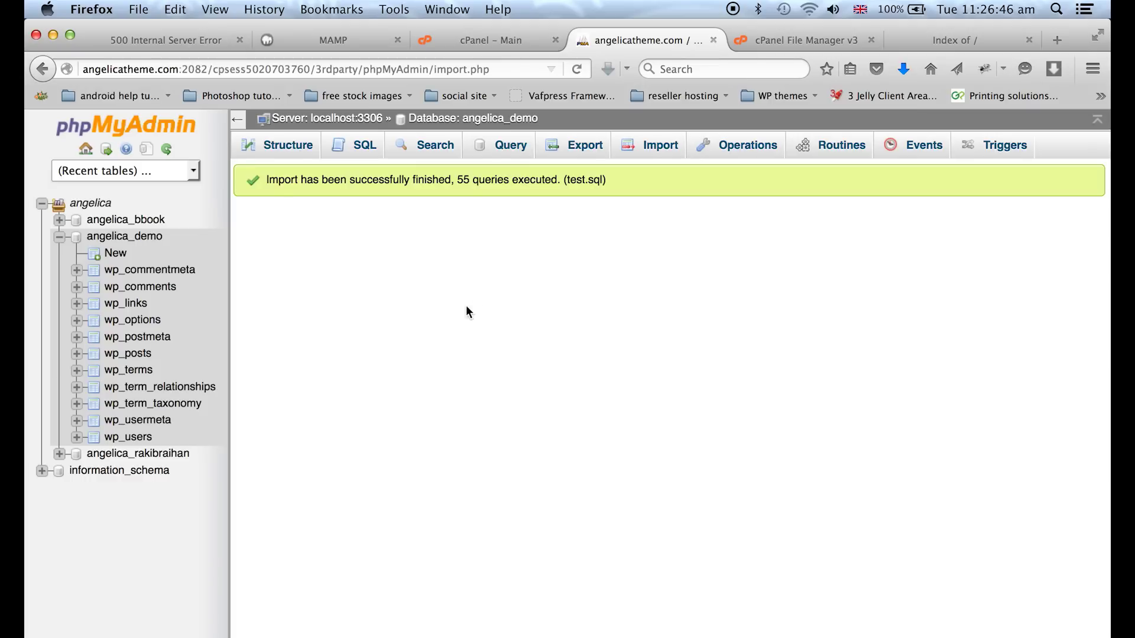
Reload the demo.angelicatheme.com page so it loads WordPress instead of the empty index
left_click(786, 41)
left_click(945, 37)
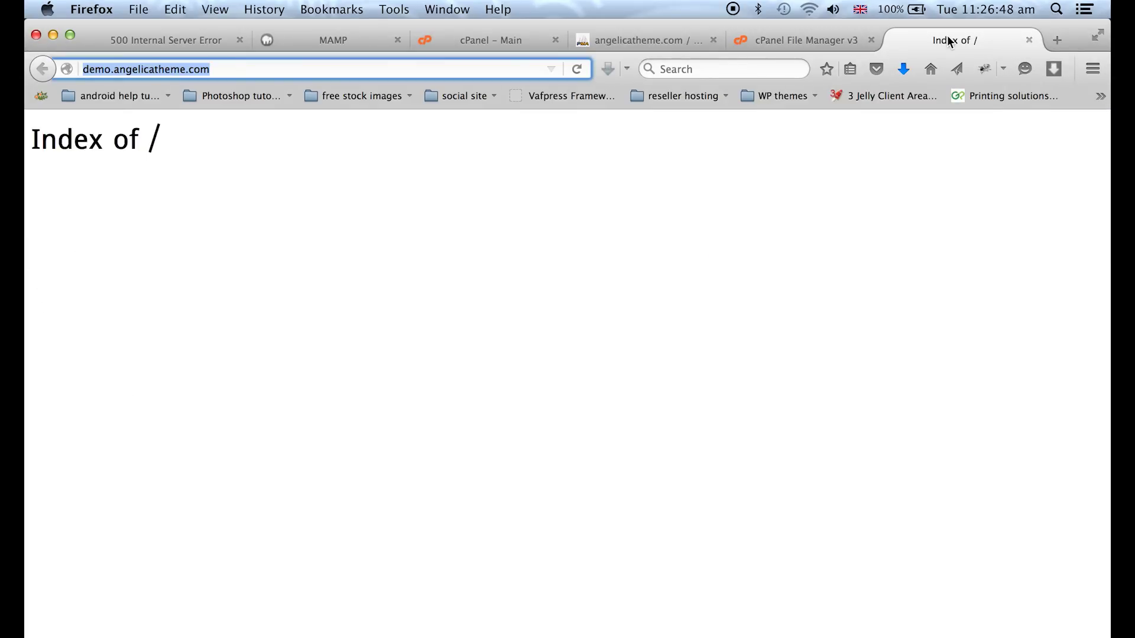
left_click(548, 273)
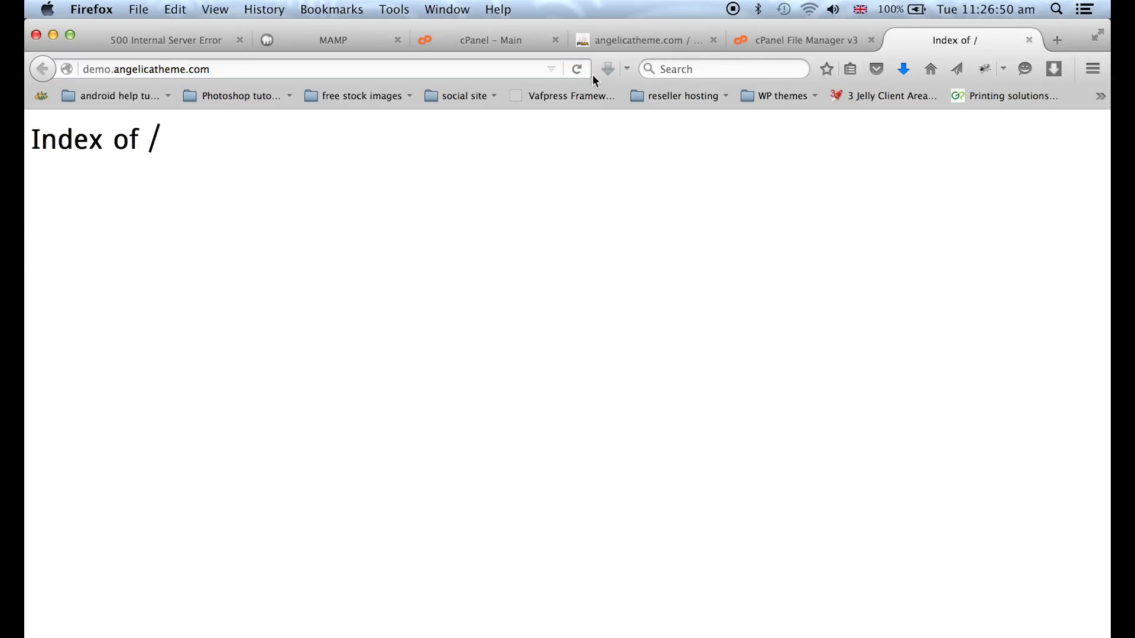
left_click(576, 70)
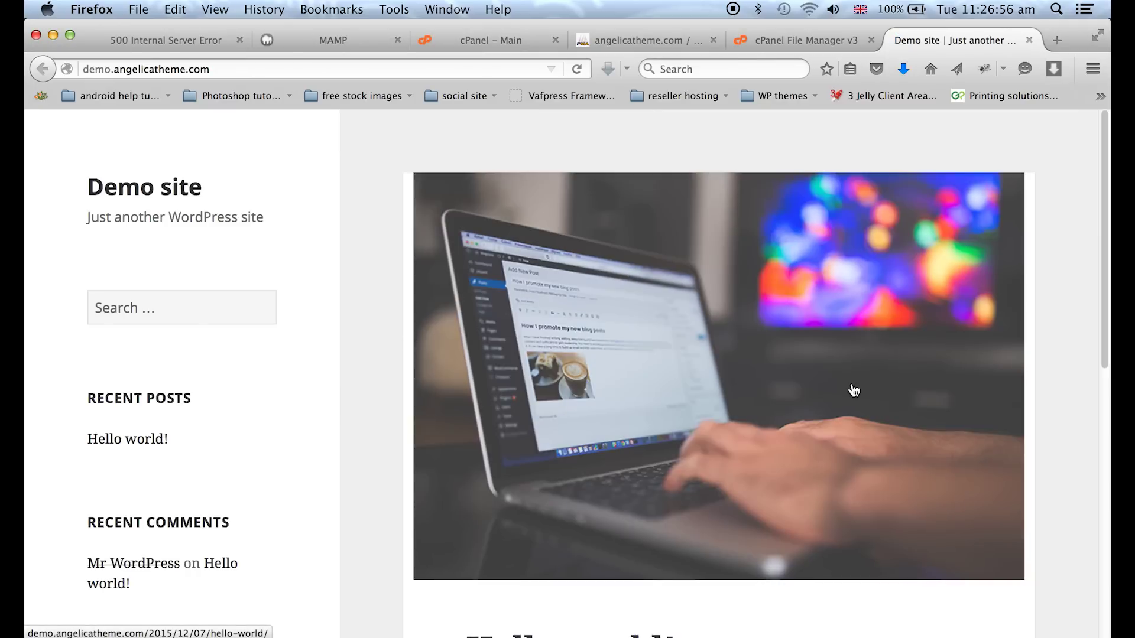
Check the Hello world! homepage, then go to demo.angelicatheme.com/wp-admin
scroll(728, 386, "down", 10)
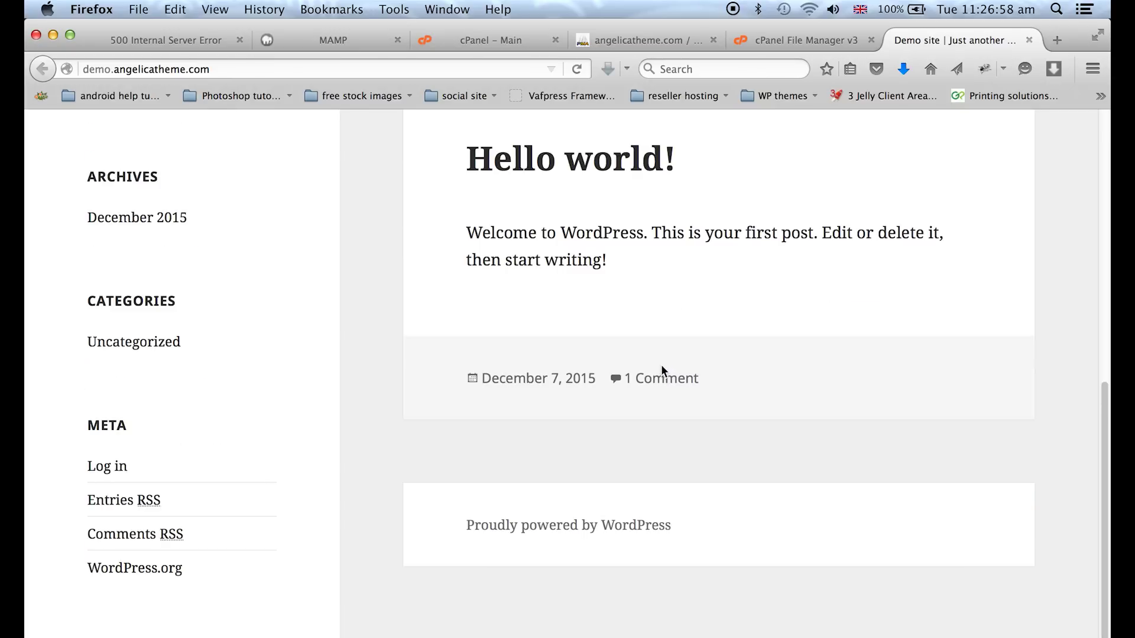
scroll(548, 432, "up", 10)
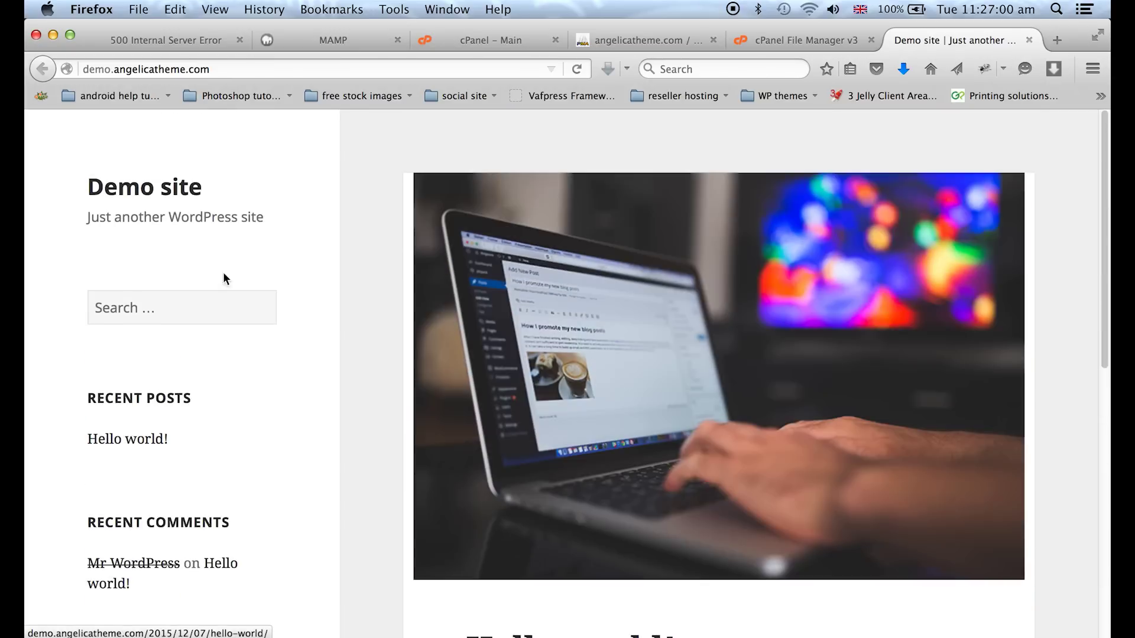
left_click(285, 69)
left_click(331, 72)
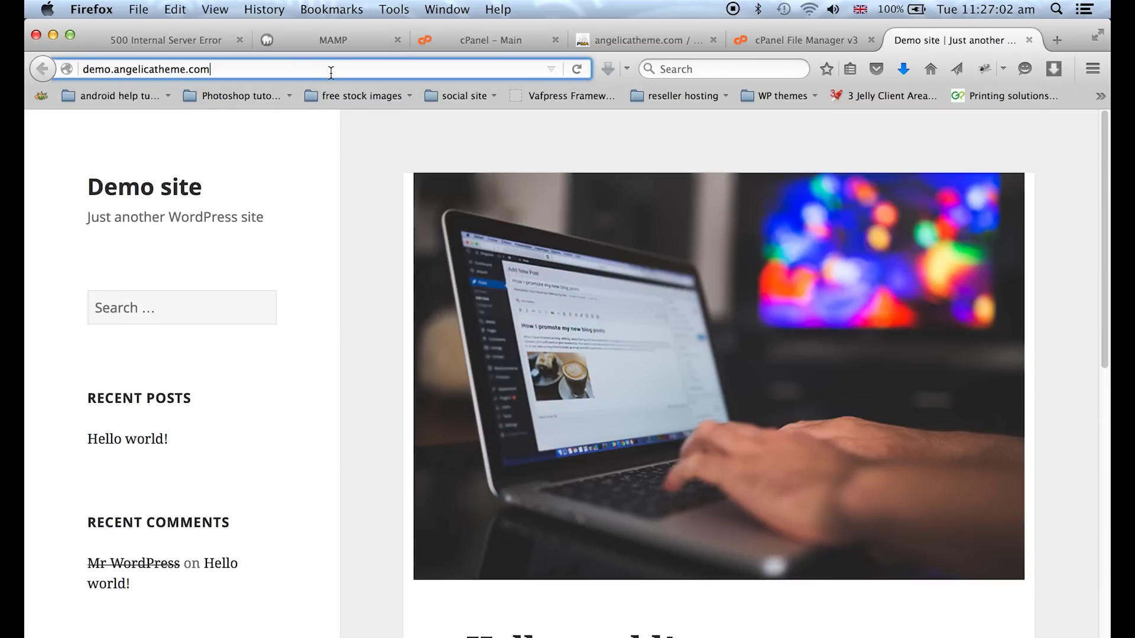
type("/w")
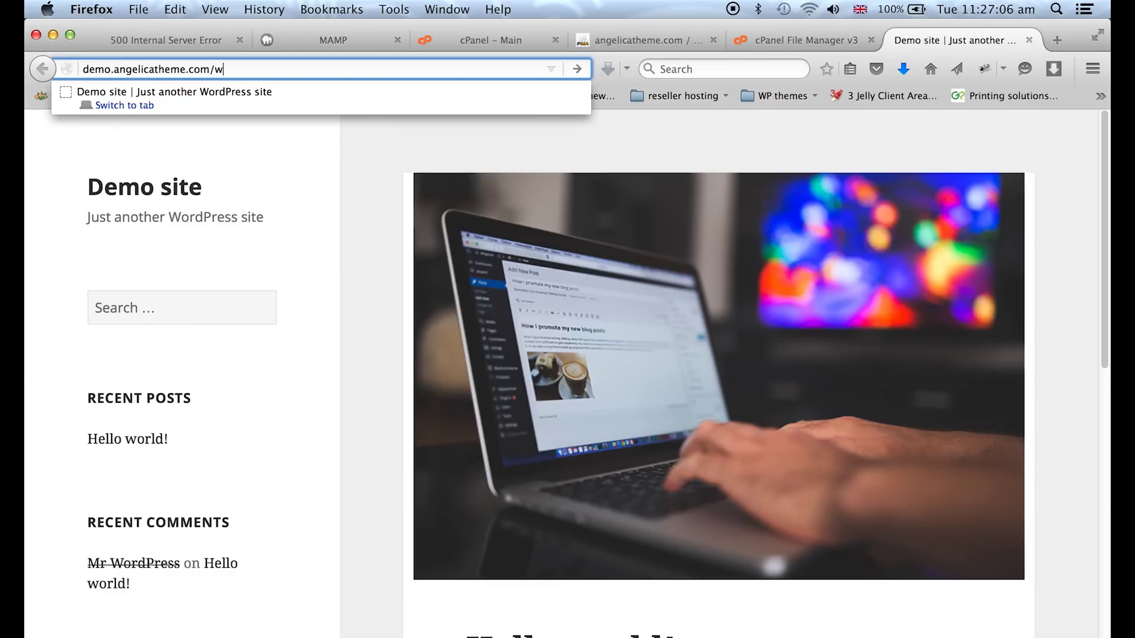
type("p")
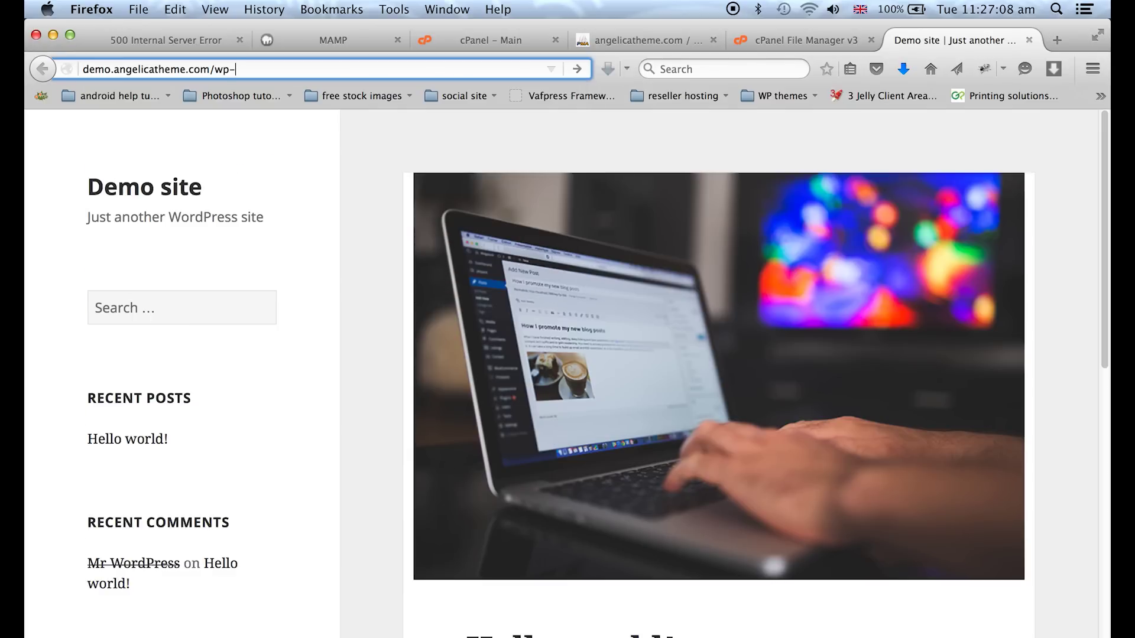
type("-admin")
key("Return")
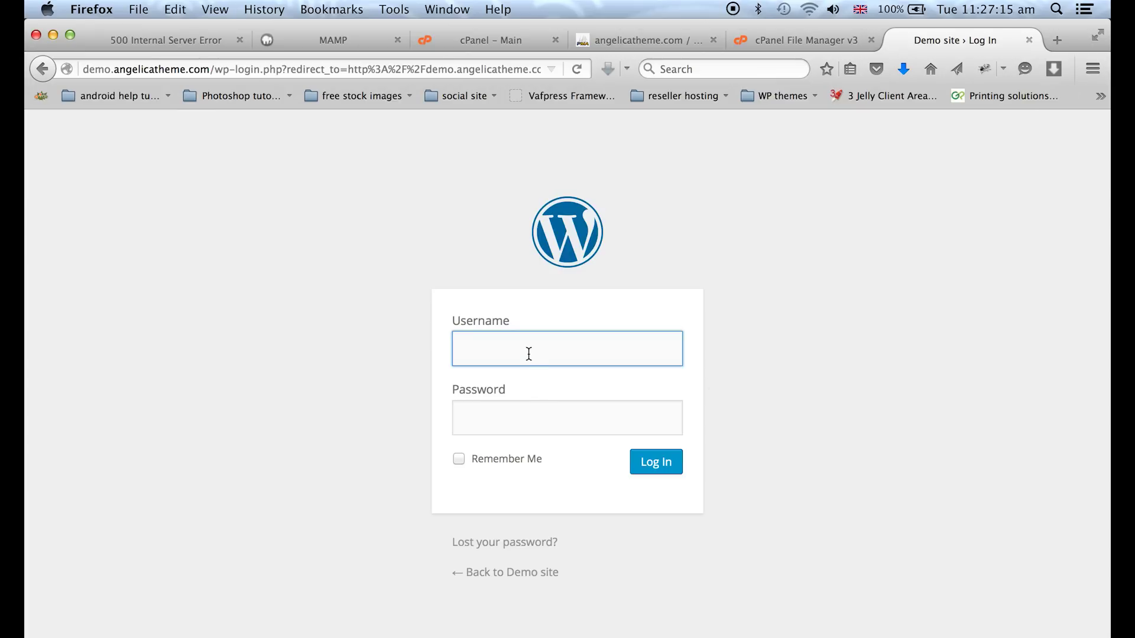
Log in with the saved administrator username and account password, dismissing the save-login prompt
left_click(529, 353)
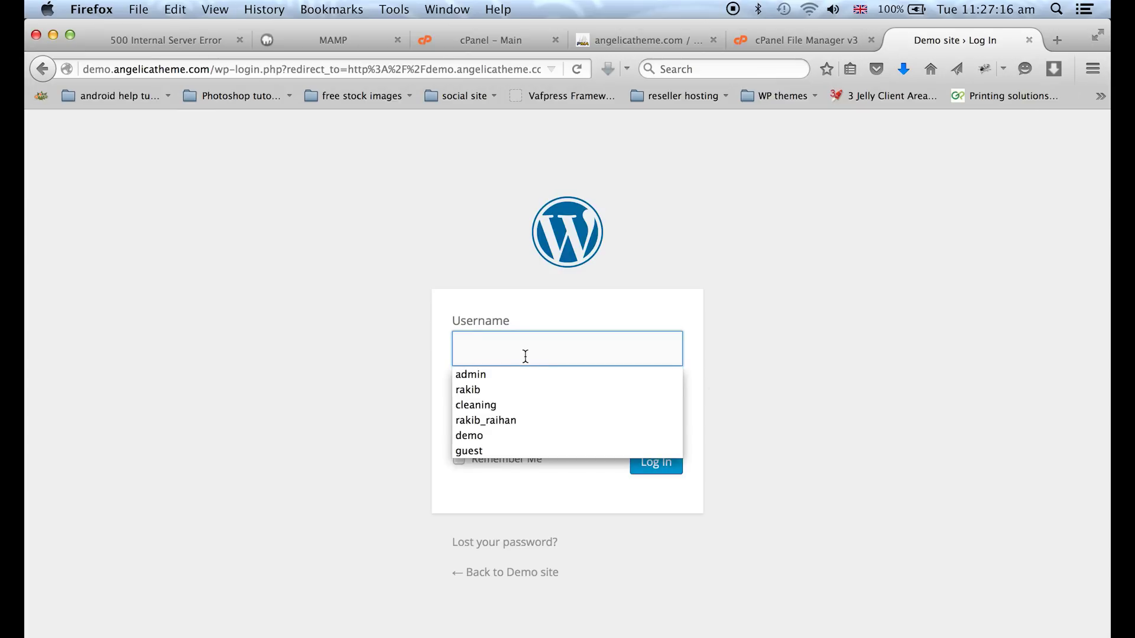
left_click(485, 371)
left_click(518, 427)
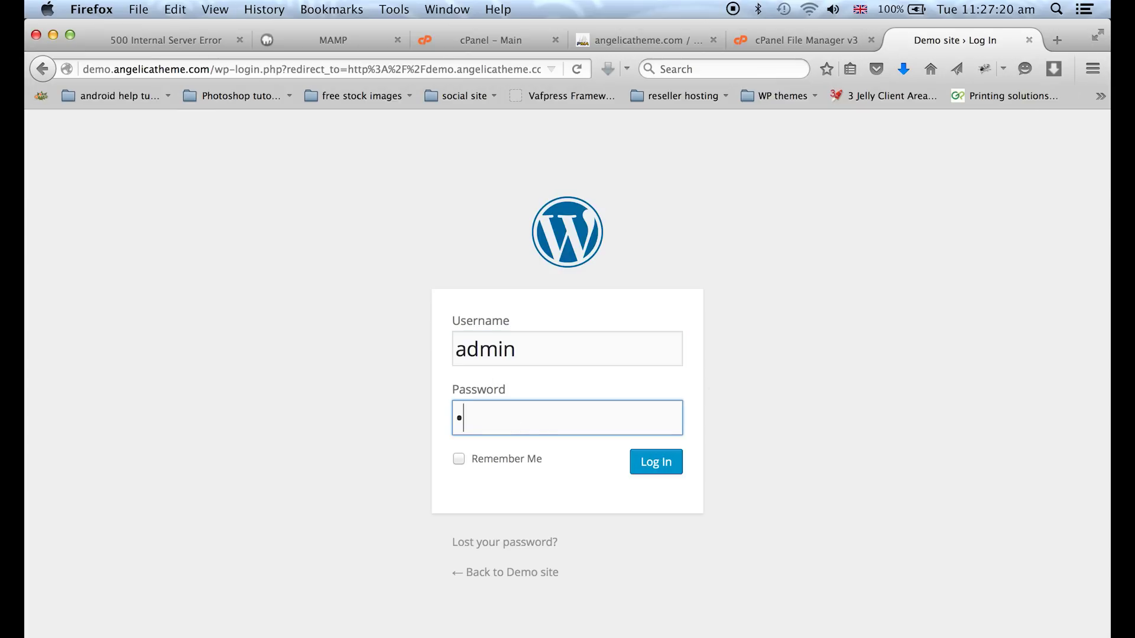
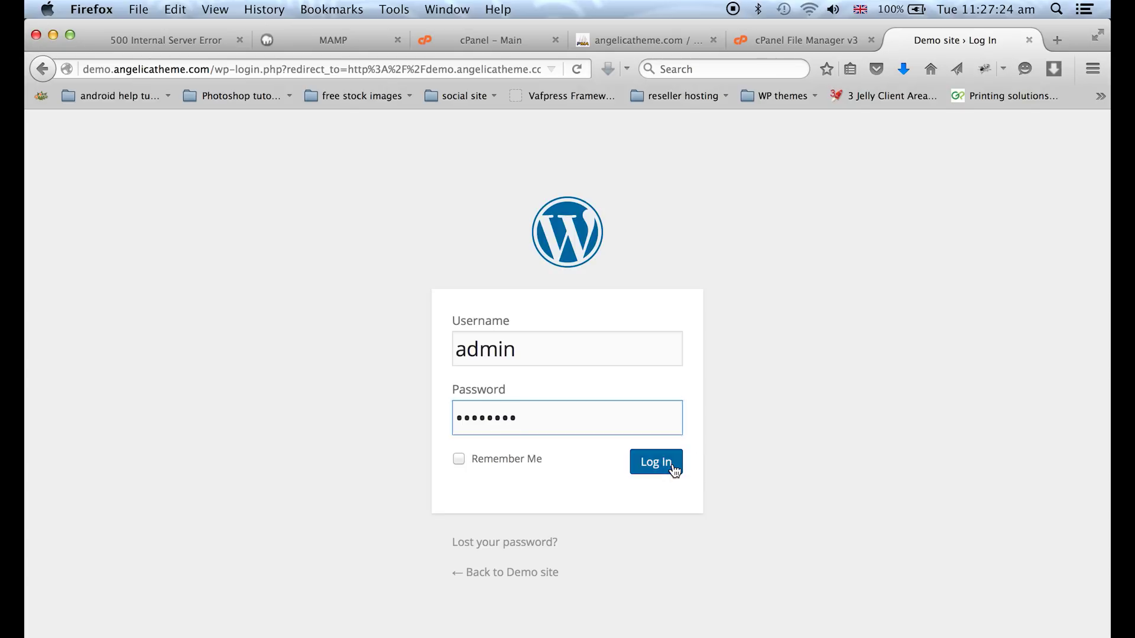
left_click(671, 464)
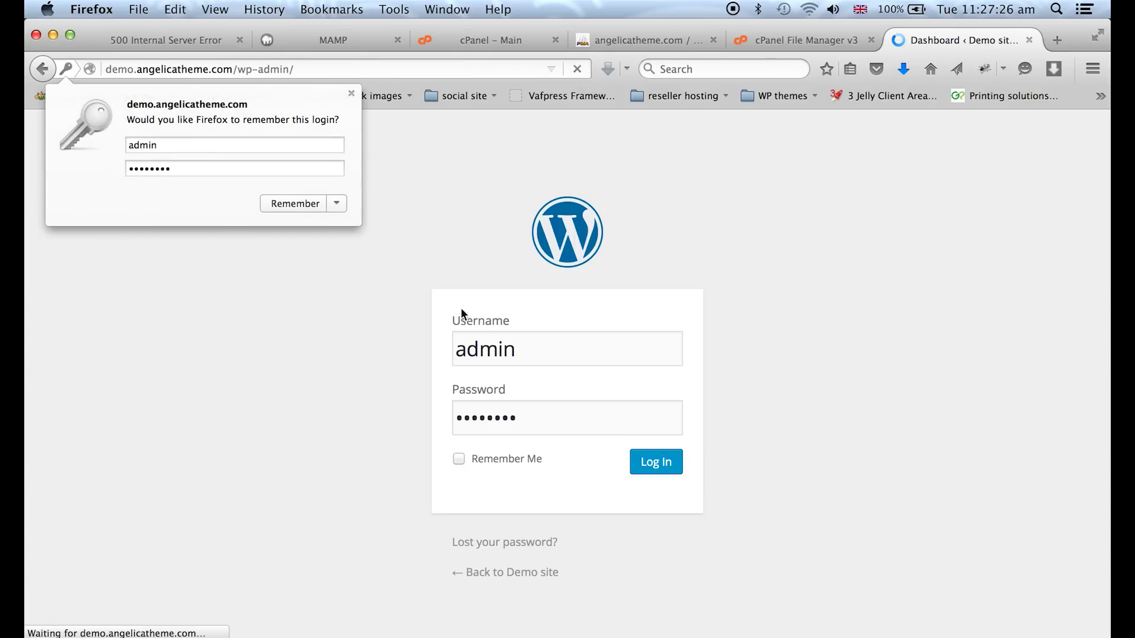
left_click(351, 92)
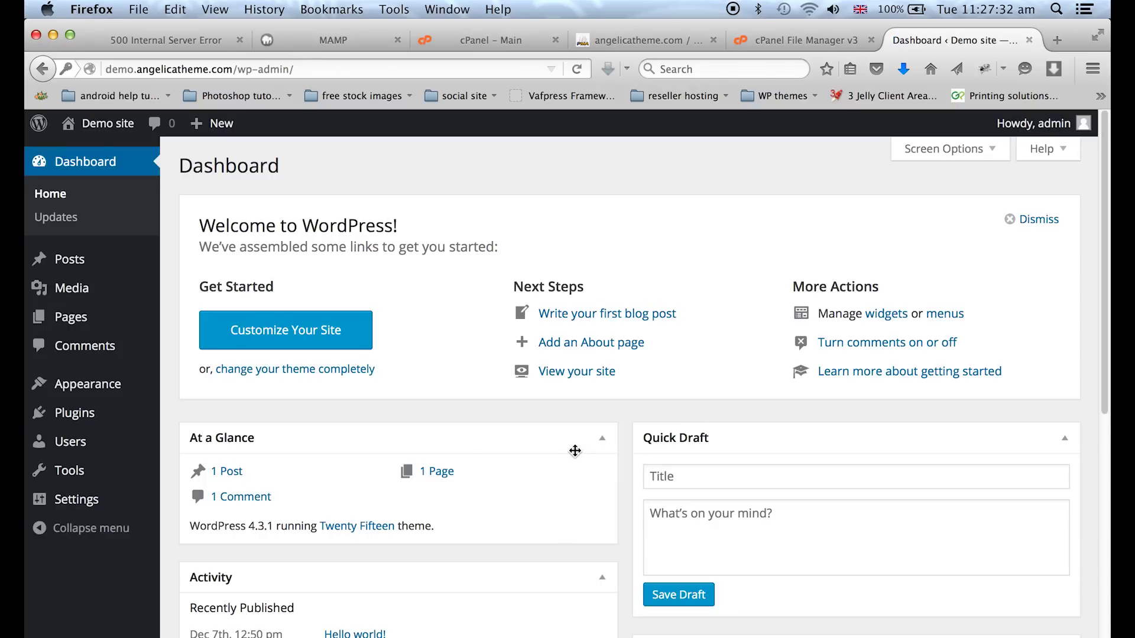
In local MAMP phpMyAdmin, open the wp_options siteurl row for editing and select its value
left_click(185, 33)
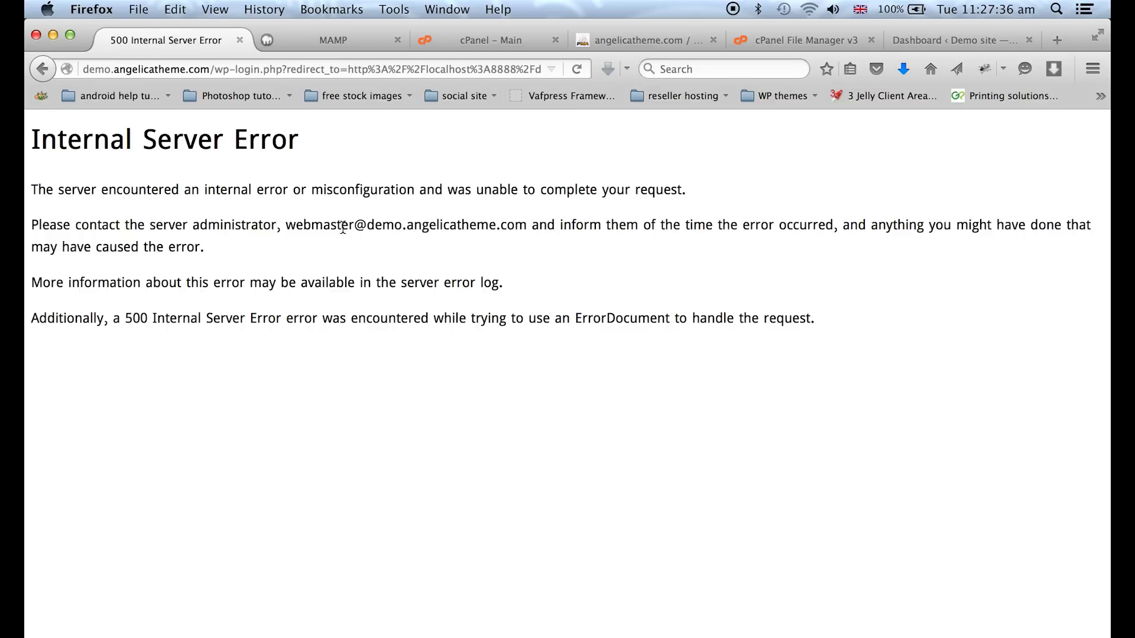
left_click(333, 42)
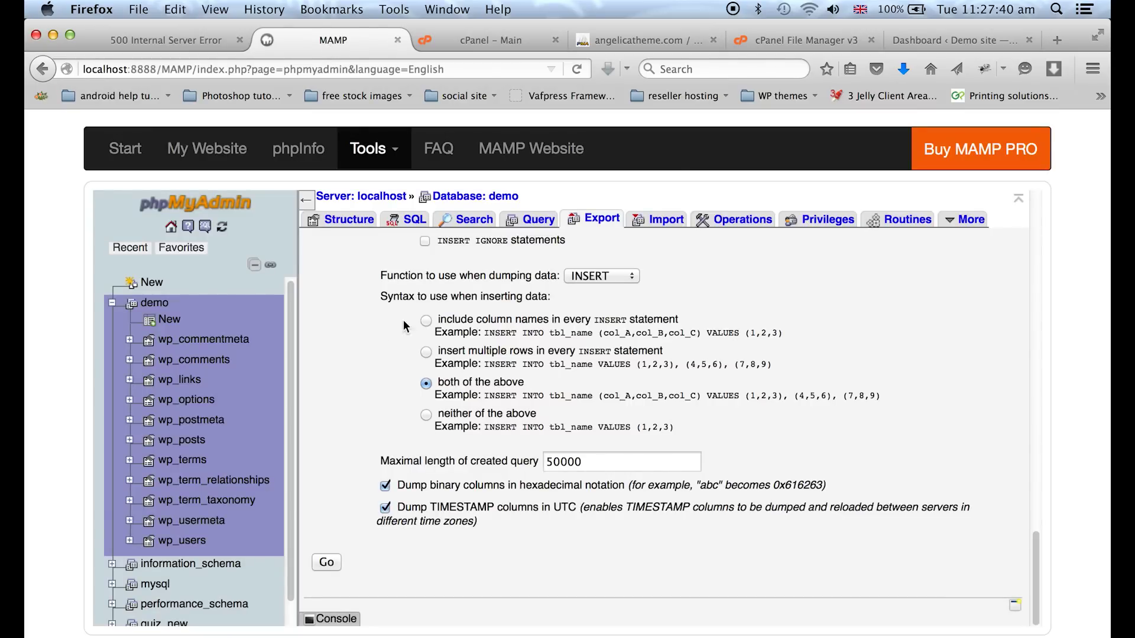
left_click(147, 305)
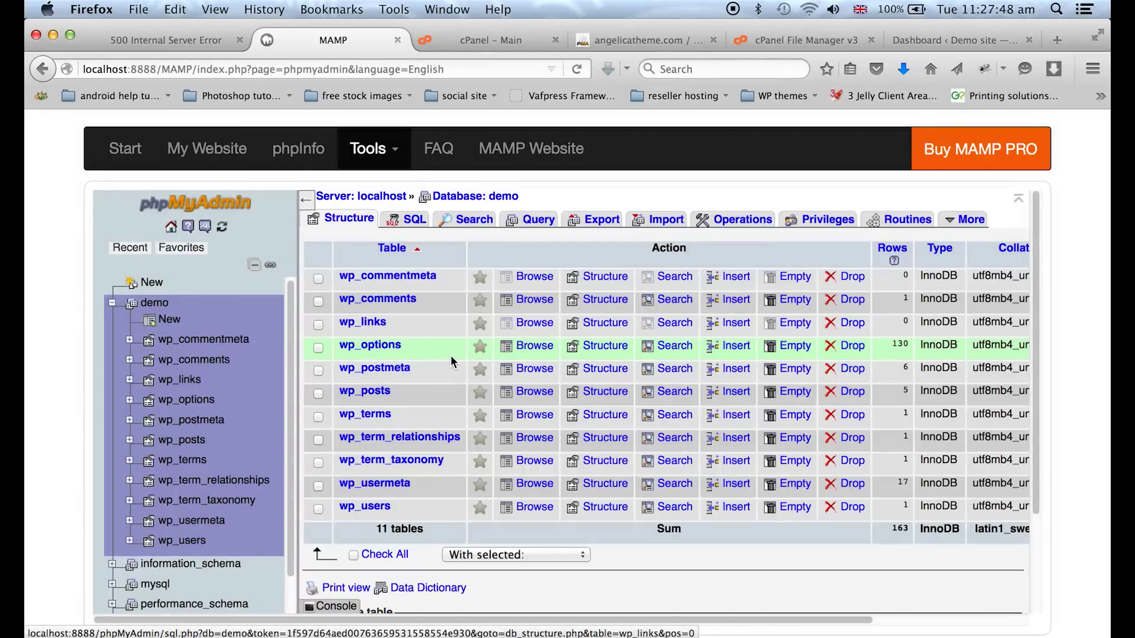
left_click(383, 350)
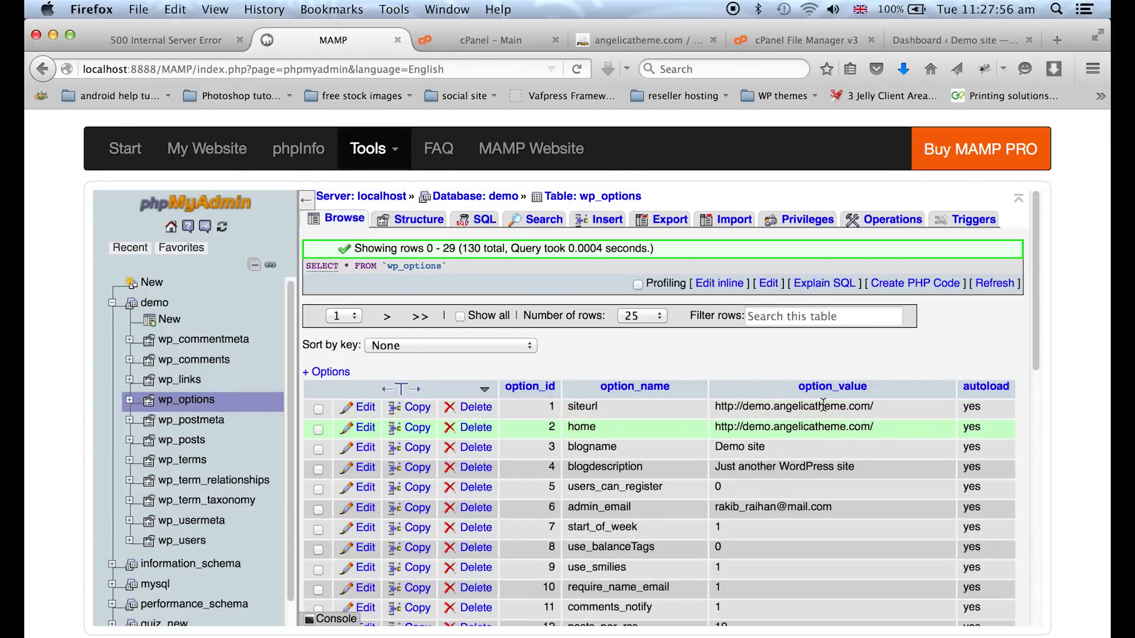
left_click(365, 408)
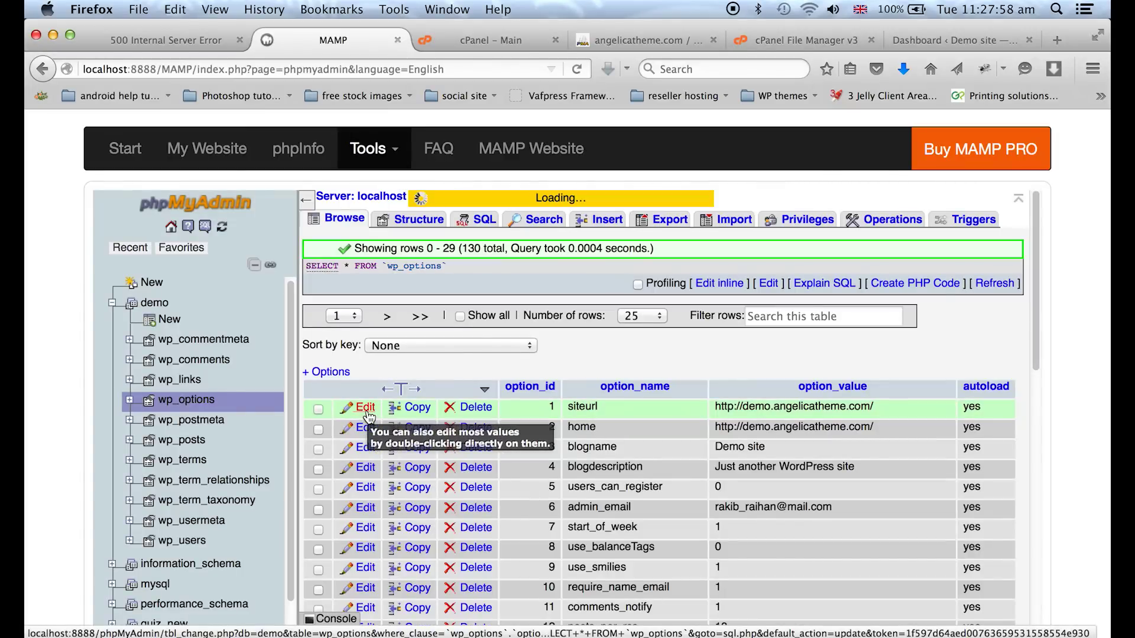
left_click_drag(687, 353, 506, 347)
left_click(804, 396)
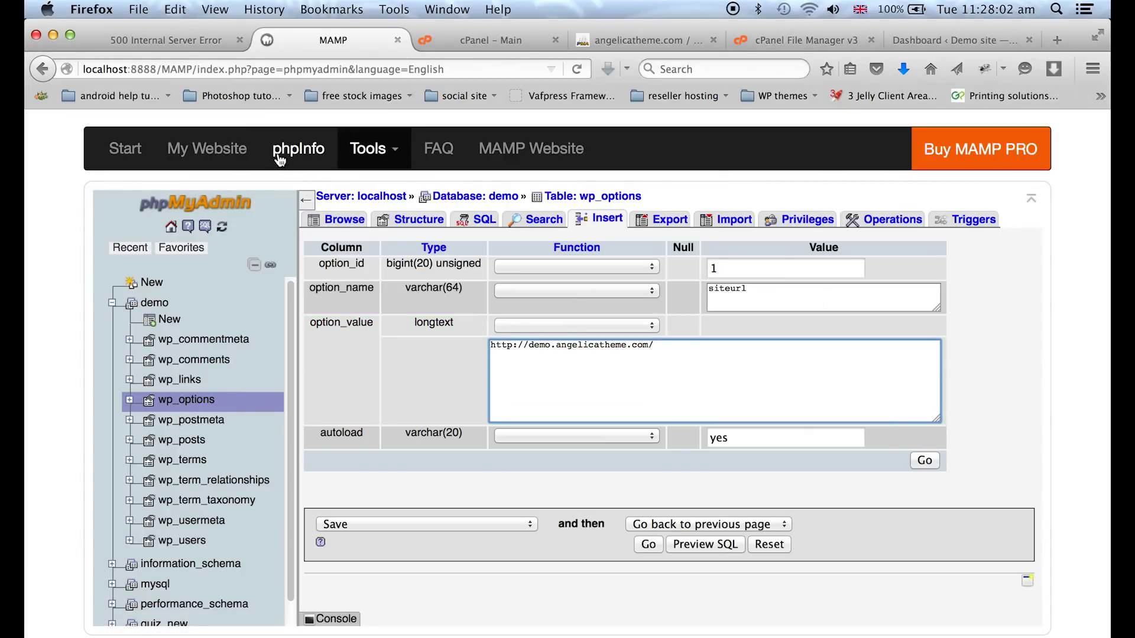
left_click(137, 40)
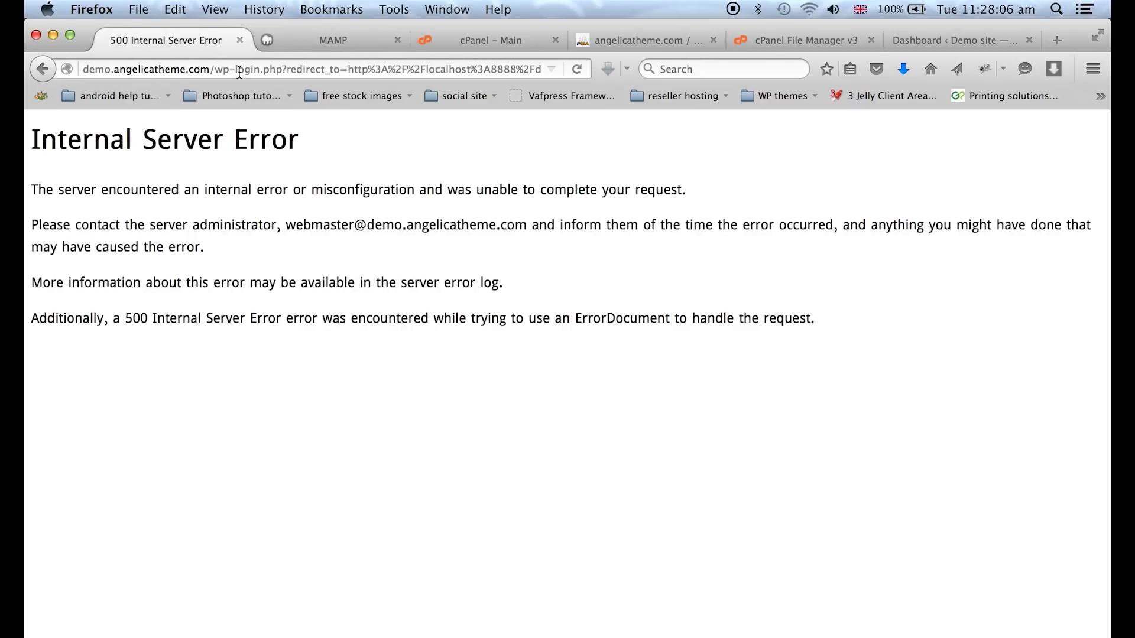
Go back and reload the localhost:8888/demo General Settings page, which shows a database connection error
left_click(50, 72)
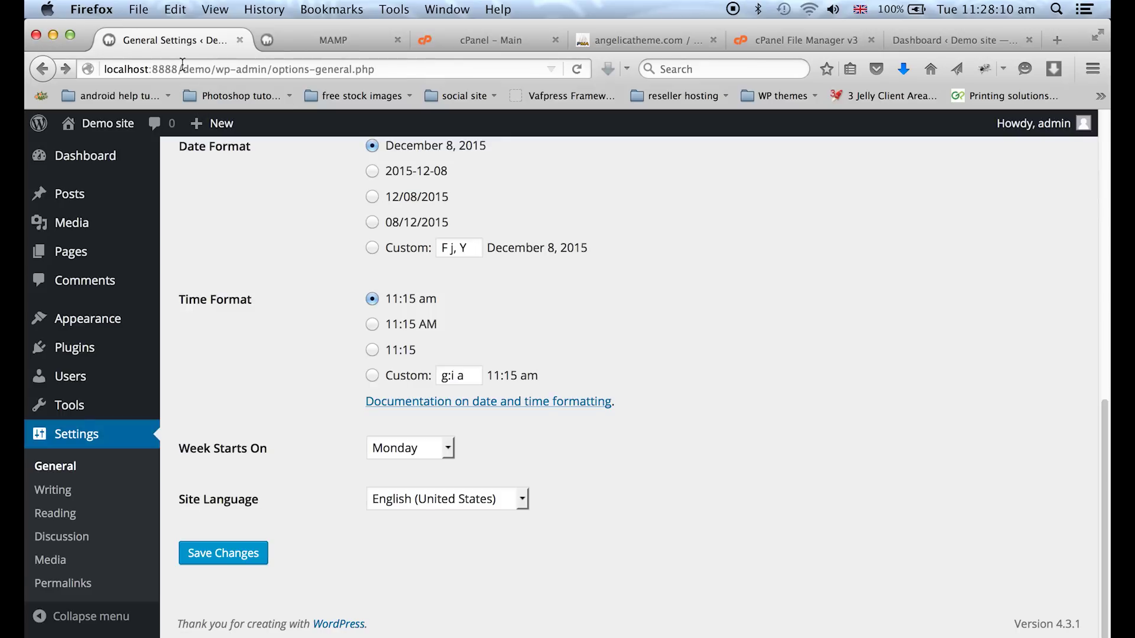
left_click_drag(215, 69, 78, 71)
key("super+c")
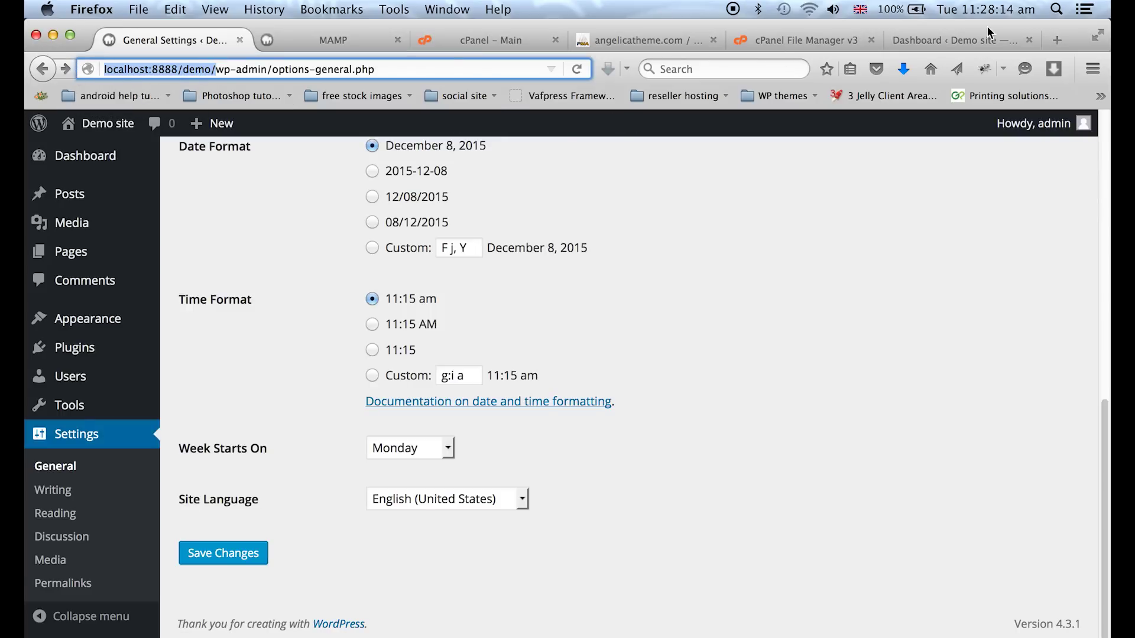
left_click(579, 70)
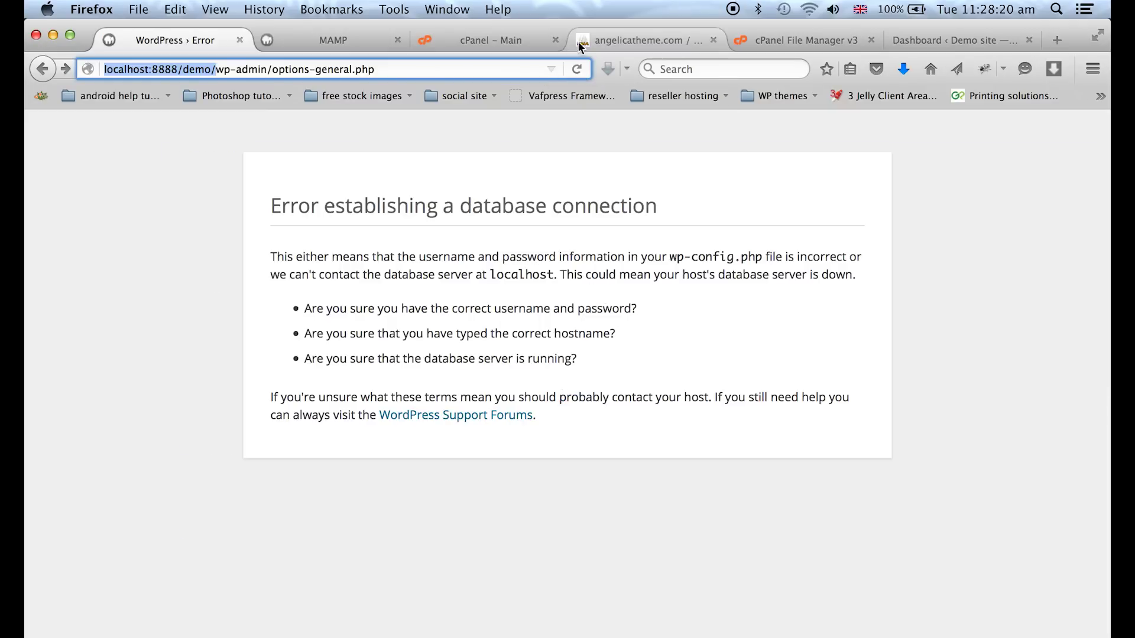
left_click(366, 41)
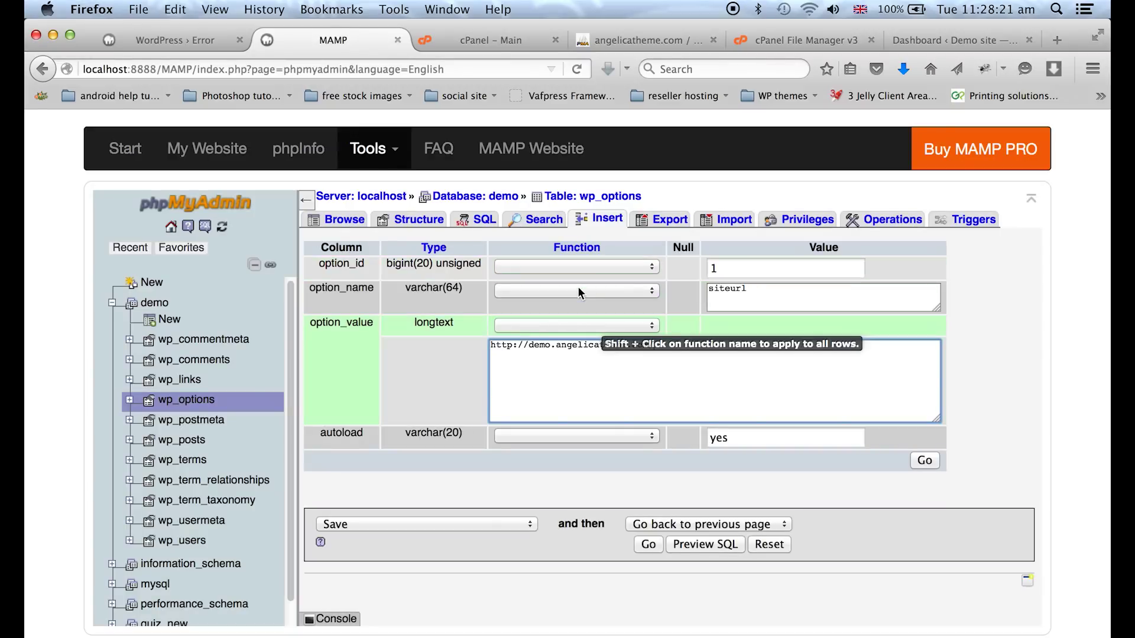
key("super+a")
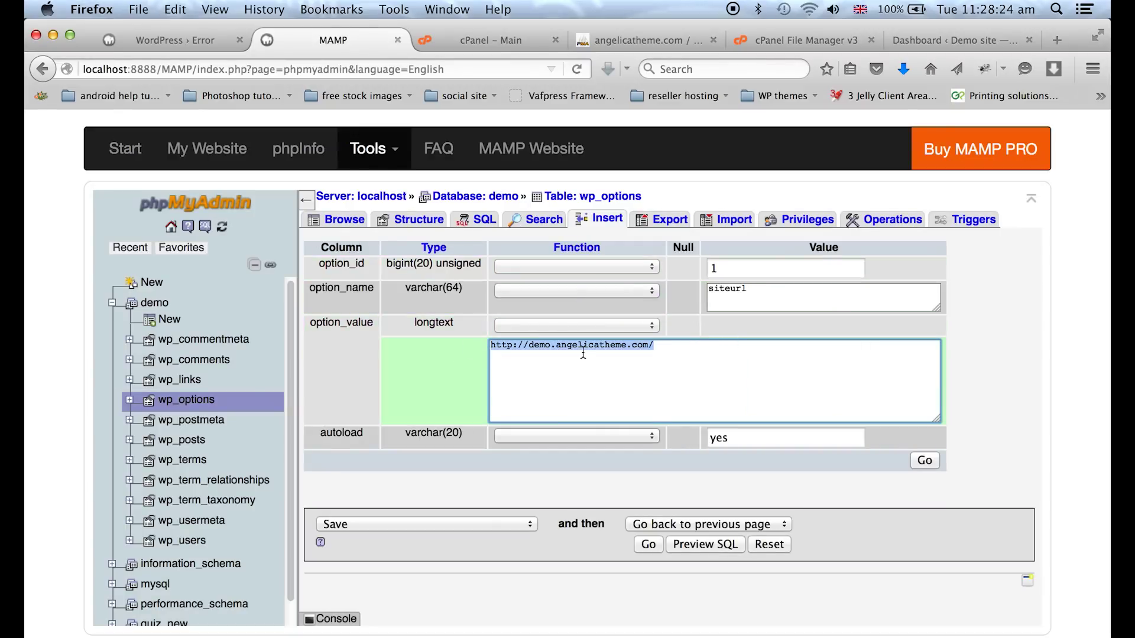
key("super+v")
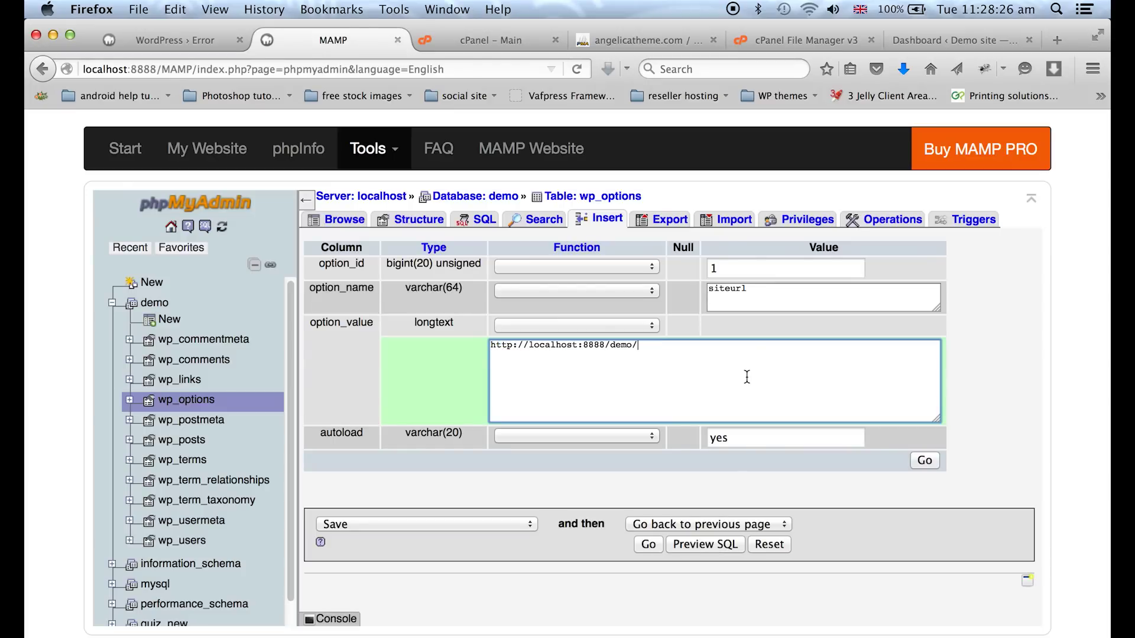
left_click(929, 464)
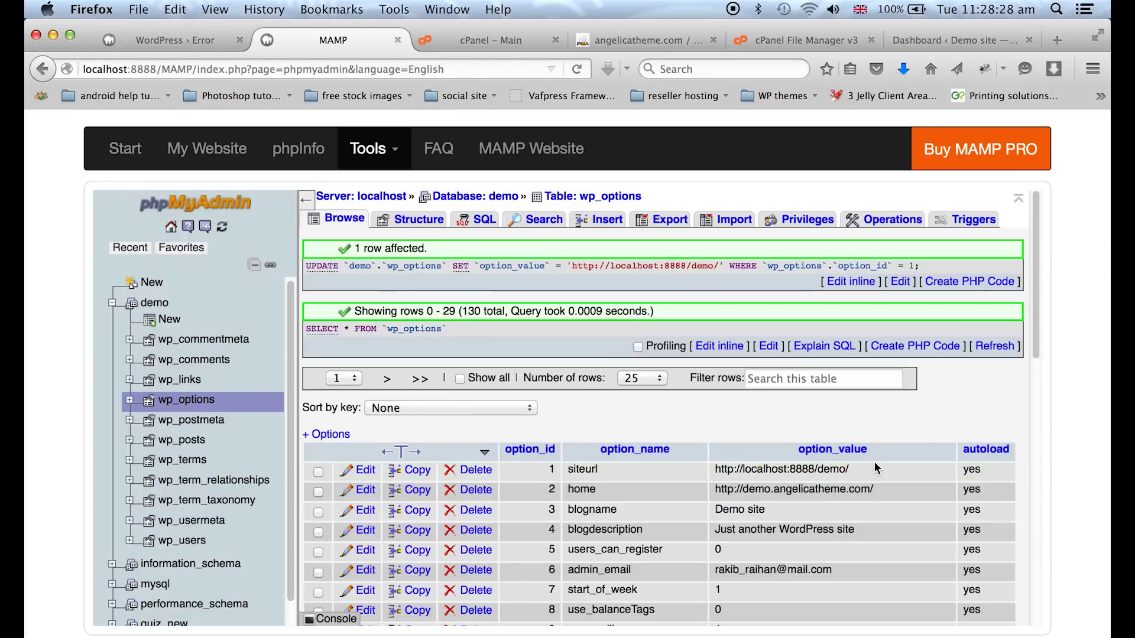
left_click(362, 490)
left_click_drag(720, 341, 389, 342)
key("super+v")
left_click(926, 462)
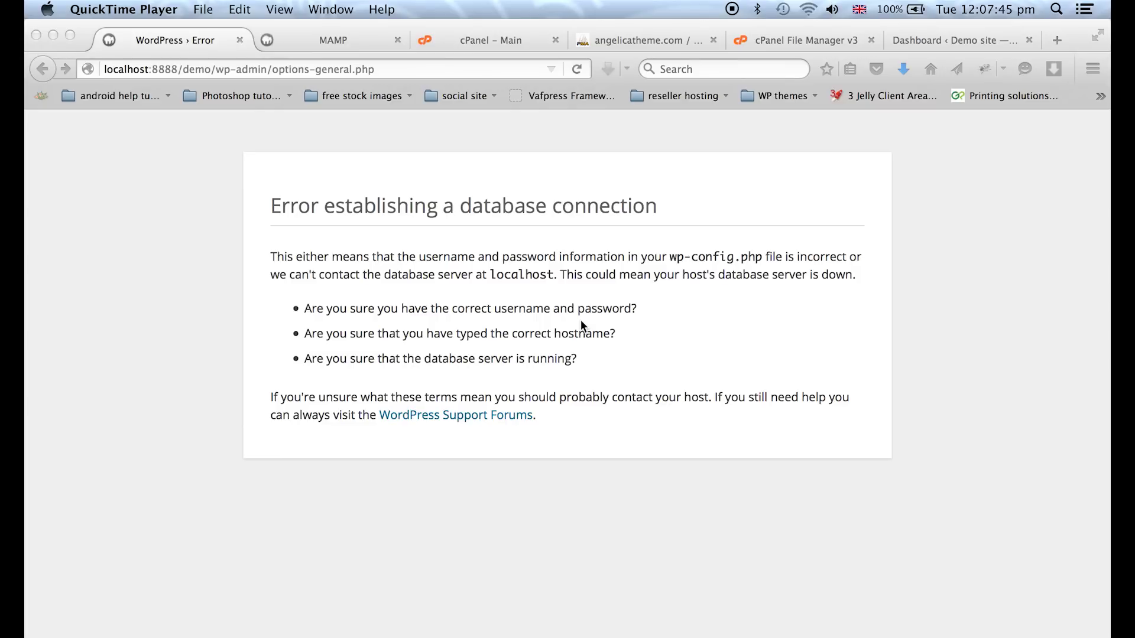
In wp-config.php, change DB_NAME to 'demo' and DB_USER to the MAMP default username
key("super+Tab")
key("super+Tab")
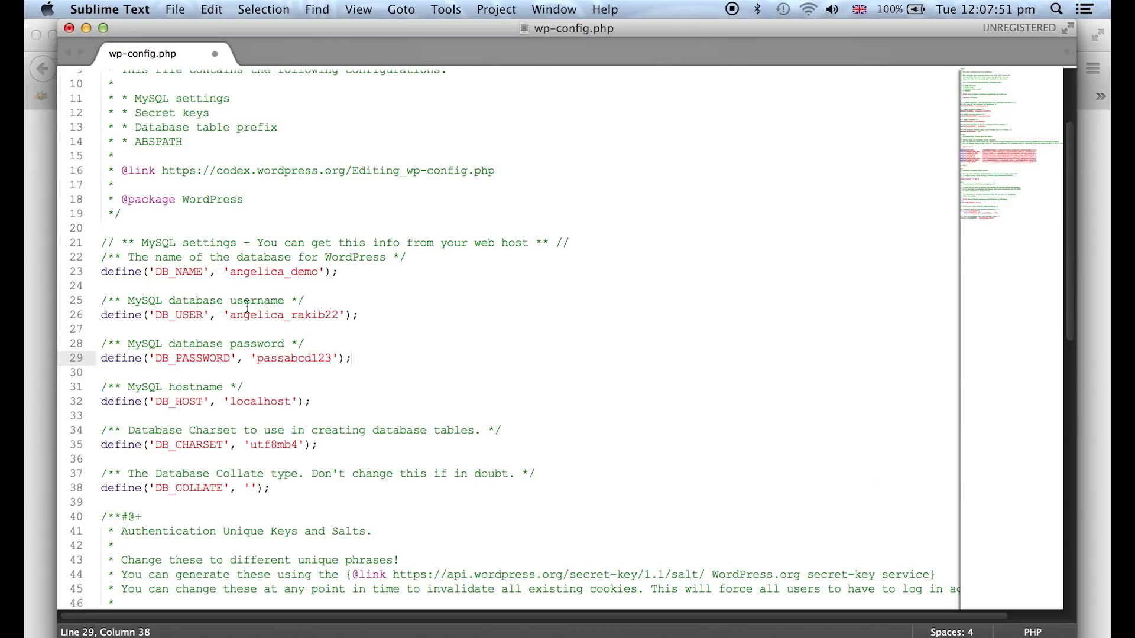
left_click(290, 272)
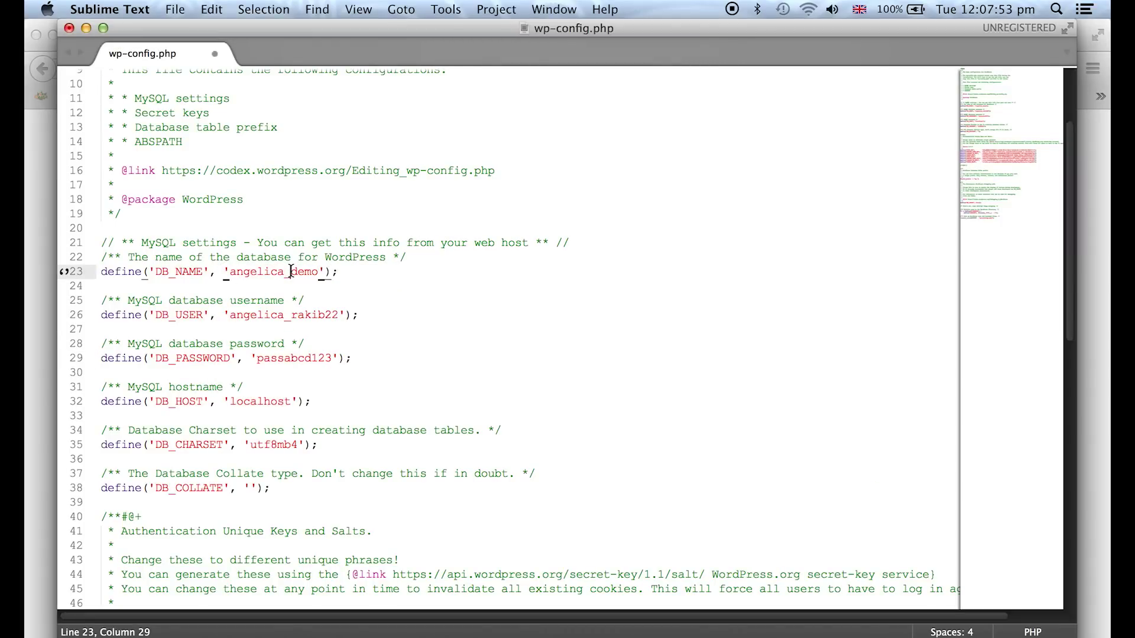
key("BackSpace")
key("BackSpace")
key("BackSpace")
key("BackSpace")
key("BackSpace")
key("BackSpace")
key("BackSpace")
key("BackSpace")
key("BackSpace")
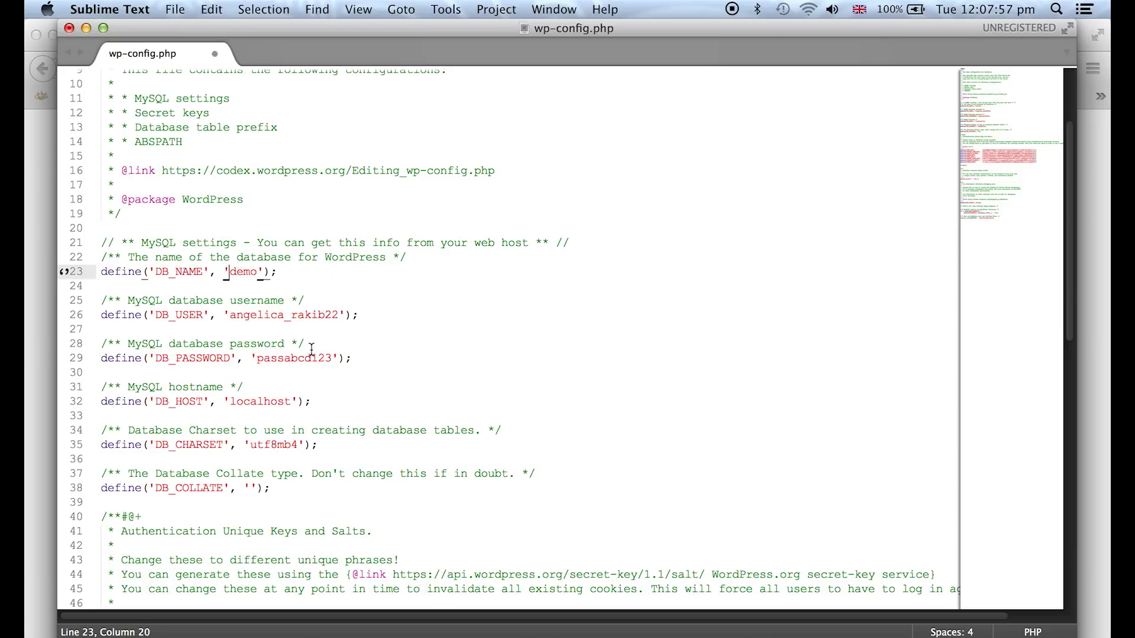
double_click(299, 315)
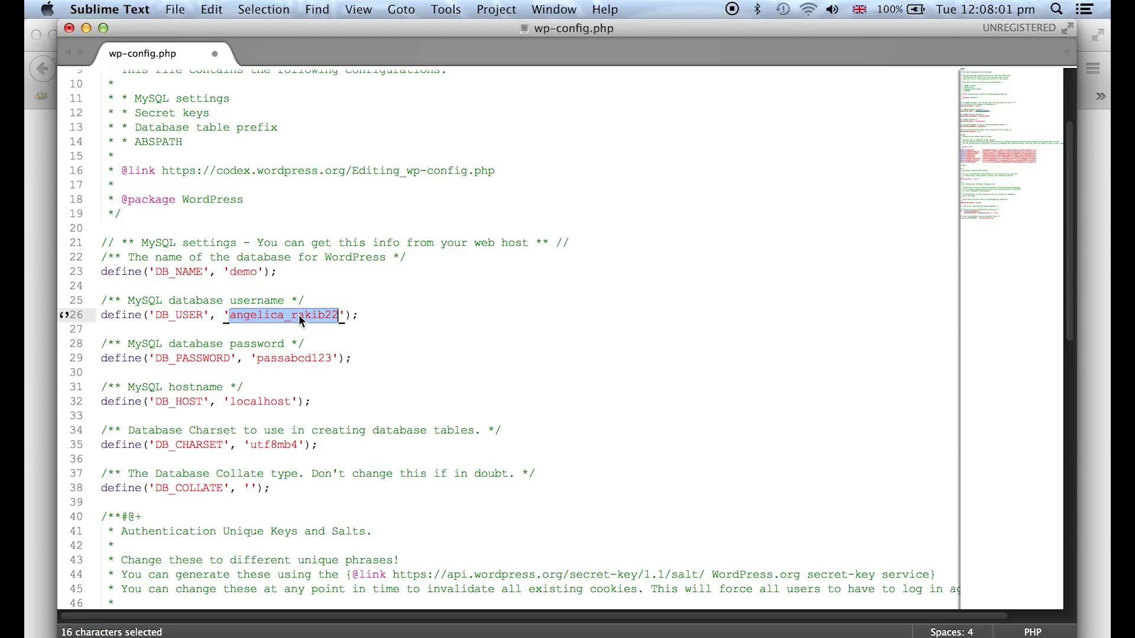
type("roo")
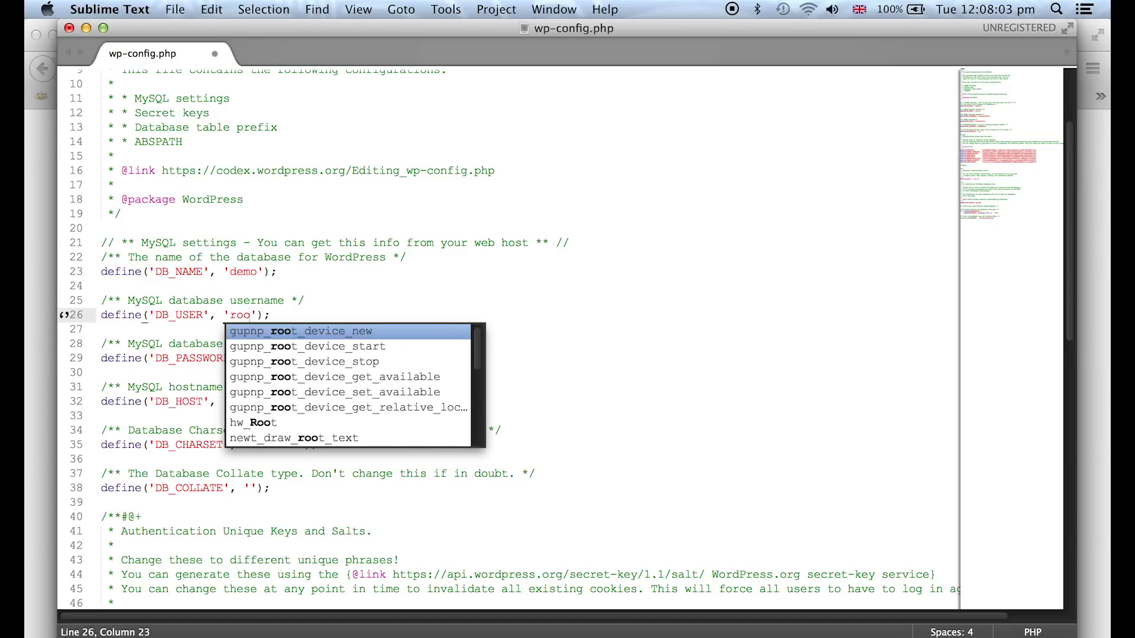
type("t")
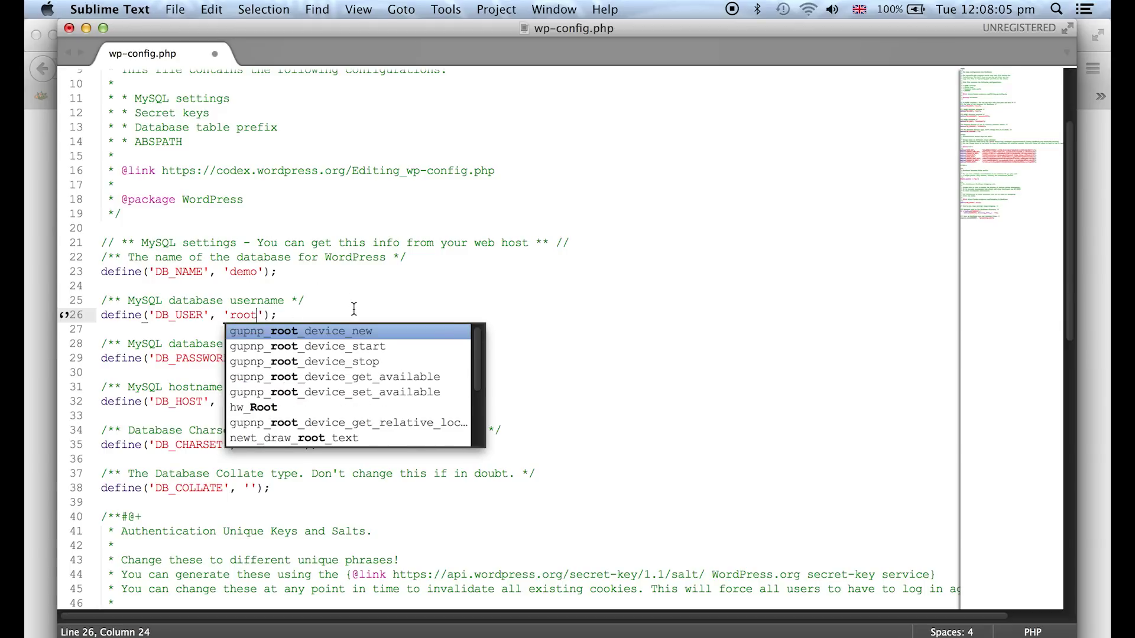
left_click(356, 312)
Set DB_PASSWORD to the MAMP default password and save wp-config.php
double_click(299, 359)
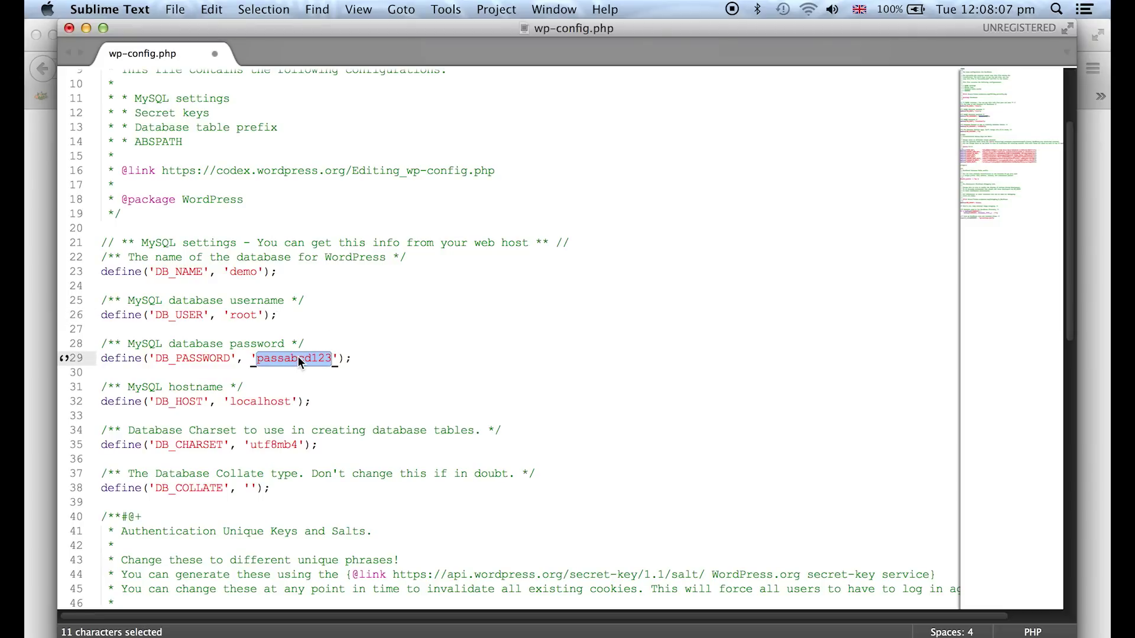
type("root")
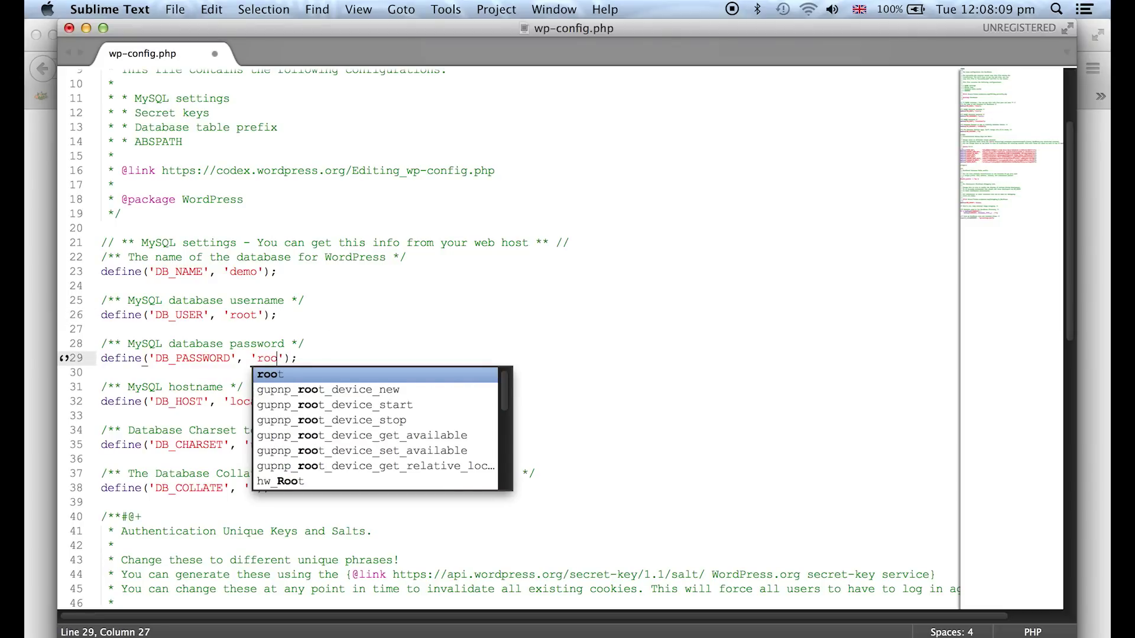
left_click(346, 331)
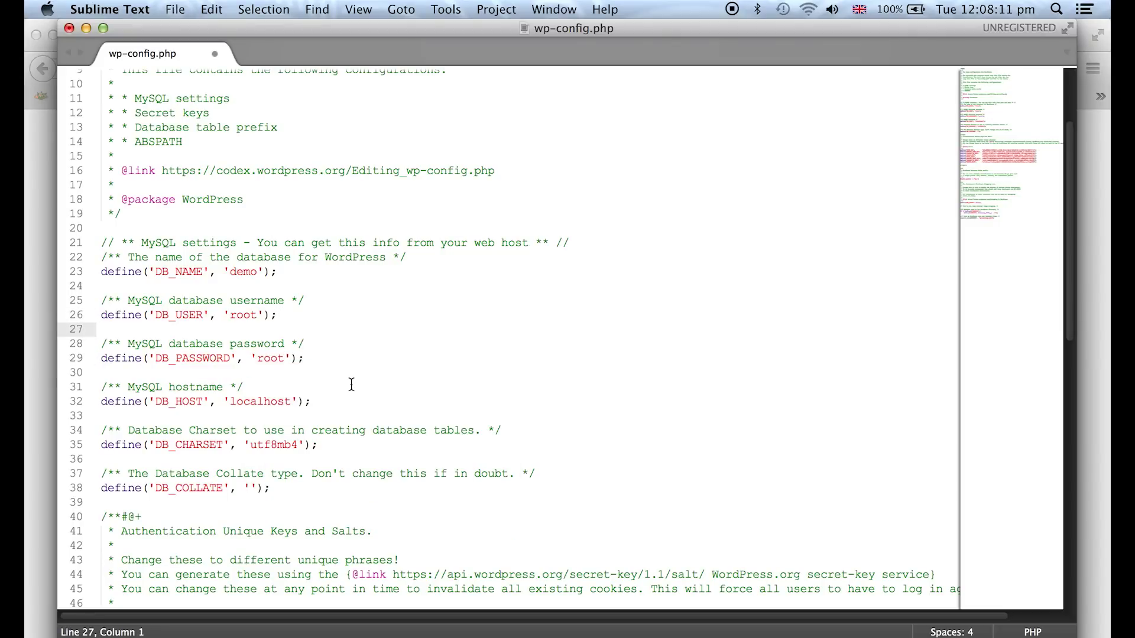
key("super+s")
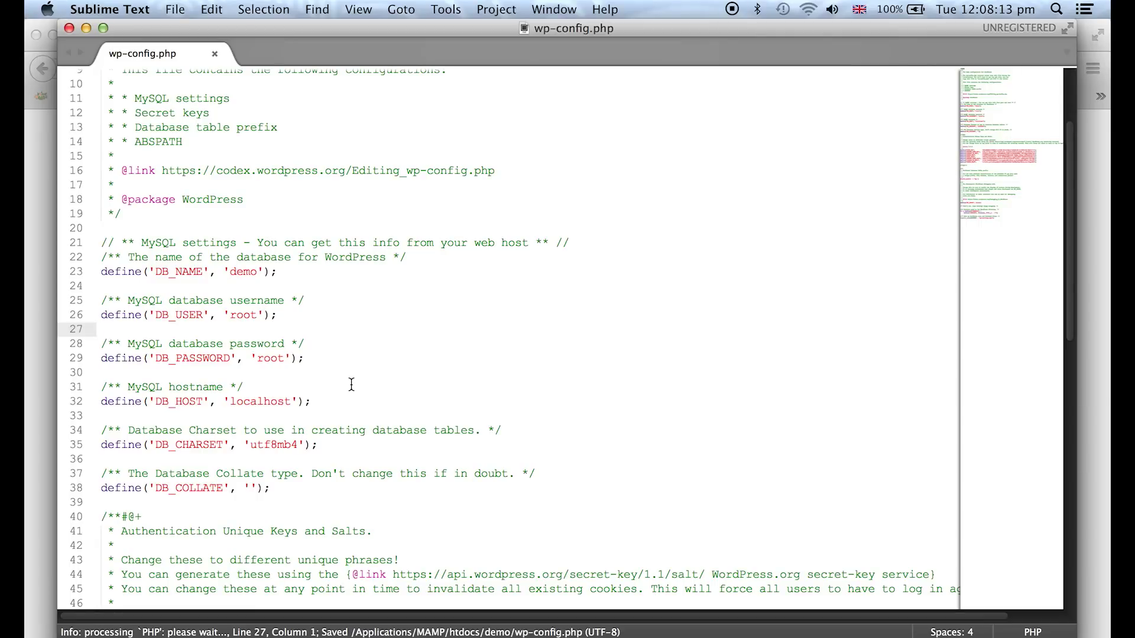
key("super+Tab")
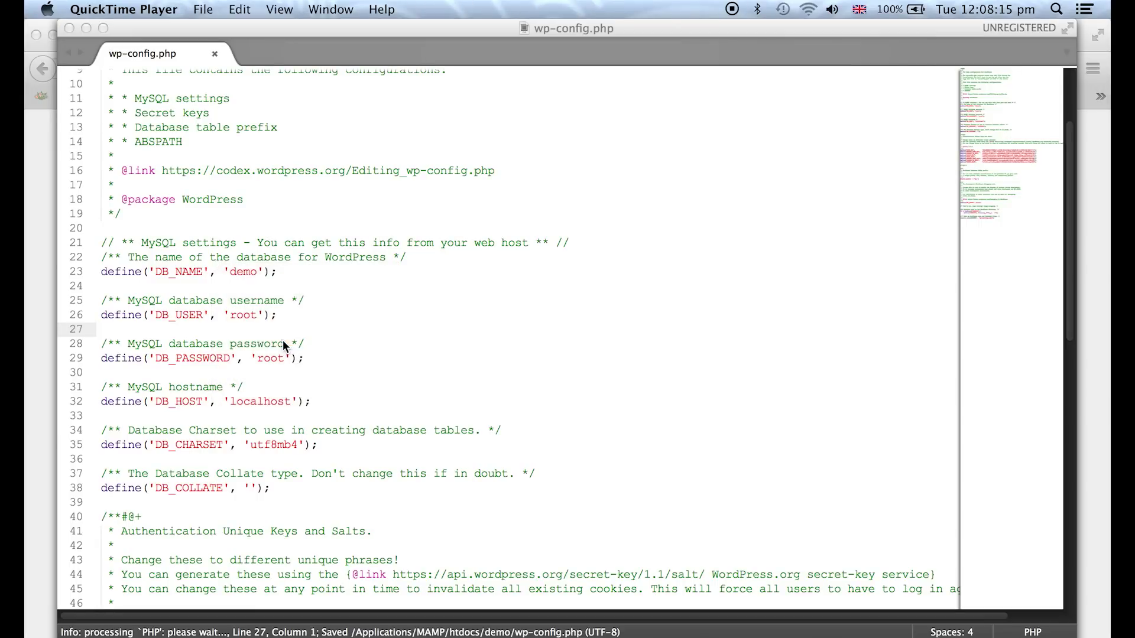
key("super+Tab")
key("super+Tab")
Reload, log in with the saved admin credentials, and visit the localhost:8888/demo front page
left_click(577, 69)
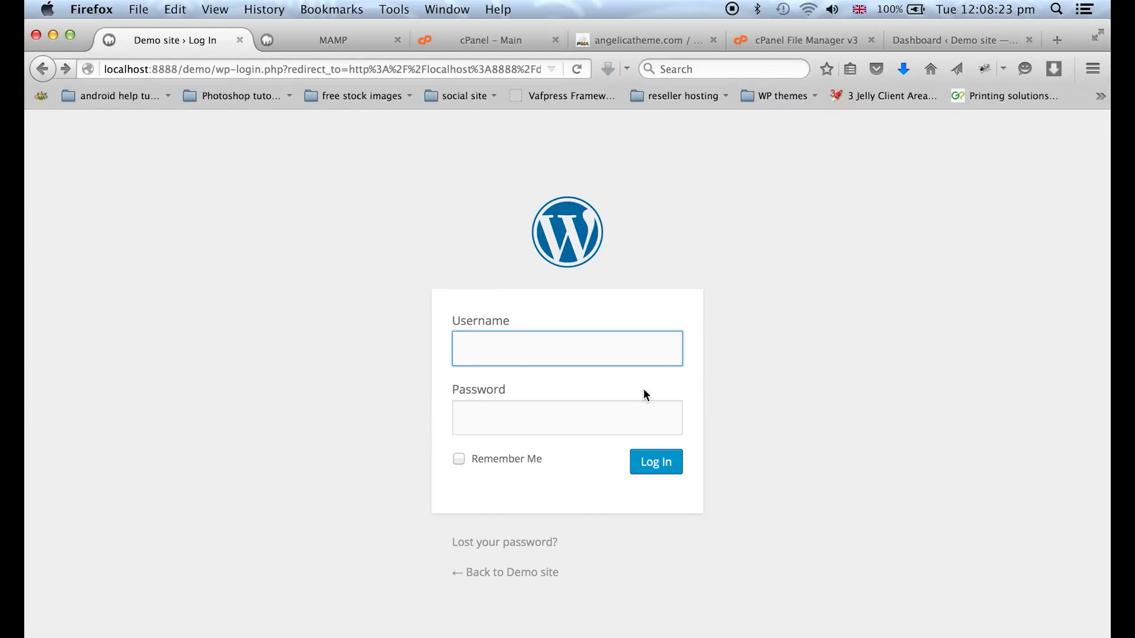
left_click(531, 354)
left_click(500, 375)
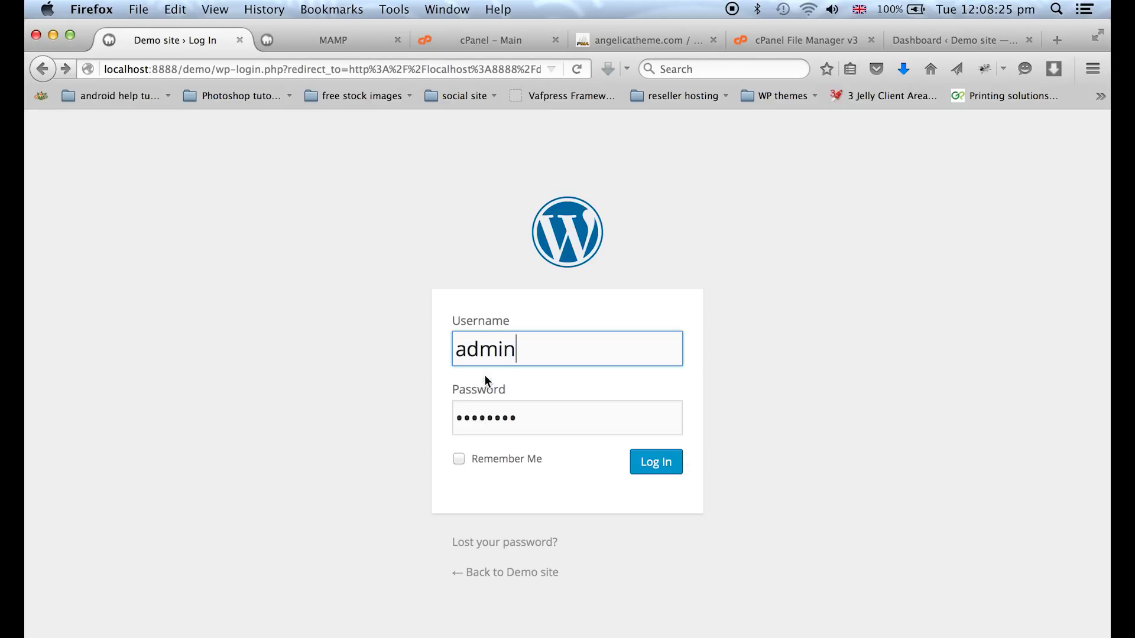
left_click(668, 468)
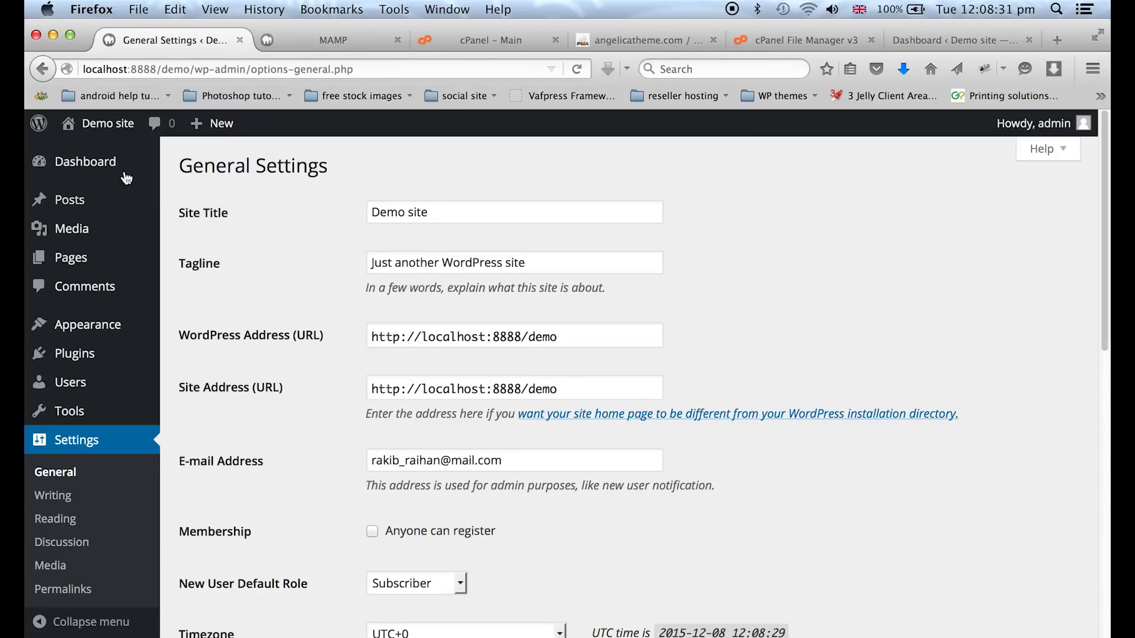
left_click(104, 127)
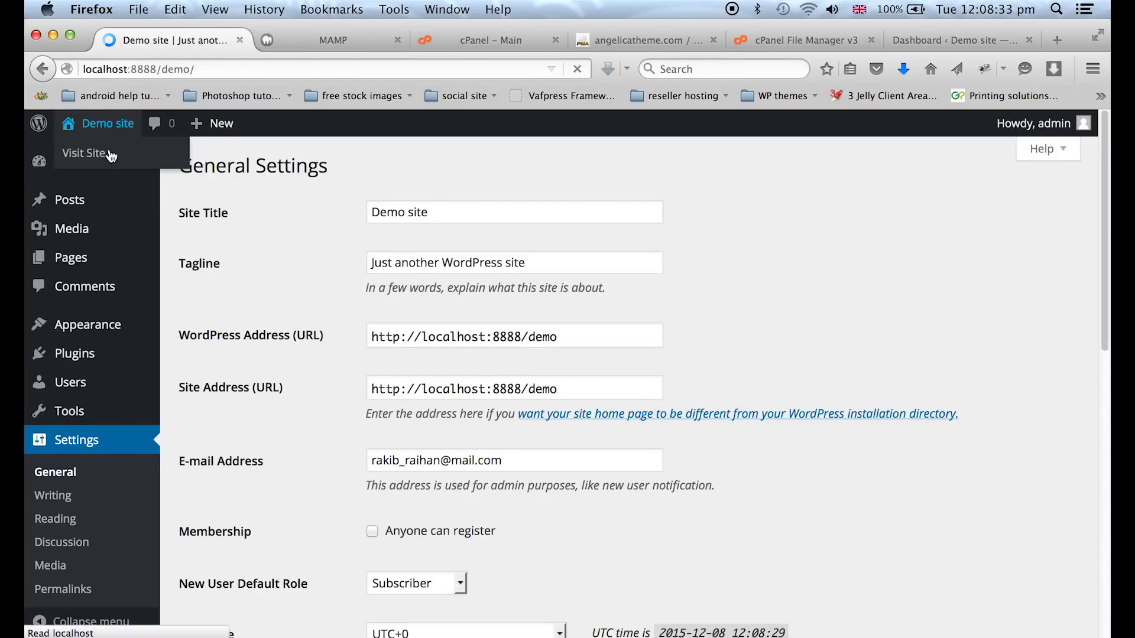